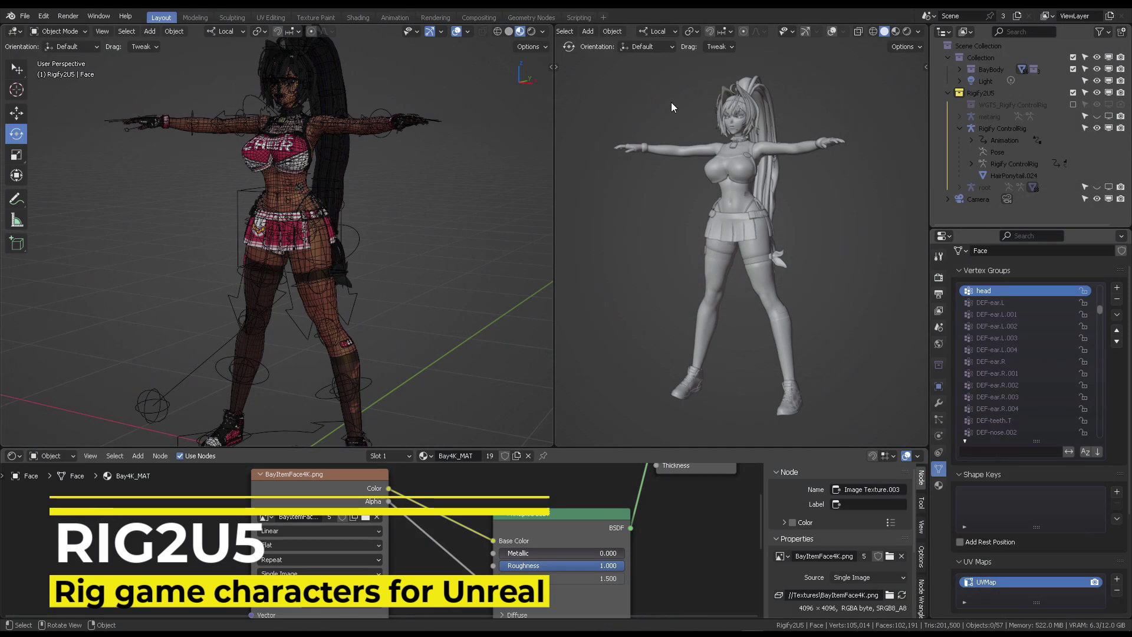
- Display the second viewport in rendered shading and put the Rigify ControlRig armature in Pose Mode
{"action": "left_click", "coordinate": [906, 32]}
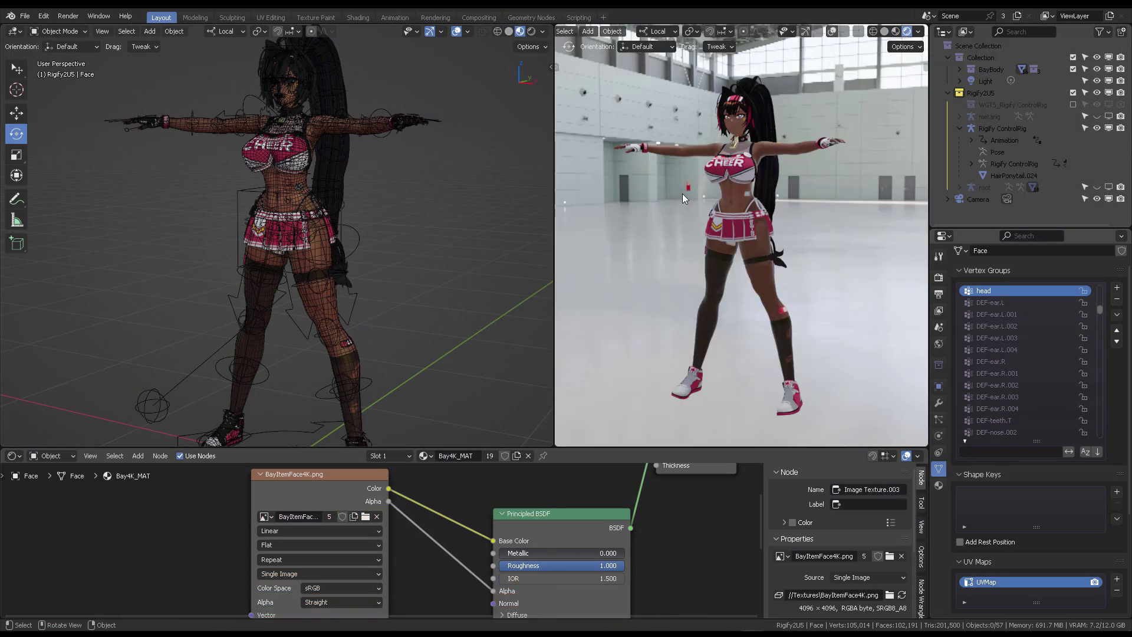
{"action": "middle_click_drag", "start_coordinate": [763, 199], "coordinate": [809, 211]}
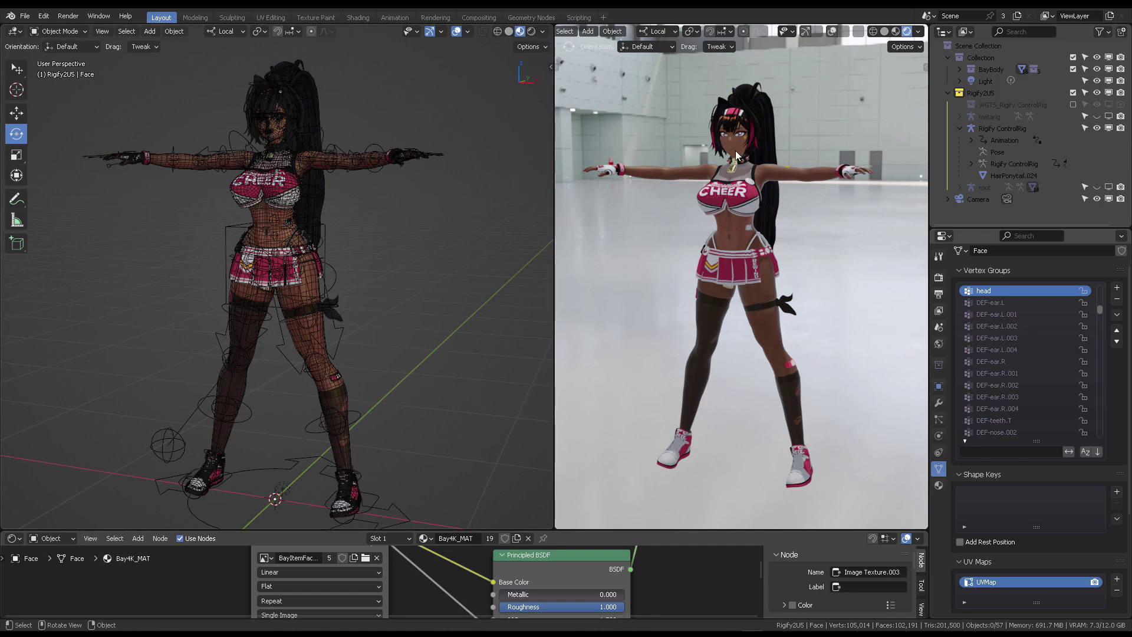
{"action": "left_click", "coordinate": [997, 128]}
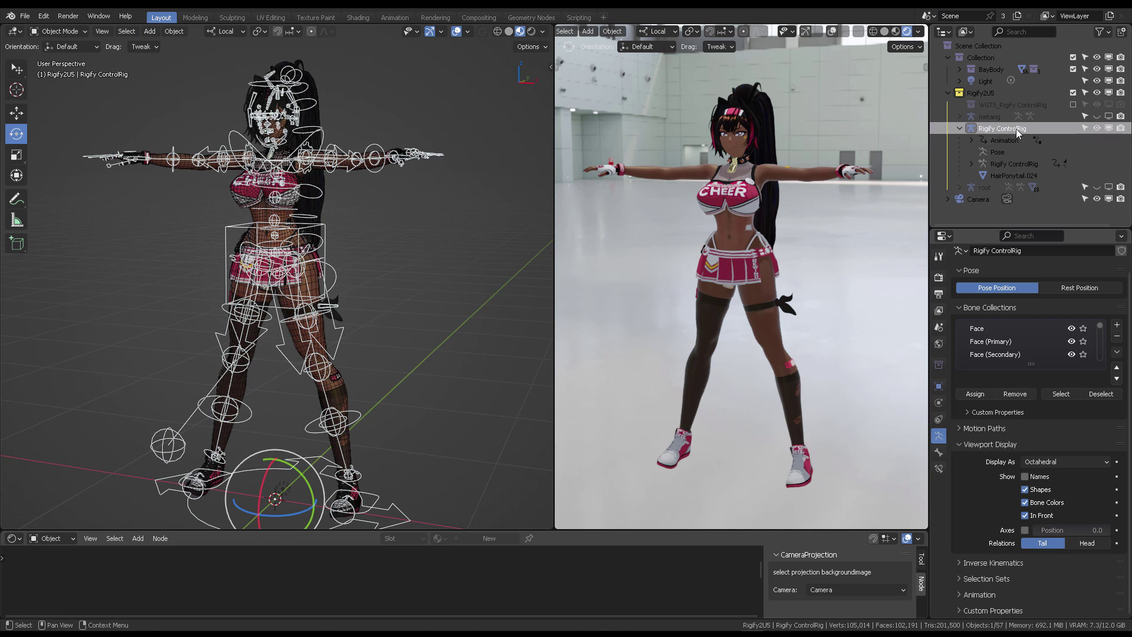
{"action": "left_click", "coordinate": [454, 291]}
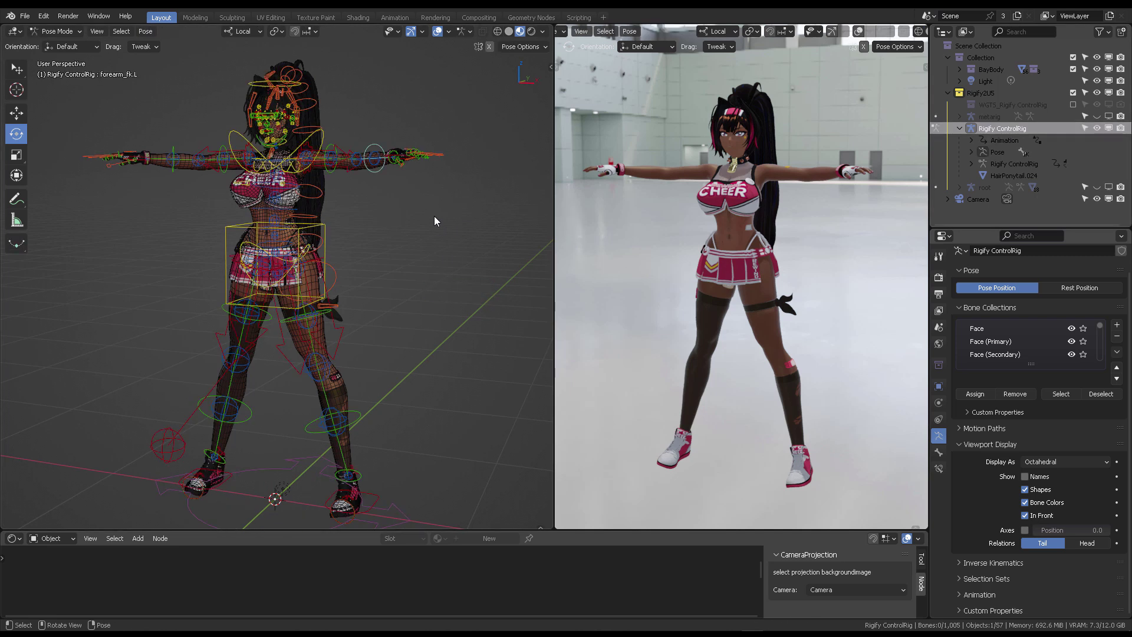
- Move the foot_ik.L control to about X -0.14 m, Y -0.118 m, Z 0.085 m to bend the left leg
{"action": "middle_click_drag", "start_coordinate": [433, 206], "coordinate": [399, 413]}
{"action": "left_click", "coordinate": [367, 446]}
{"action": "key", "text": "g"}
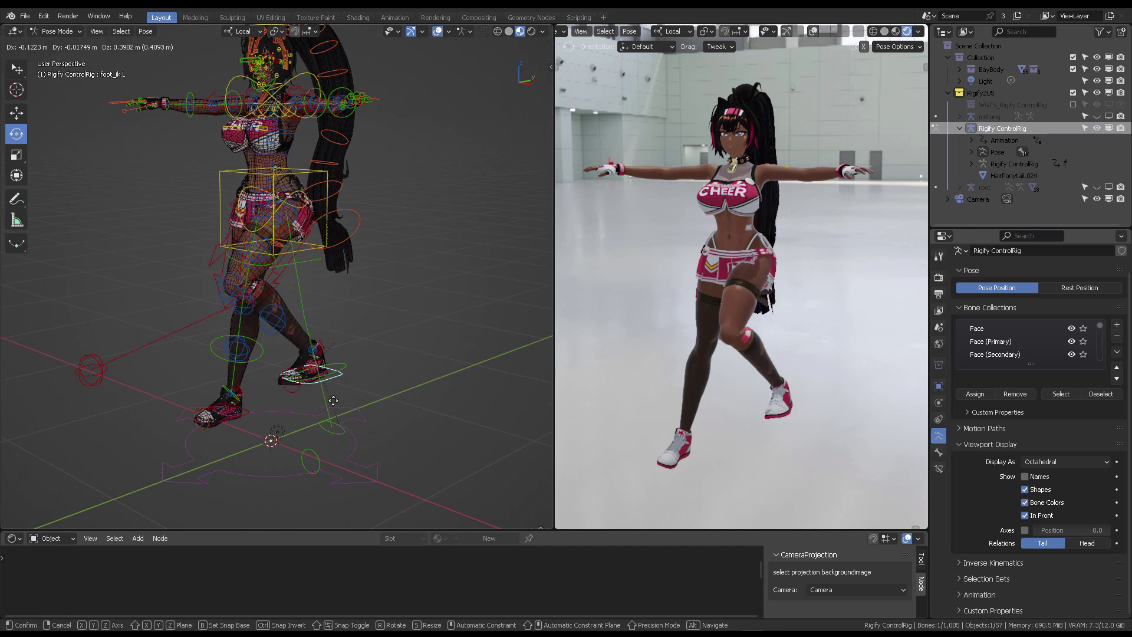
{"action": "left_click", "coordinate": [342, 417]}
- Hide the Hair_Lock, Torso, torso Tweak, face Primary and Secondary, Fingers and finger Detail rig layers
{"action": "middle_click_drag", "start_coordinate": [391, 297], "coordinate": [422, 255]}
{"action": "key", "text": "n"}
{"action": "left_click", "coordinate": [546, 68]}
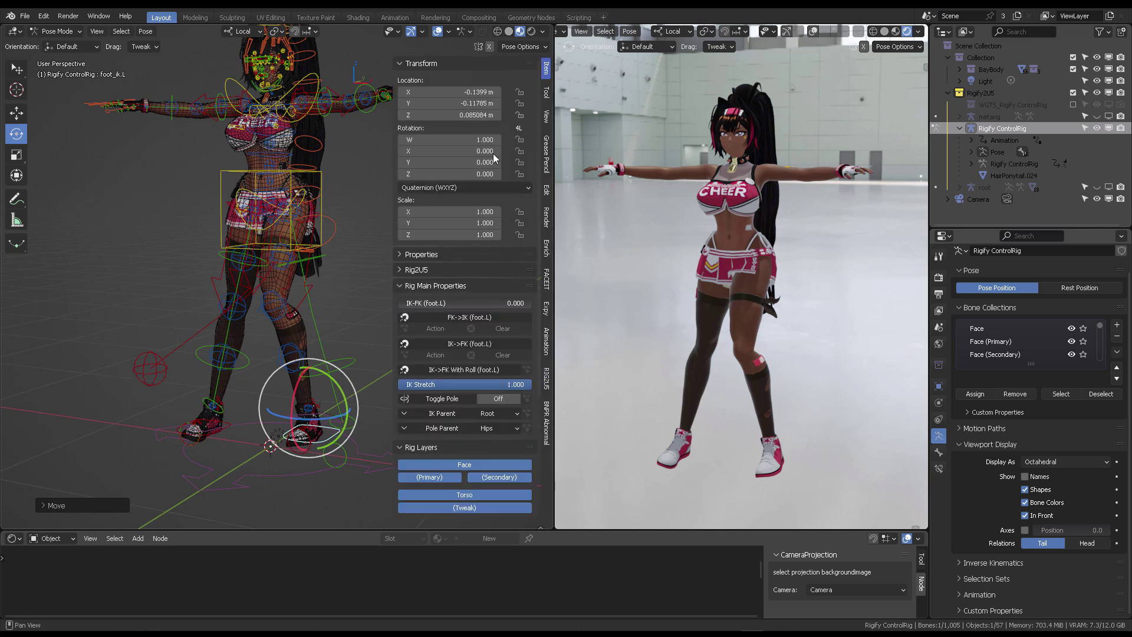
{"action": "scroll", "coordinate": [482, 188], "scroll_direction": "down", "scroll_amount": 5}
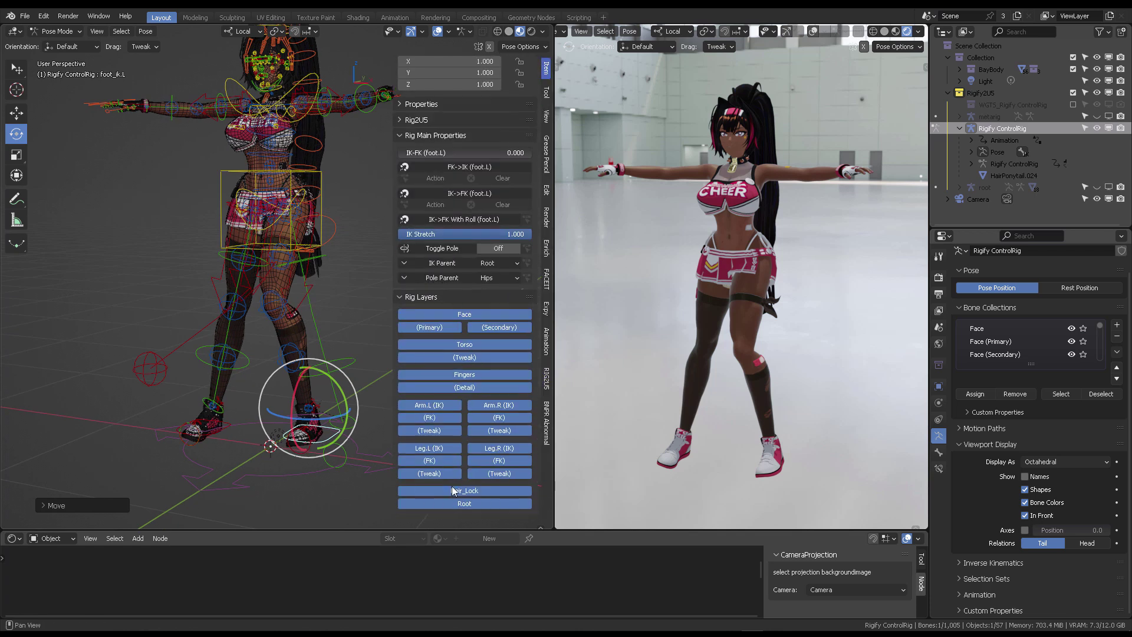
{"action": "middle_click_drag", "start_coordinate": [317, 237], "coordinate": [255, 128]}
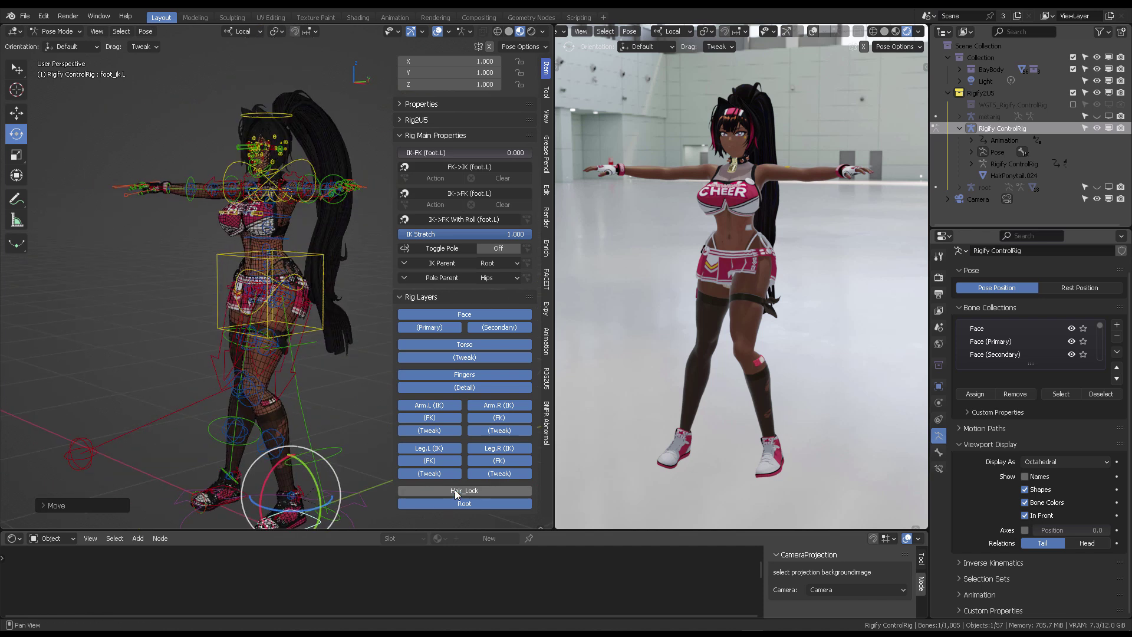
{"action": "scroll", "coordinate": [285, 177], "scroll_direction": "up", "scroll_amount": 10}
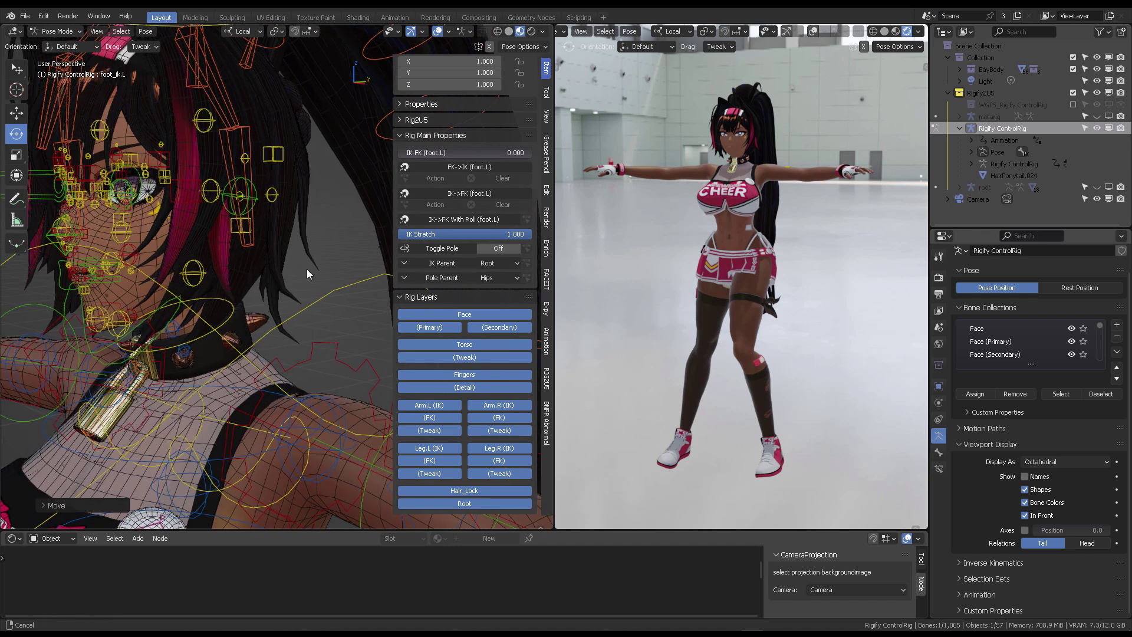
{"action": "left_click", "coordinate": [481, 493]}
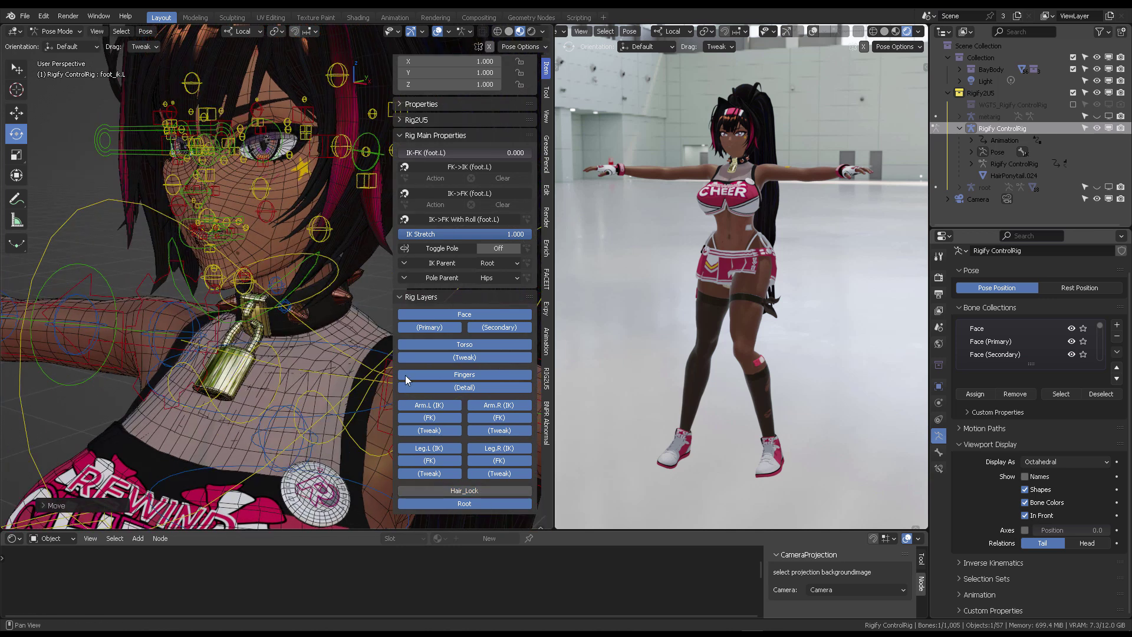
{"action": "left_click", "coordinate": [452, 348]}
{"action": "left_click", "coordinate": [451, 357]}
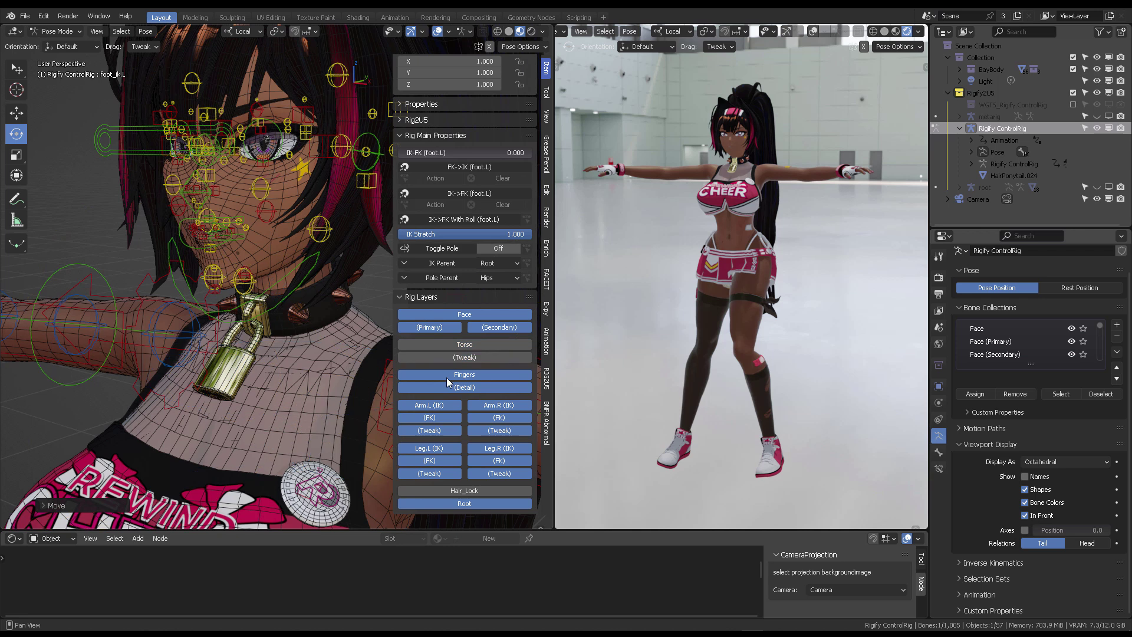
{"action": "left_click", "coordinate": [480, 329]}
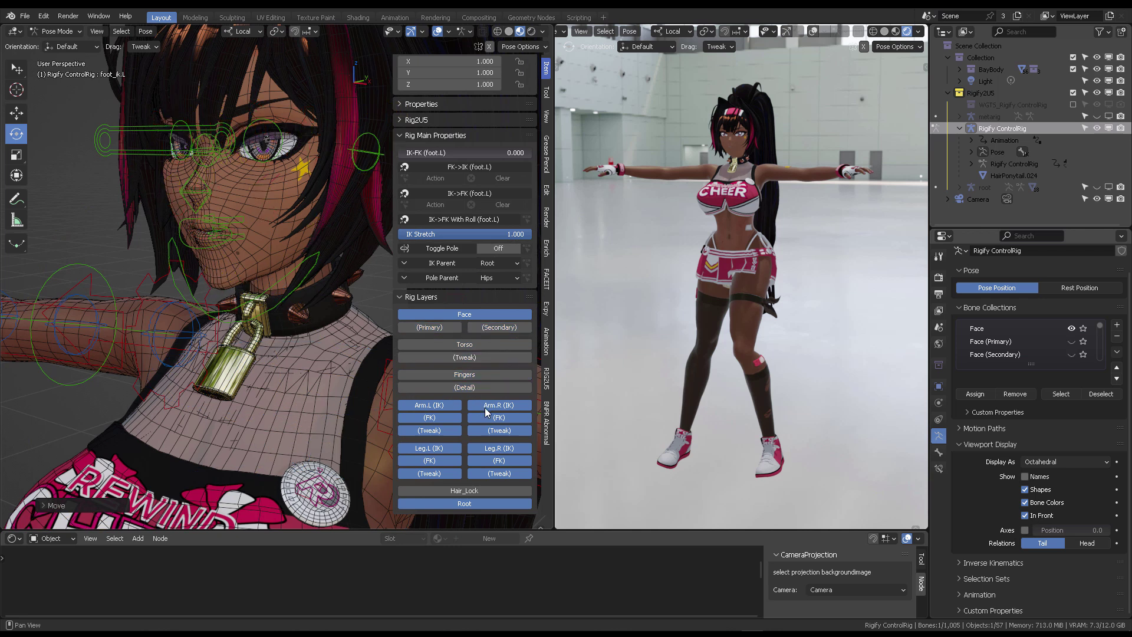
- Try moving the eye_common control in front of the face to redirect the gaze
{"action": "scroll", "coordinate": [271, 241], "scroll_direction": "down", "scroll_amount": 2}
{"action": "middle_click_drag", "start_coordinate": [260, 240], "coordinate": [210, 210]}
{"action": "left_click", "coordinate": [201, 189]}
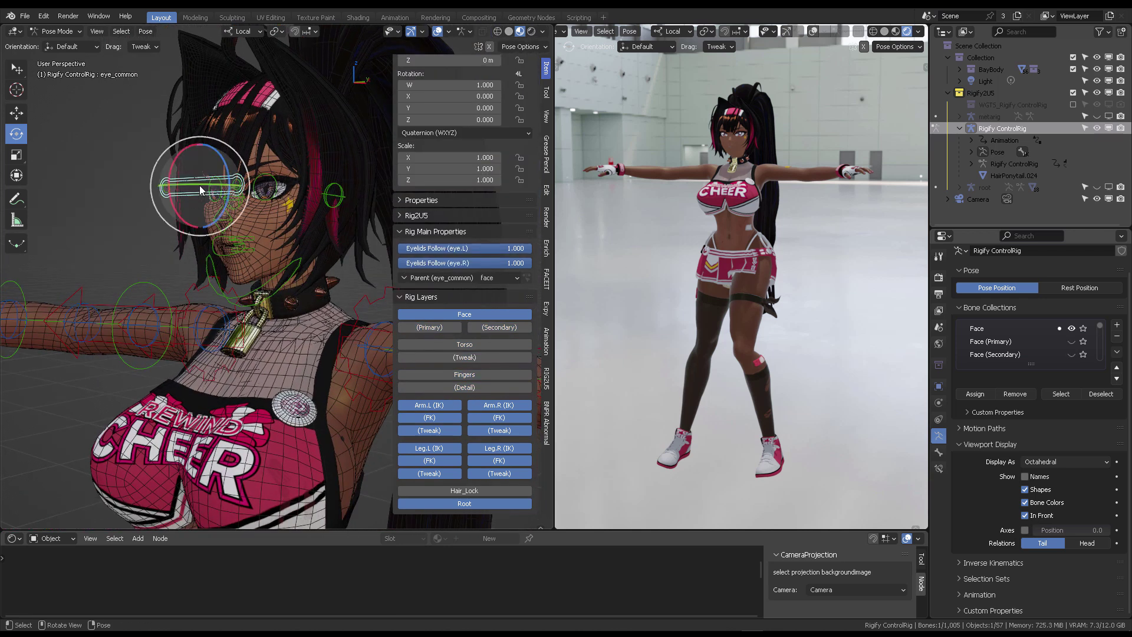
{"action": "scroll", "coordinate": [201, 189], "scroll_direction": "up", "scroll_amount": 3}
{"action": "key", "text": "g"}
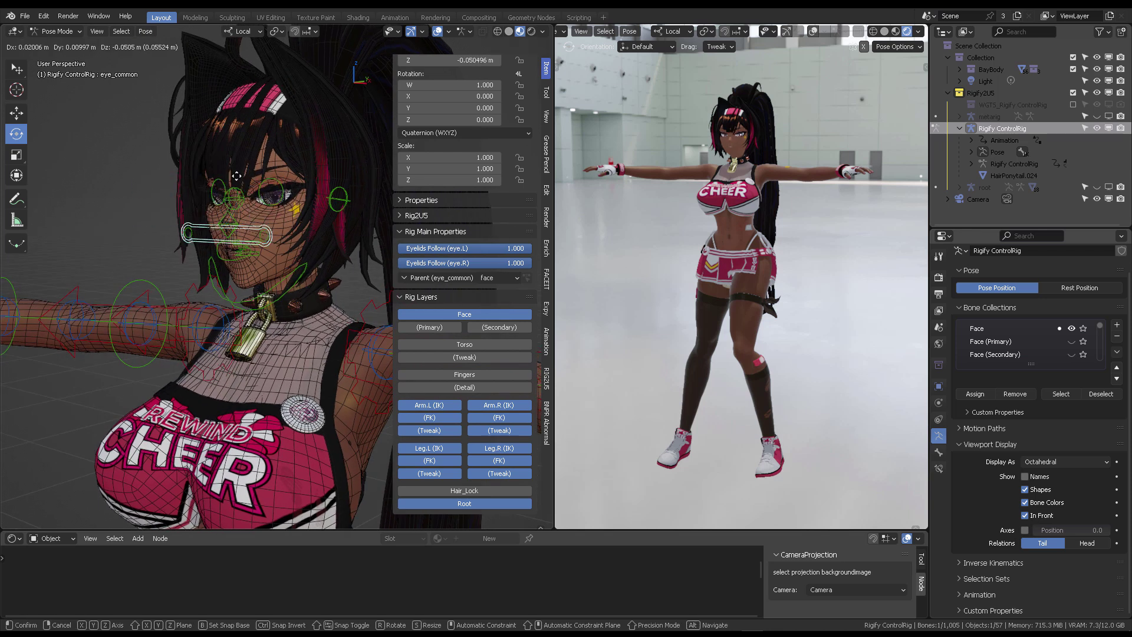
{"action": "right_click", "coordinate": [282, 211]}
- Deselect all pose bones and hide the viewport sidebar
{"action": "key", "text": "alt+a"}
{"action": "scroll", "coordinate": [331, 264], "scroll_direction": "down", "scroll_amount": 3}
{"action": "key", "text": "n"}
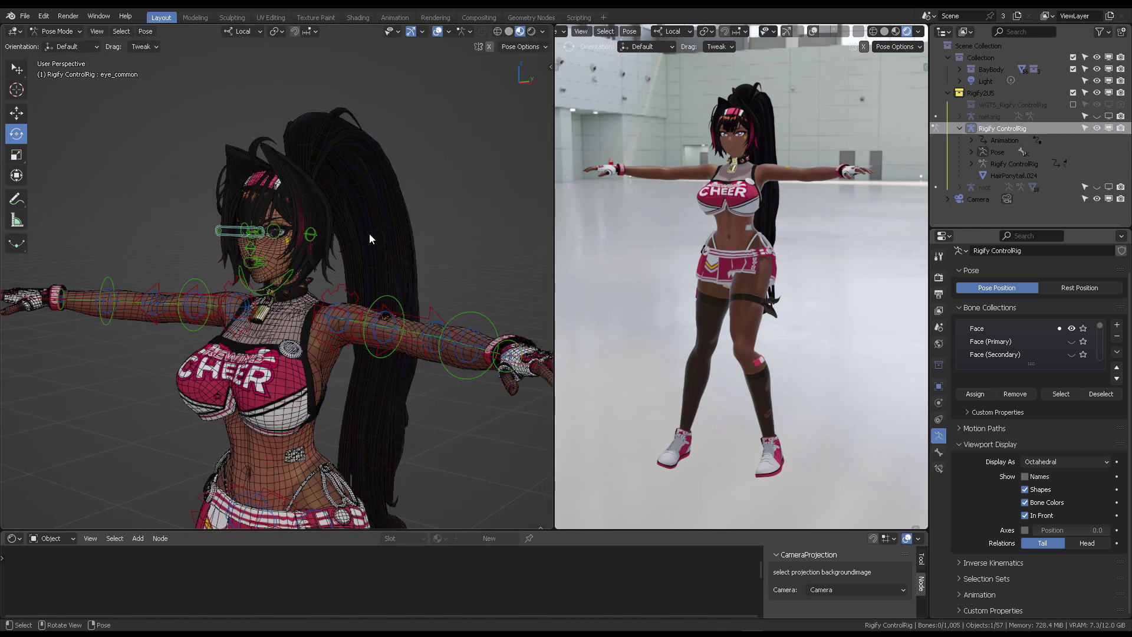
{"action": "middle_click_drag", "start_coordinate": [371, 234], "coordinate": [377, 140], "text": "shift"}
{"action": "scroll", "coordinate": [384, 242], "scroll_direction": "down", "scroll_amount": 2}
{"action": "middle_click_drag", "start_coordinate": [385, 242], "coordinate": [405, 230], "text": "shift"}
{"action": "scroll", "coordinate": [419, 248], "scroll_direction": "down", "scroll_amount": 2}
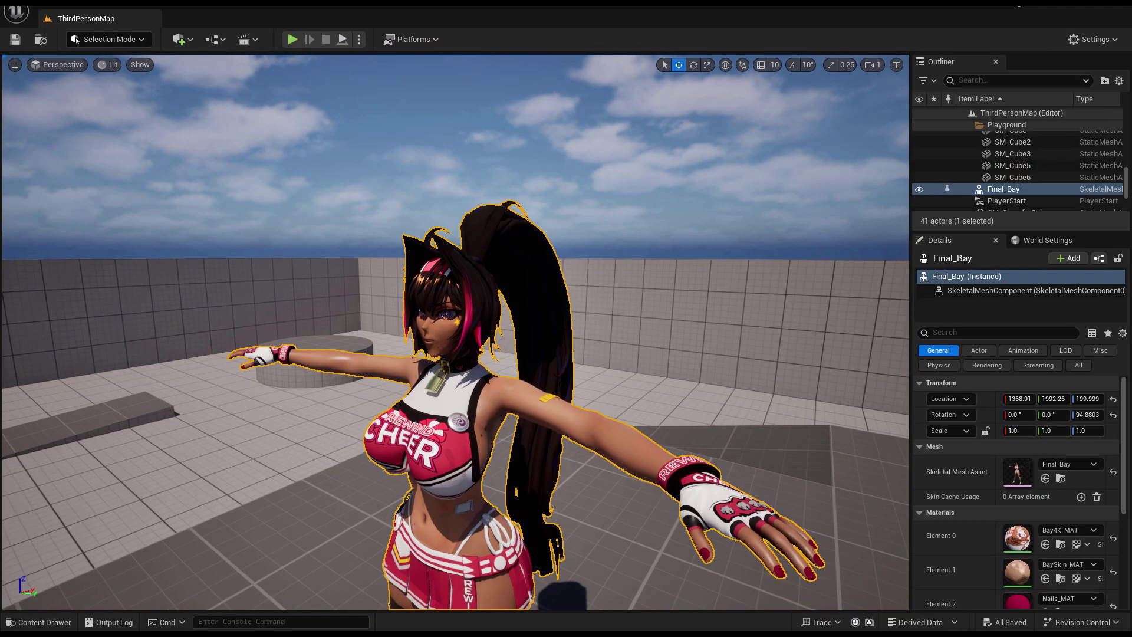
- Switch to Unreal Engine and examine the Final_Bay character in the level from the front and side
{"action": "left_click_drag", "start_coordinate": [557, 404], "coordinate": [622, 390], "text": "alt"}
{"action": "middle_click_drag", "start_coordinate": [622, 389], "coordinate": [582, 522]}
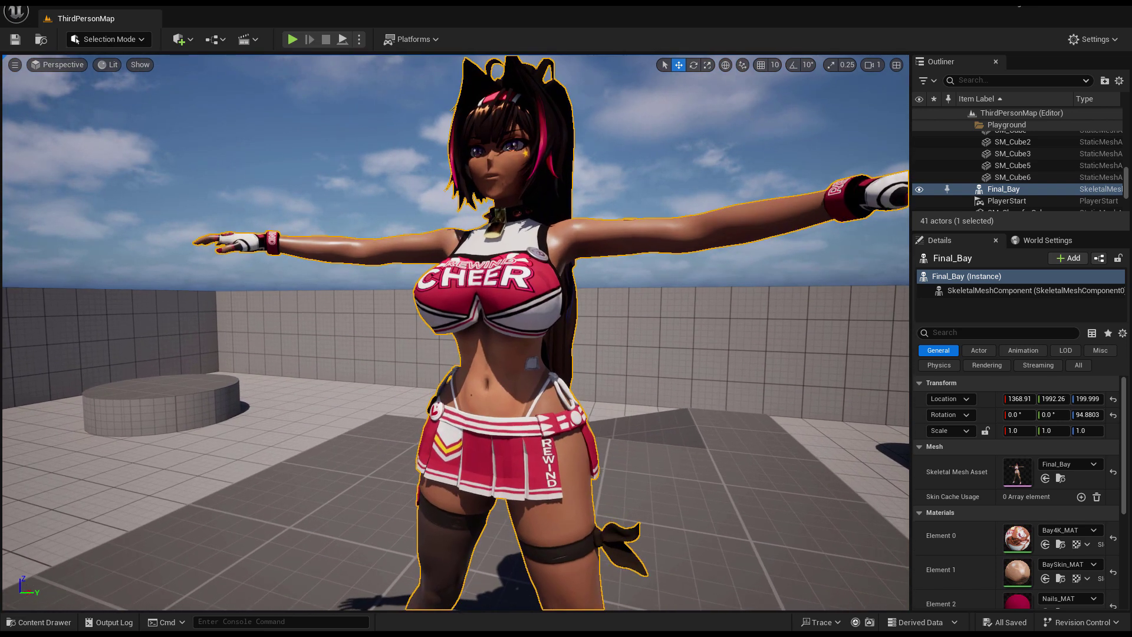
{"action": "scroll", "coordinate": [456, 333], "scroll_direction": "down", "scroll_amount": 5}
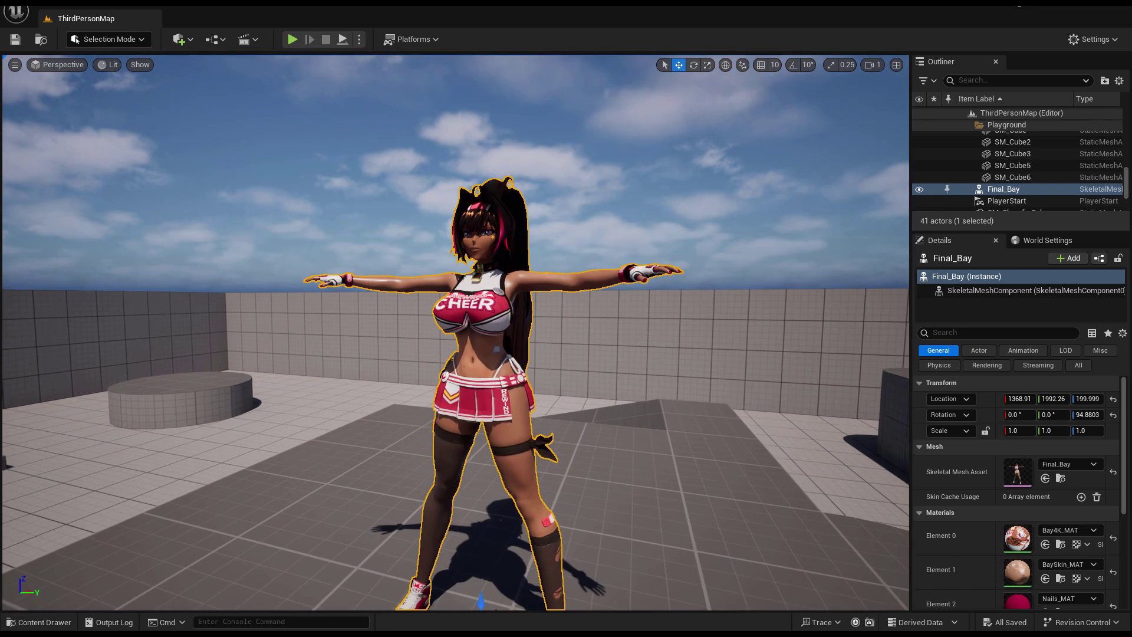
{"action": "middle_click_drag", "start_coordinate": [456, 333], "coordinate": [398, 401]}
{"action": "left_click_drag", "start_coordinate": [397, 401], "coordinate": [221, 427], "text": "alt"}
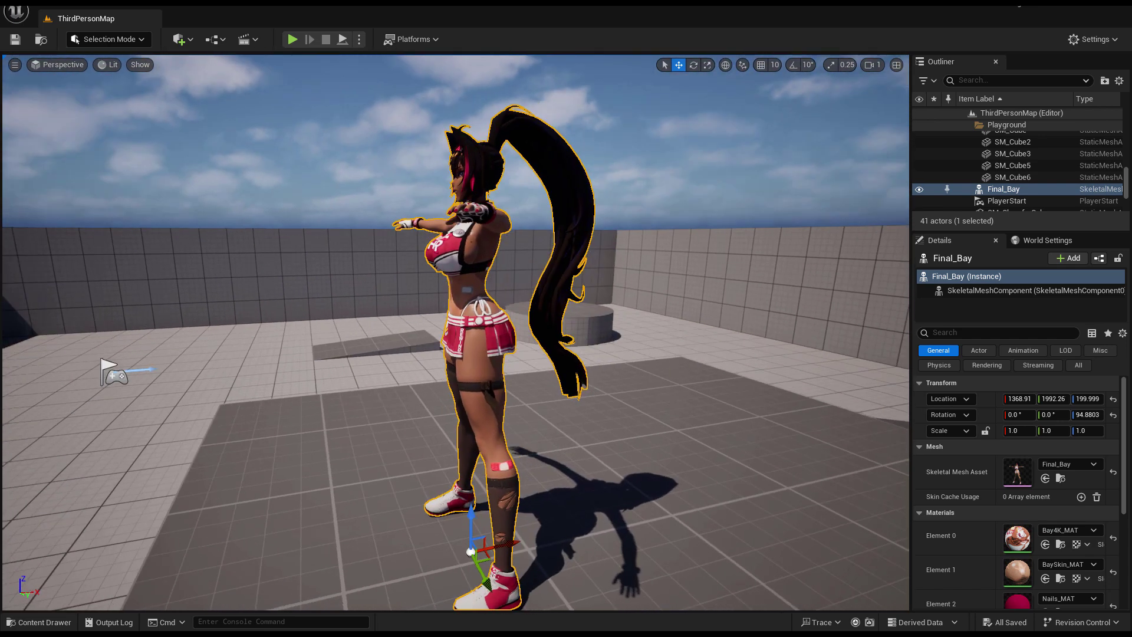
{"action": "left_click_drag", "start_coordinate": [608, 325], "coordinate": [592, 388], "text": "alt"}
{"action": "right_click_drag", "start_coordinate": [592, 388], "coordinate": [613, 401], "text": "alt"}
{"action": "left_click_drag", "start_coordinate": [613, 401], "coordinate": [684, 413], "text": "alt"}
{"action": "left_click_drag", "start_coordinate": [589, 383], "coordinate": [619, 382], "text": "alt"}
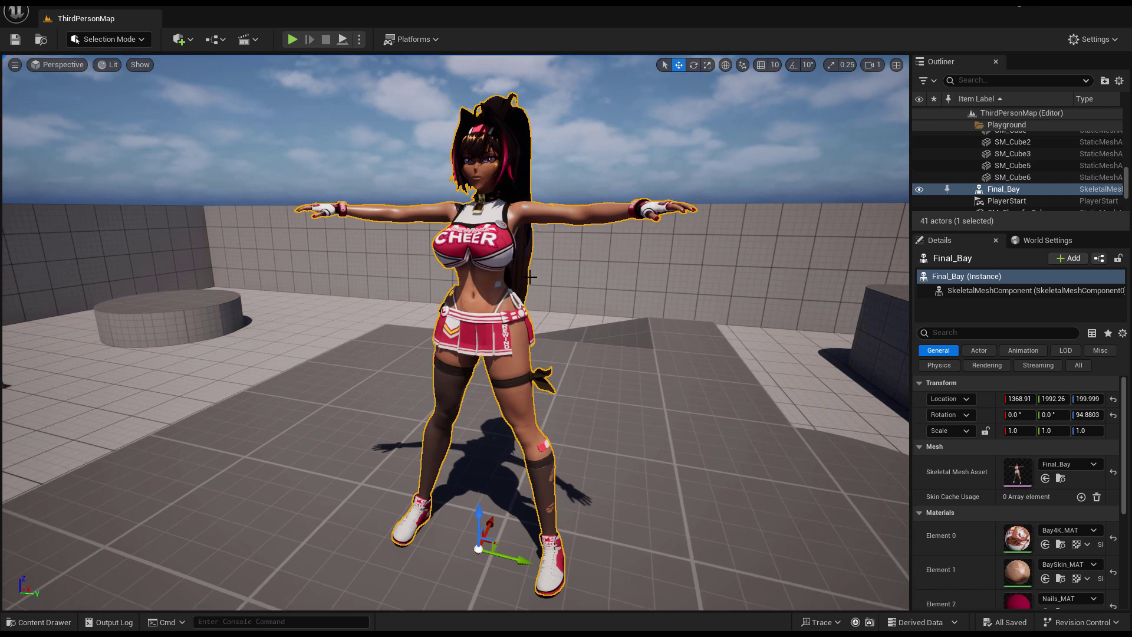
- Open the Final_Bay skeletal mesh from the ImportAssets folder and maximize its editor
{"action": "key", "text": "ctrl+space"}
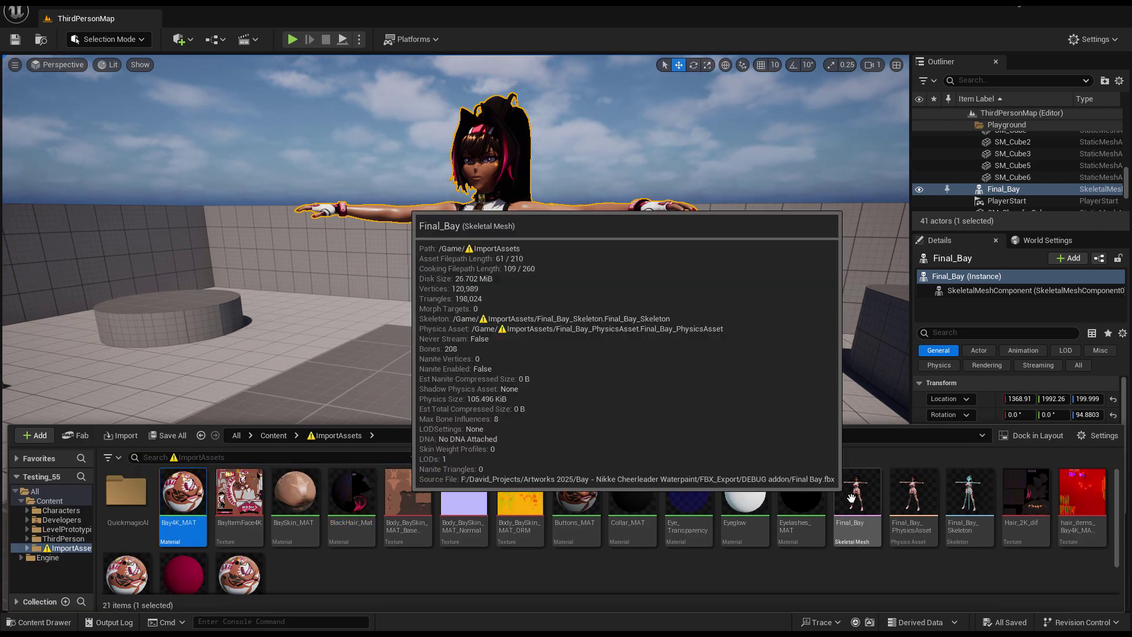
{"action": "left_click", "coordinate": [825, 578]}
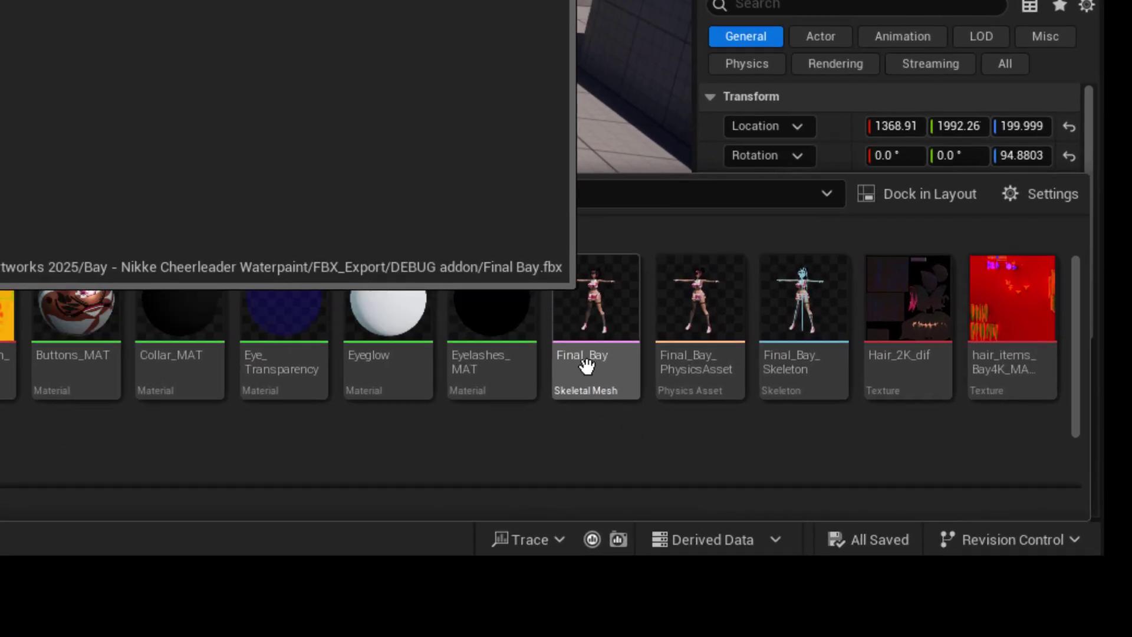
{"action": "left_click", "coordinate": [596, 318]}
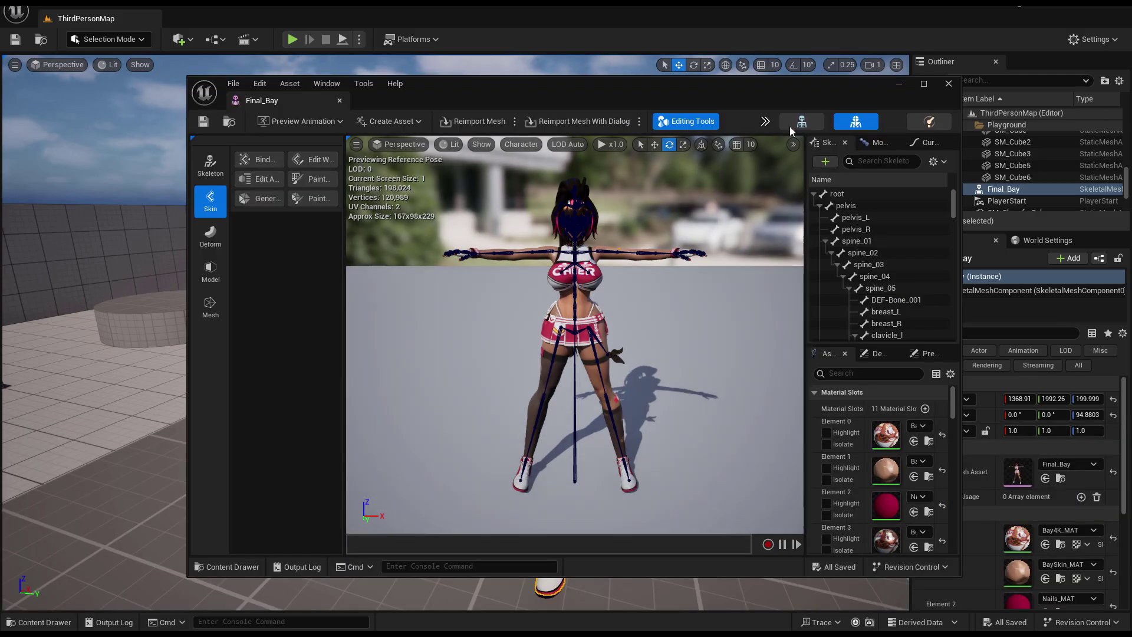
{"action": "left_click", "coordinate": [923, 84]}
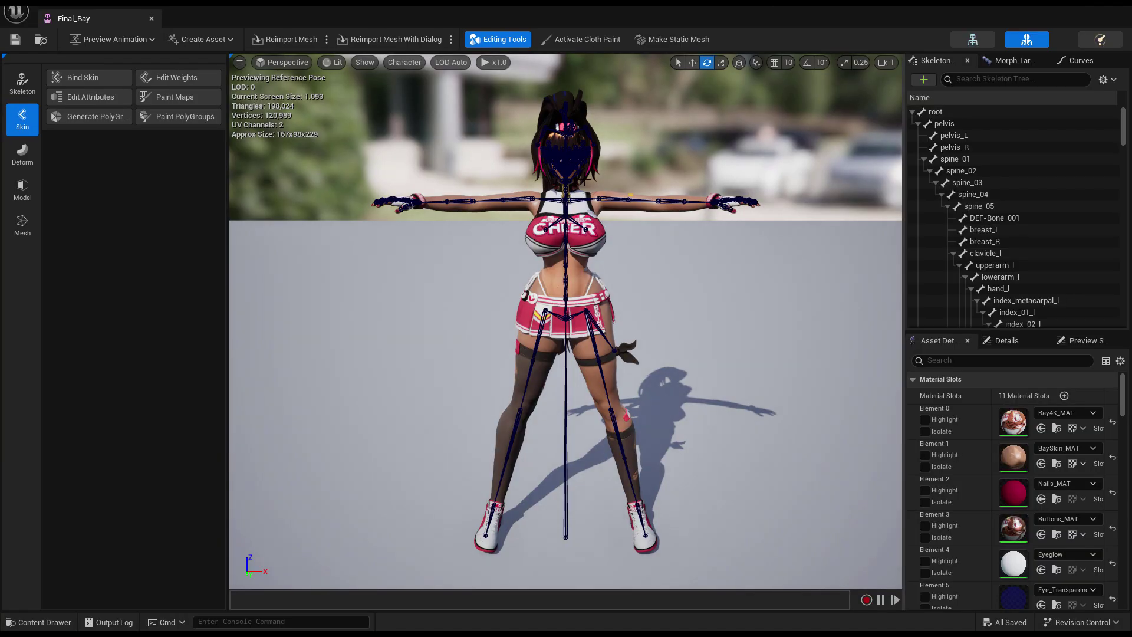
- Examine the Final_Bay mesh and skeleton from several sides, turn off the bone display, and leave the mesh editor
{"action": "left_click_drag", "start_coordinate": [620, 189], "coordinate": [519, 209], "text": "alt"}
{"action": "left_click_drag", "start_coordinate": [653, 169], "coordinate": [777, 170], "text": "alt"}
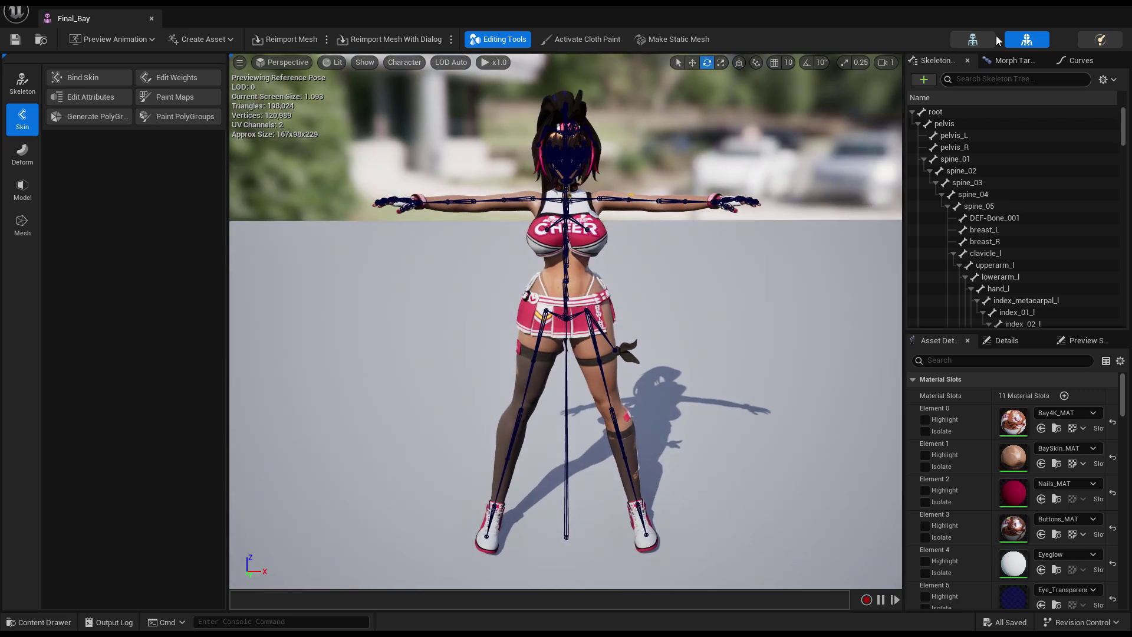
{"action": "left_click_drag", "start_coordinate": [619, 172], "coordinate": [666, 172]}
{"action": "left_click", "coordinate": [405, 62]}
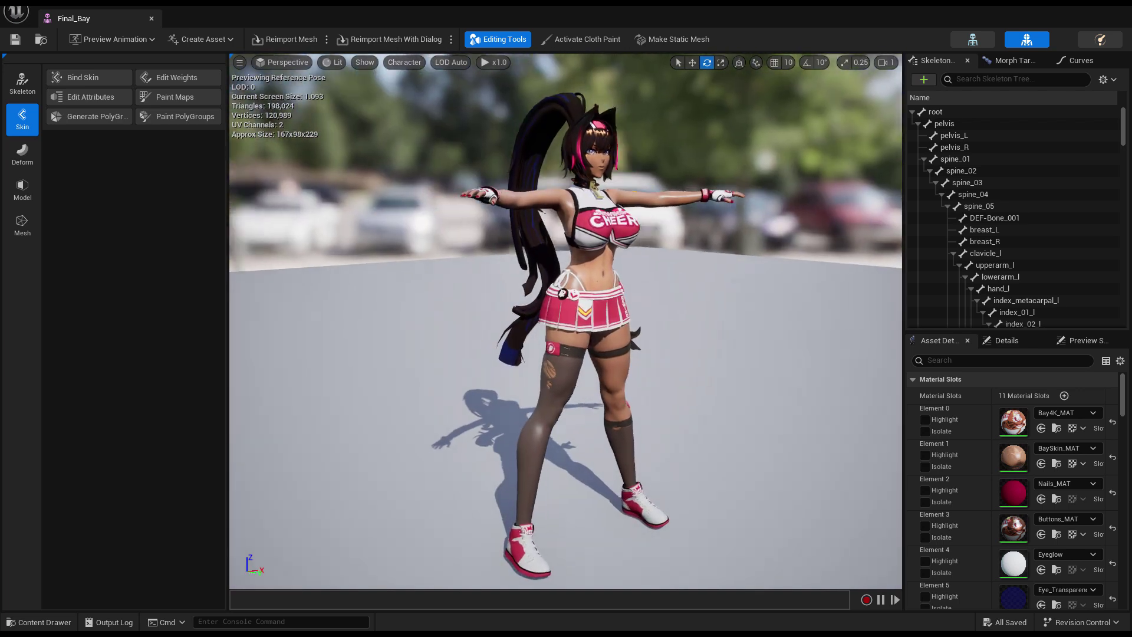
{"action": "left_click_drag", "start_coordinate": [624, 318], "coordinate": [360, 318], "text": "alt"}
{"action": "left_click_drag", "start_coordinate": [690, 260], "coordinate": [365, 260], "text": "alt"}
{"action": "left_click", "coordinate": [1117, 5]}
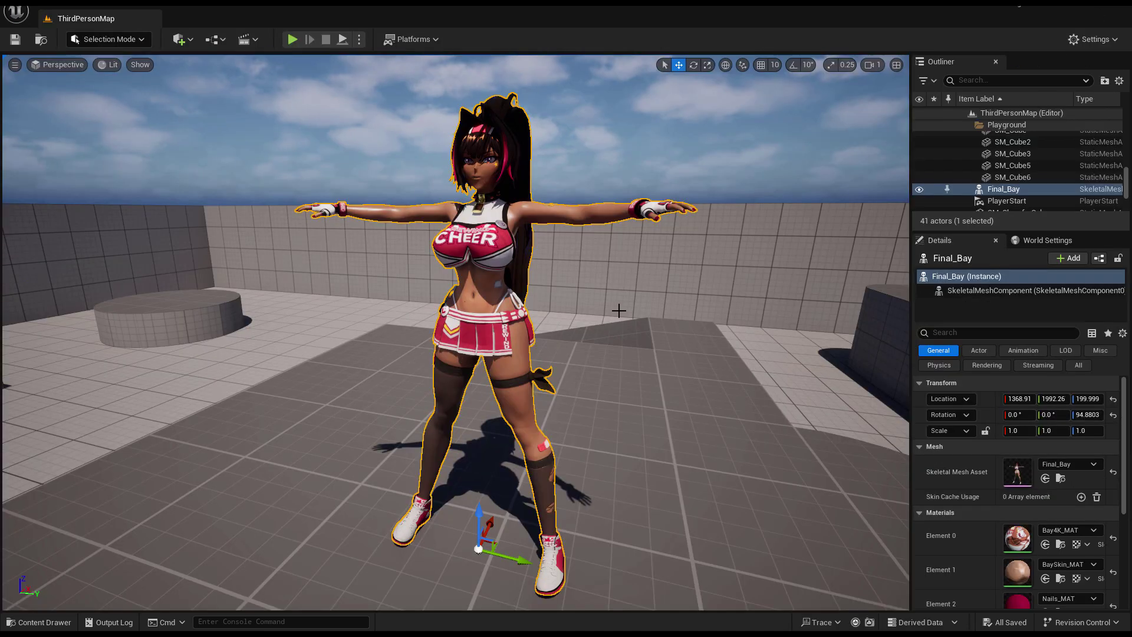
- Create an IK Rig asset from the Final_Bay skeletal mesh and open it for editing
{"action": "key", "text": "ctrl+space"}
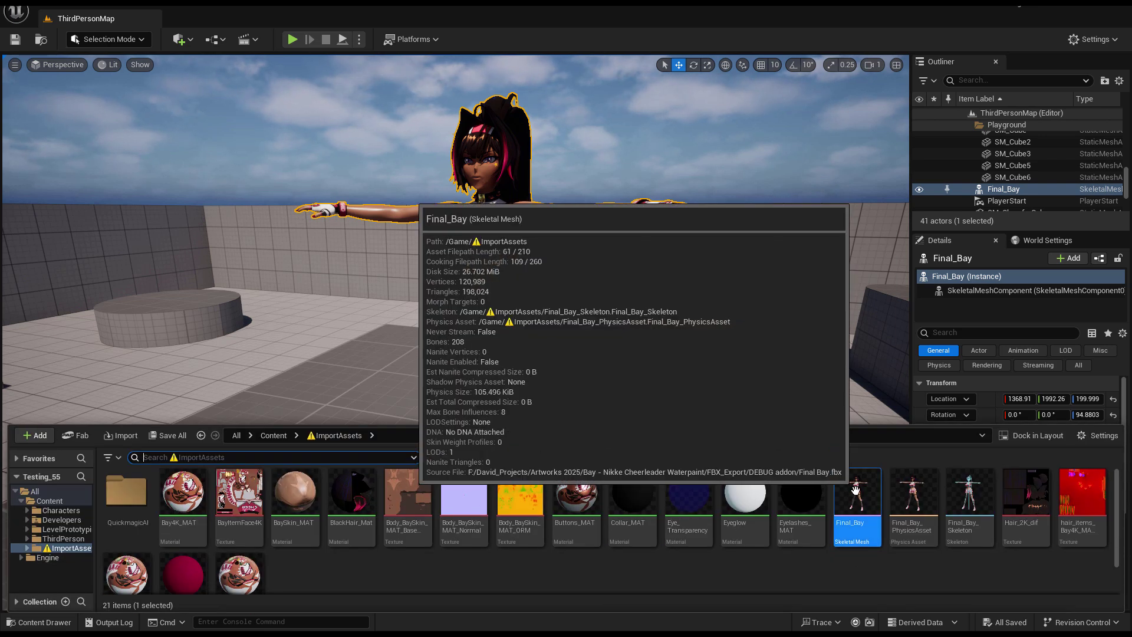
{"action": "right_click", "coordinate": [860, 506]}
{"action": "mouse_move", "coordinate": [942, 62]}
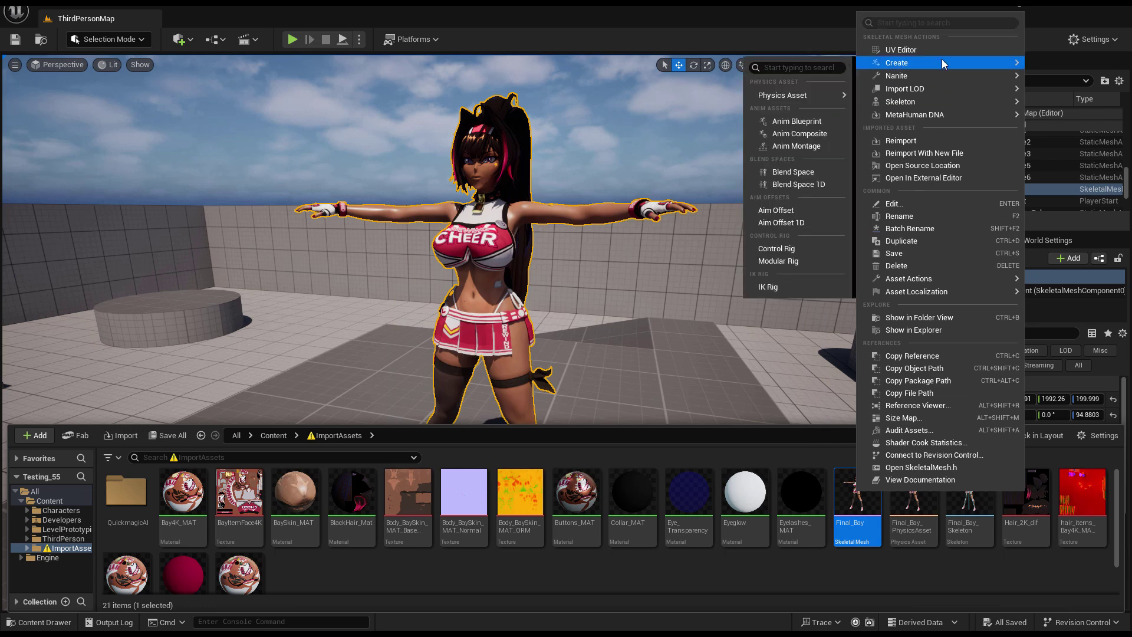
{"action": "left_click", "coordinate": [768, 289]}
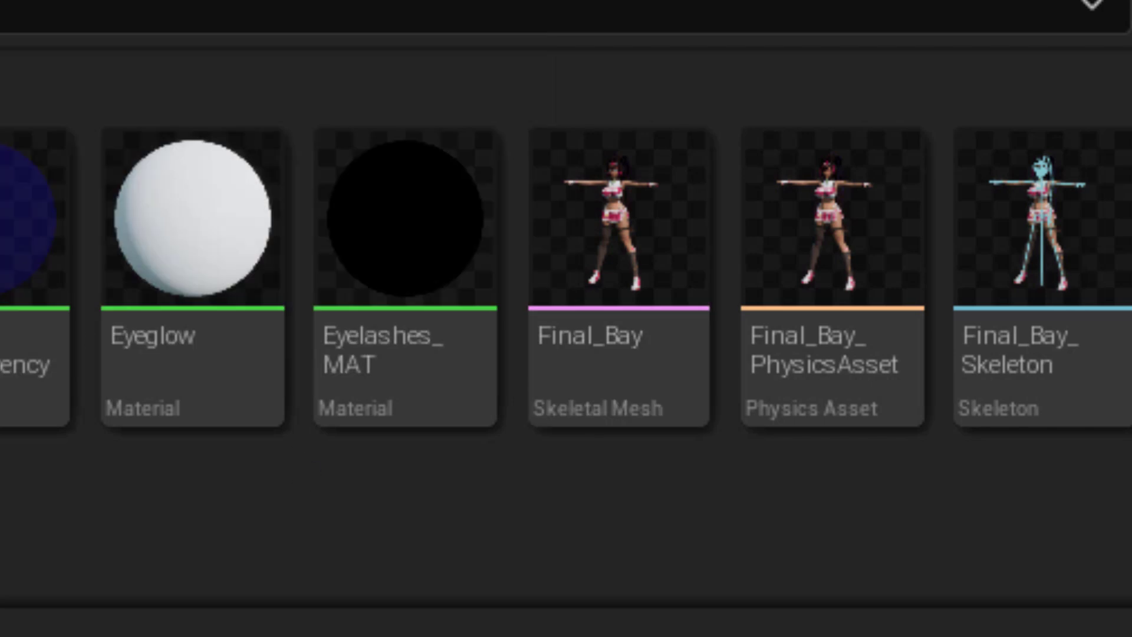
{"action": "scroll", "coordinate": [529, 568], "scroll_direction": "down", "scroll_amount": 1}
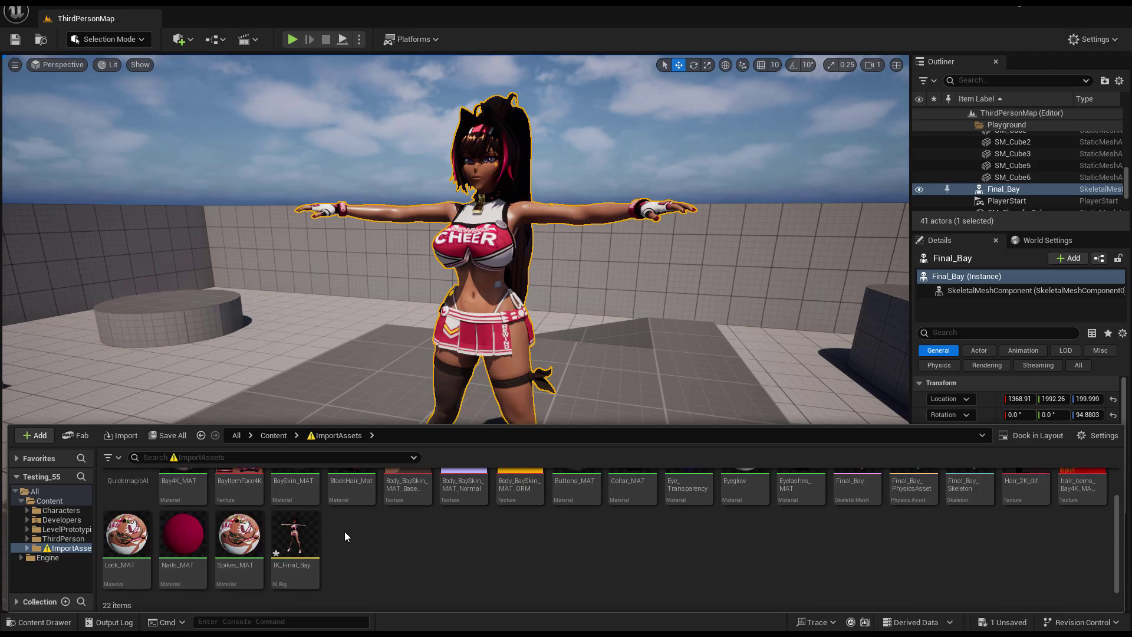
{"action": "mouse_move", "coordinate": [294, 566]}
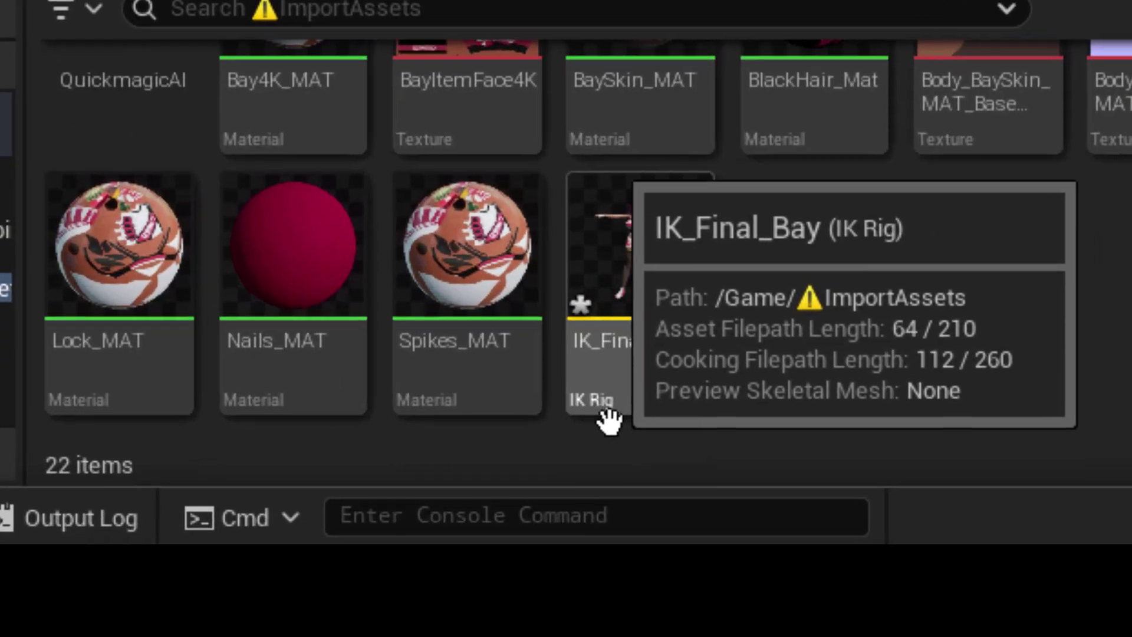
{"action": "left_click", "coordinate": [651, 232]}
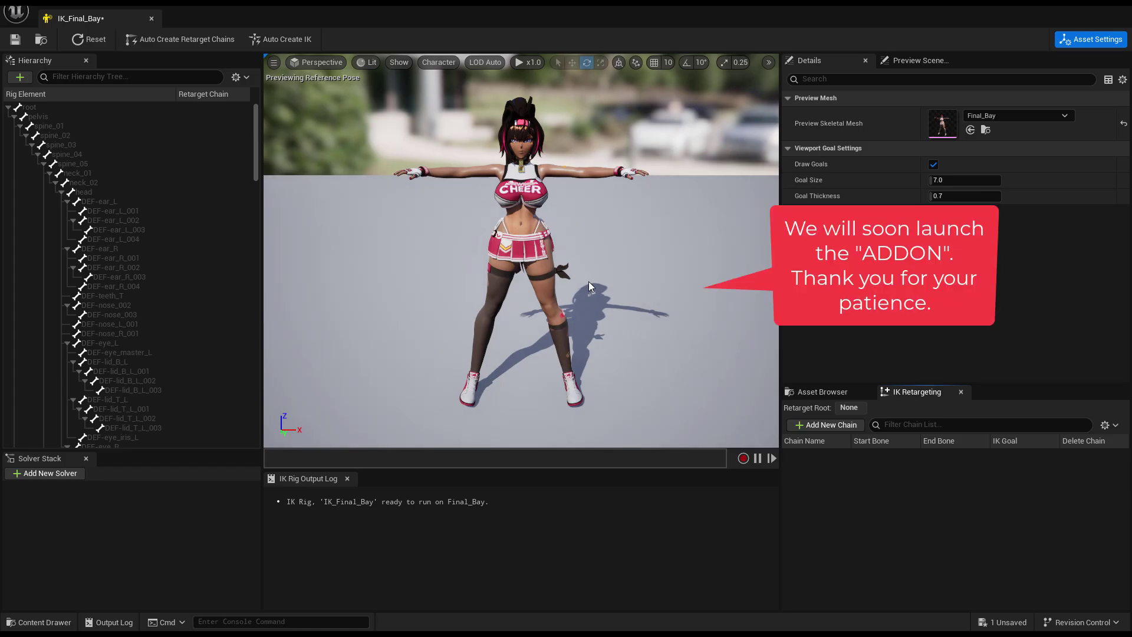
- Automatically create the full-body IK setup and the retarget chains for the Final_Bay IK rig
{"action": "left_click", "coordinate": [275, 35]}
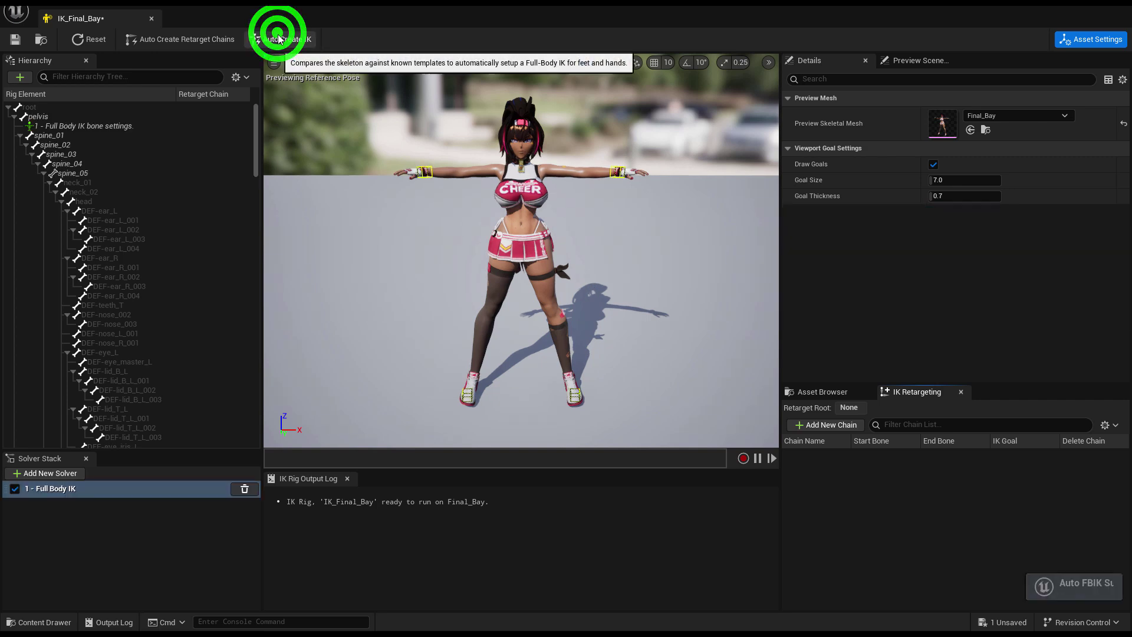
{"action": "left_click", "coordinate": [171, 40]}
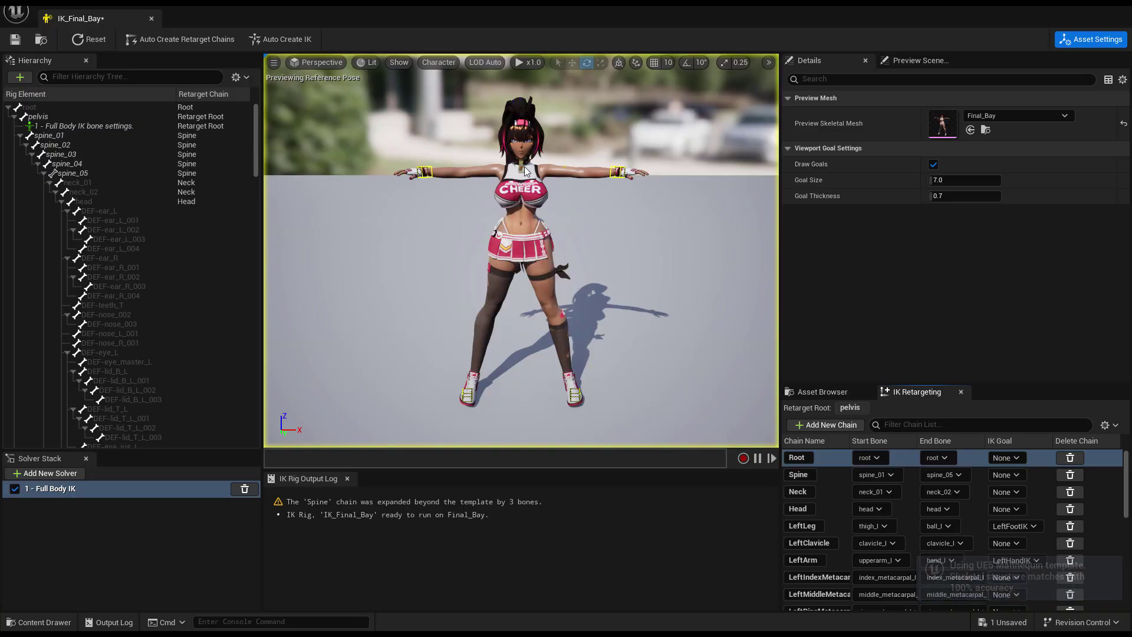
- Save the IK rig, create an IK Retargeter asset with its default name in the ImportAssets folder, and open it
{"action": "key", "text": "ctrl+s"}
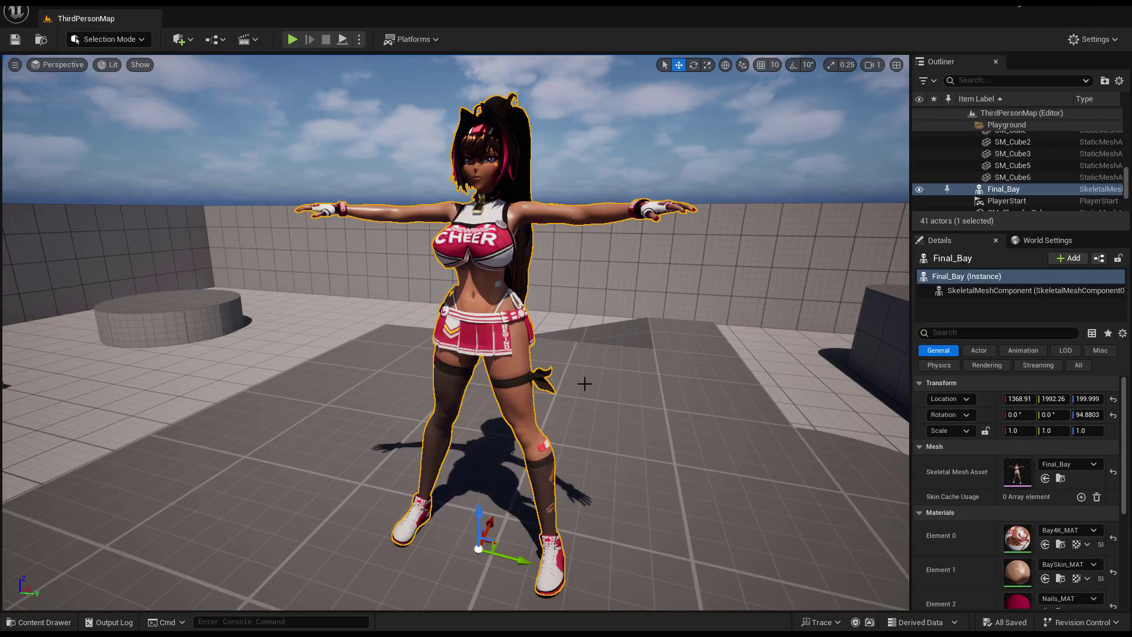
{"action": "key", "text": "ctrl+space"}
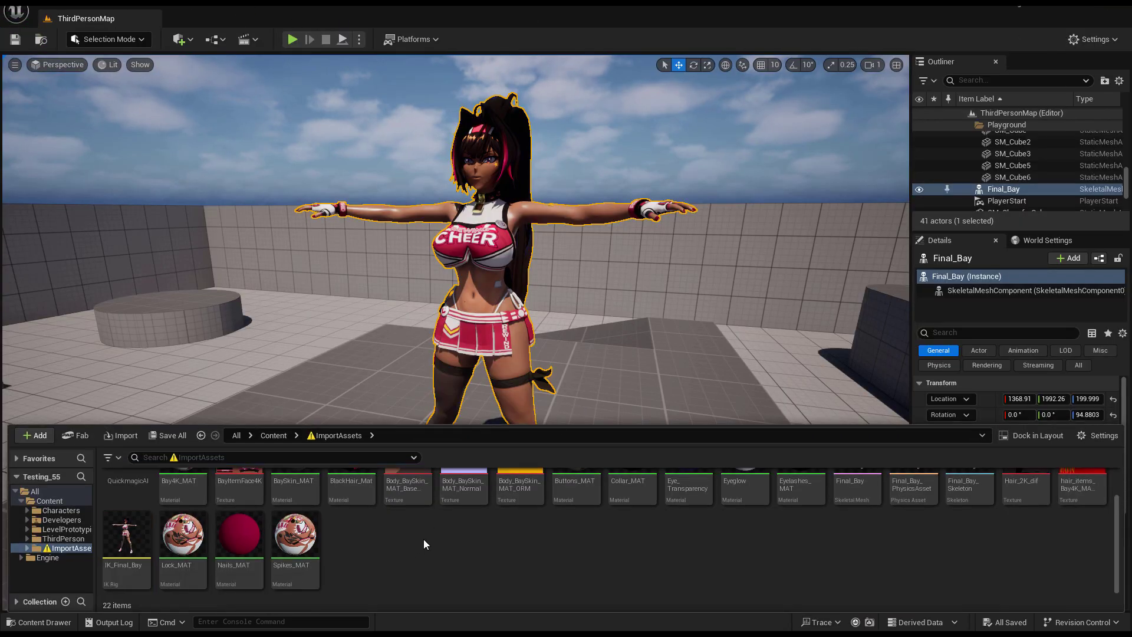
{"action": "right_click", "coordinate": [425, 537]}
{"action": "left_click", "coordinate": [464, 69]}
{"action": "key", "text": "Return"}
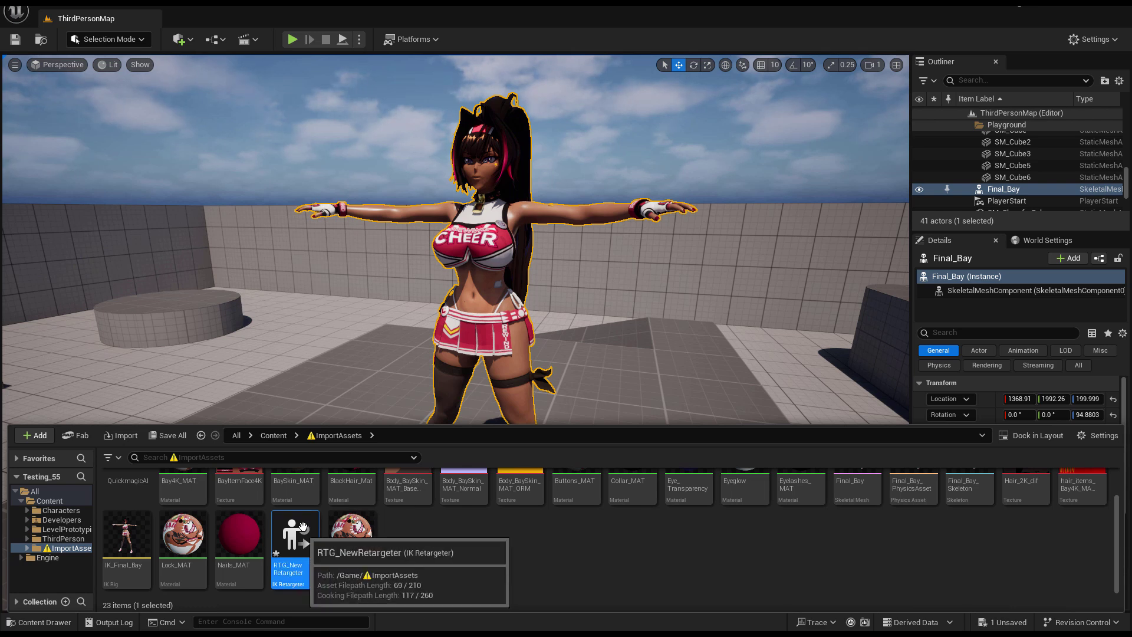
{"action": "double_click", "coordinate": [296, 539]}
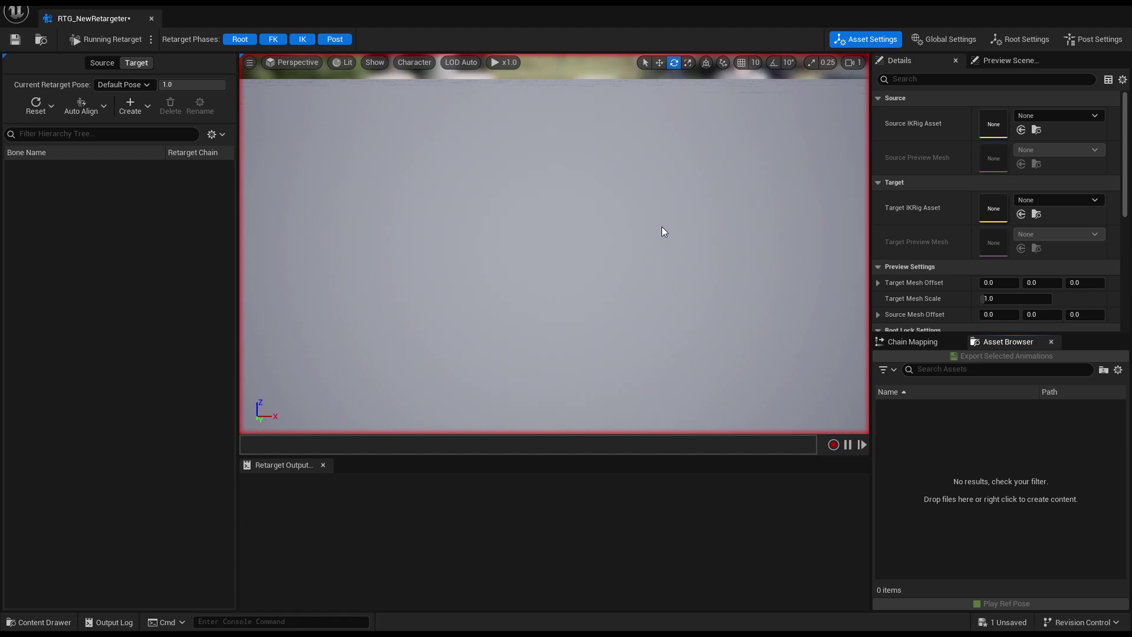
- Set the retargeter's source IK rig to IK_UE4_Mannequin and frame the source mannequin
{"action": "left_click", "coordinate": [1080, 117]}
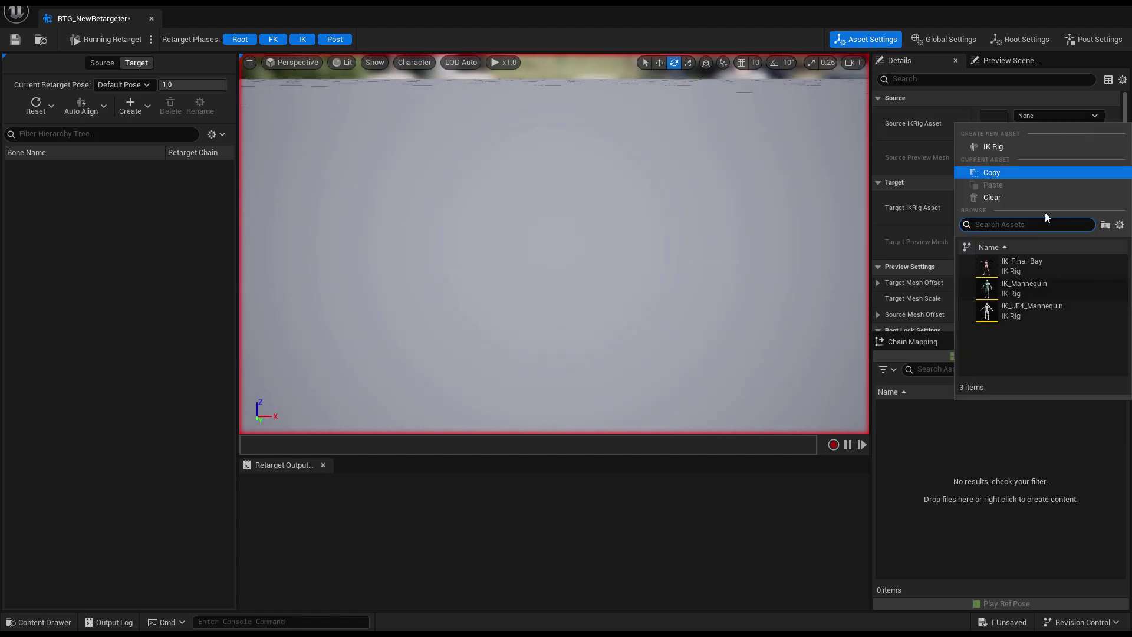
{"action": "left_click", "coordinate": [1019, 310]}
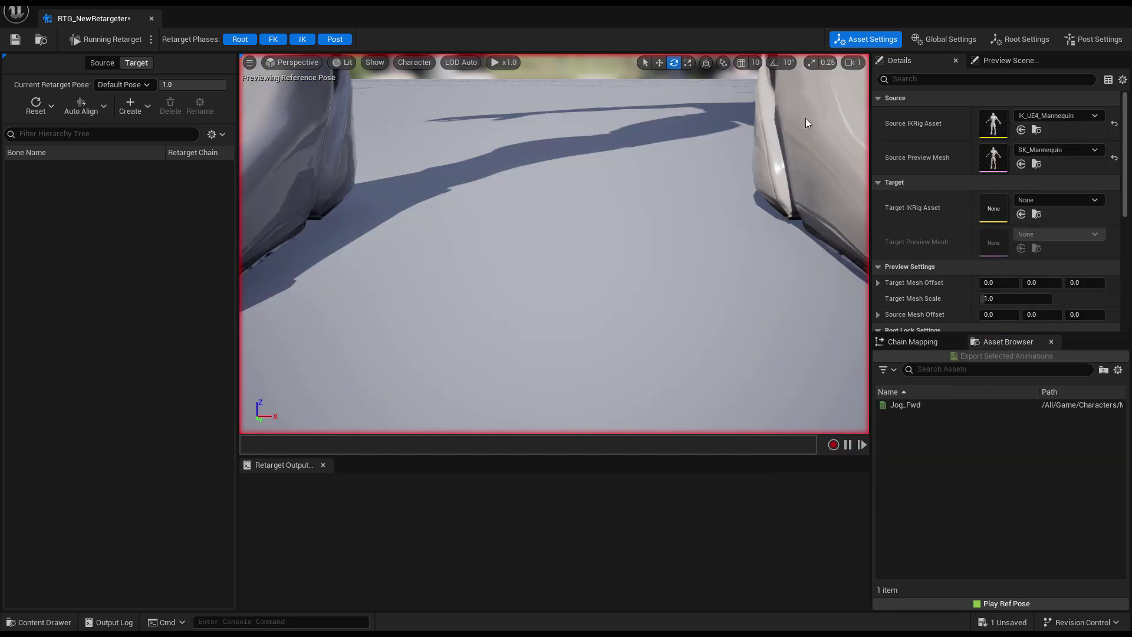
{"action": "key", "text": "f"}
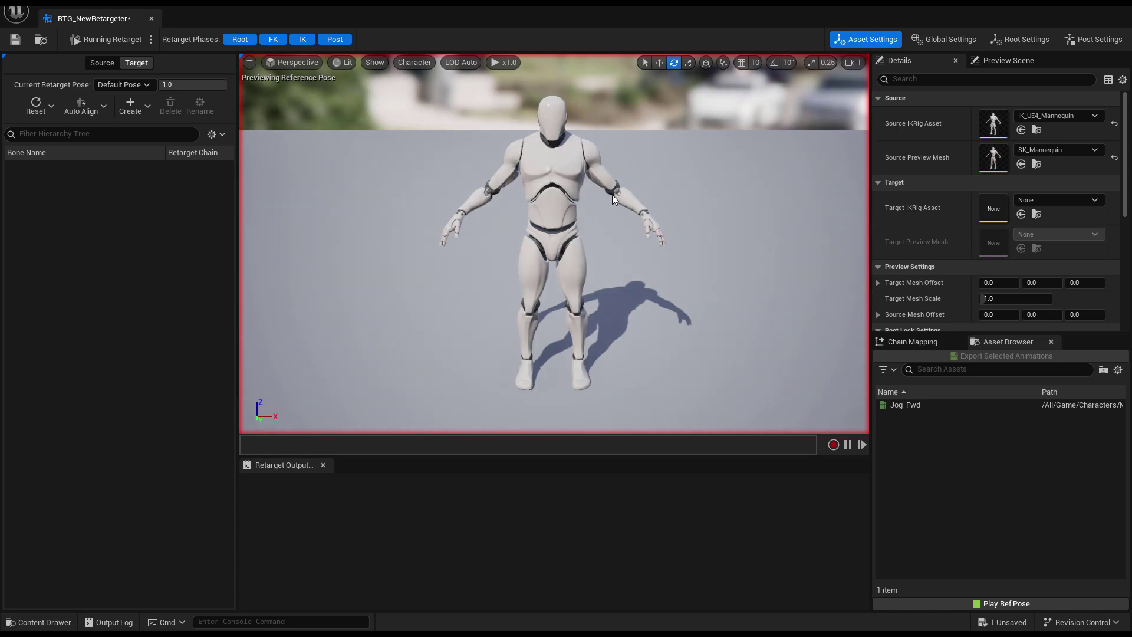
{"action": "mouse_move", "coordinate": [660, 214]}
{"action": "right_mouse_down"}
{"action": "mouse_move", "coordinate": [563, 206]}
{"action": "mouse_move", "coordinate": [646, 201]}
{"action": "right_mouse_up"}
{"action": "left_click_drag", "start_coordinate": [755, 230], "coordinate": [741, 209]}
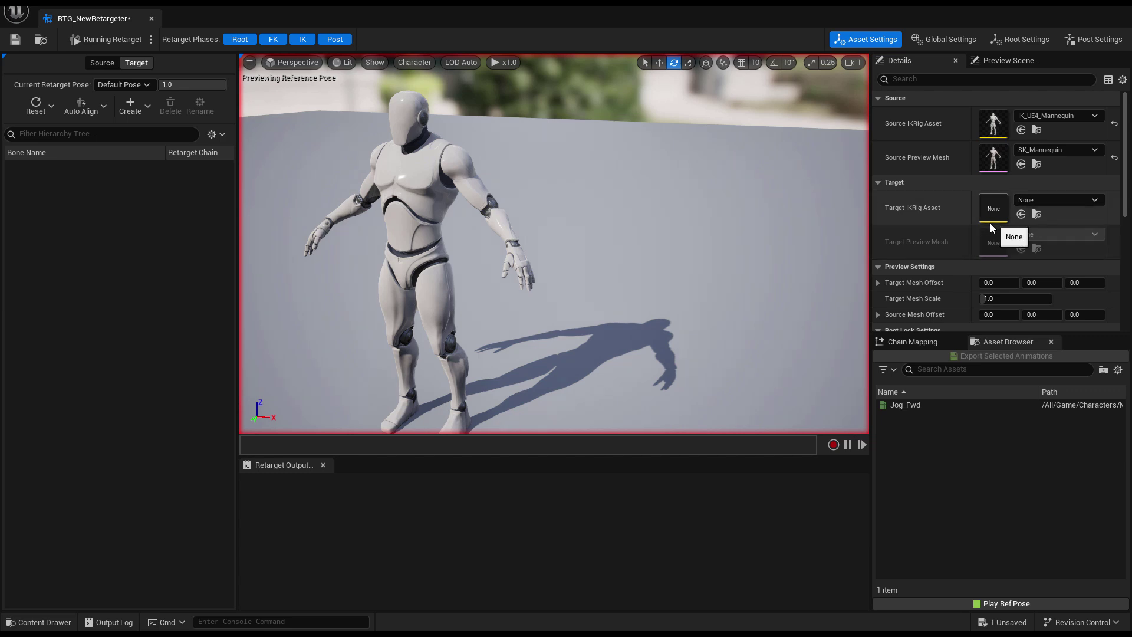
- Assign IK_Final_Bay as the target IK rig and set the target mesh offset to 120 in X
{"action": "left_click", "coordinate": [1077, 201]}
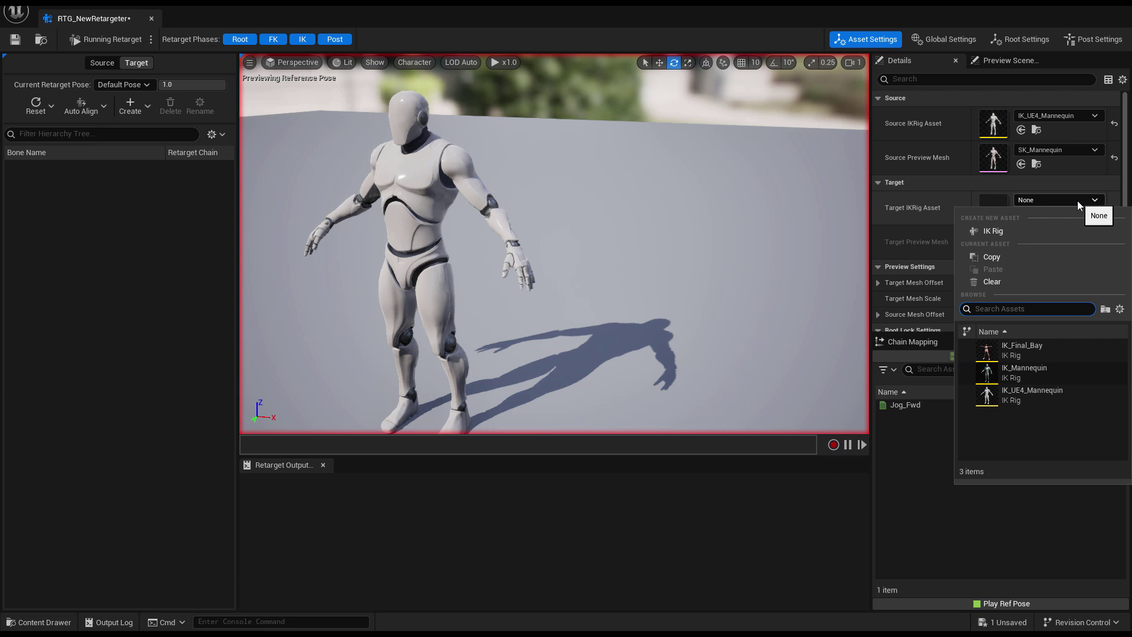
{"action": "left_click", "coordinate": [1024, 349]}
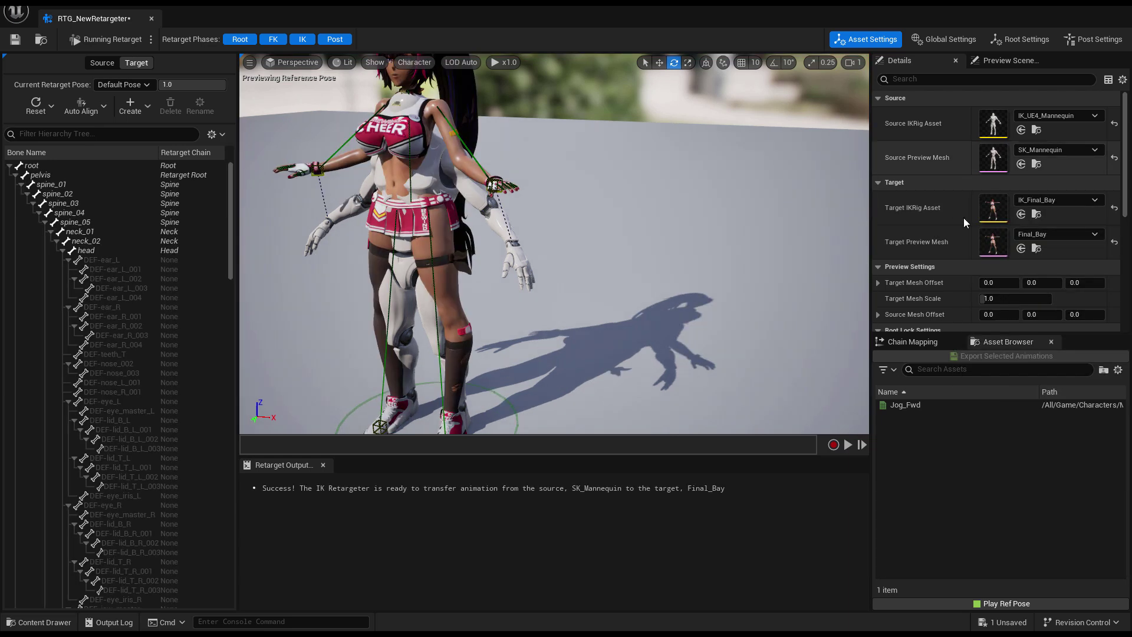
{"action": "left_click", "coordinate": [996, 283]}
{"action": "type", "text": "120"}
{"action": "key", "text": "Return"}
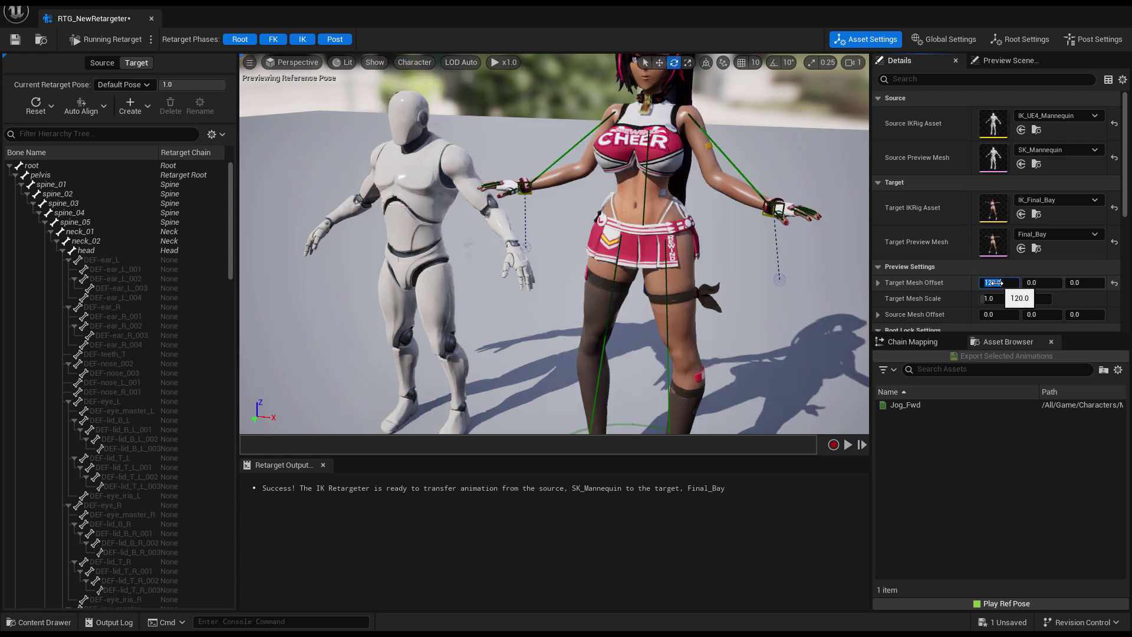
{"action": "scroll", "coordinate": [687, 334], "scroll_direction": "down", "scroll_amount": 4}
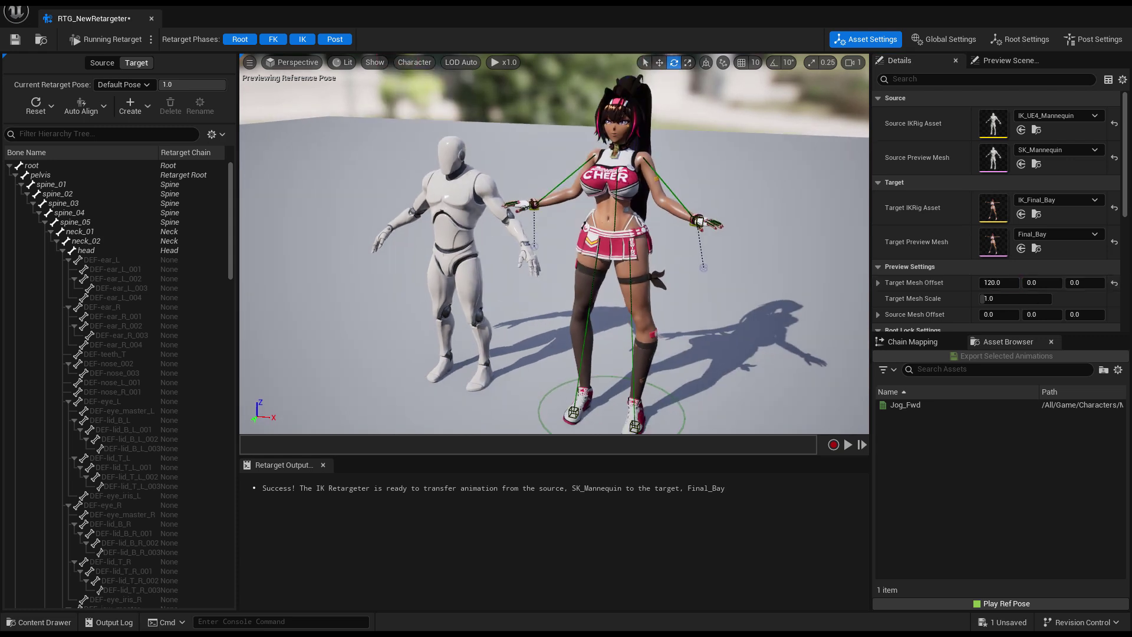
{"action": "left_click_drag", "start_coordinate": [687, 334], "coordinate": [725, 334], "text": "alt"}
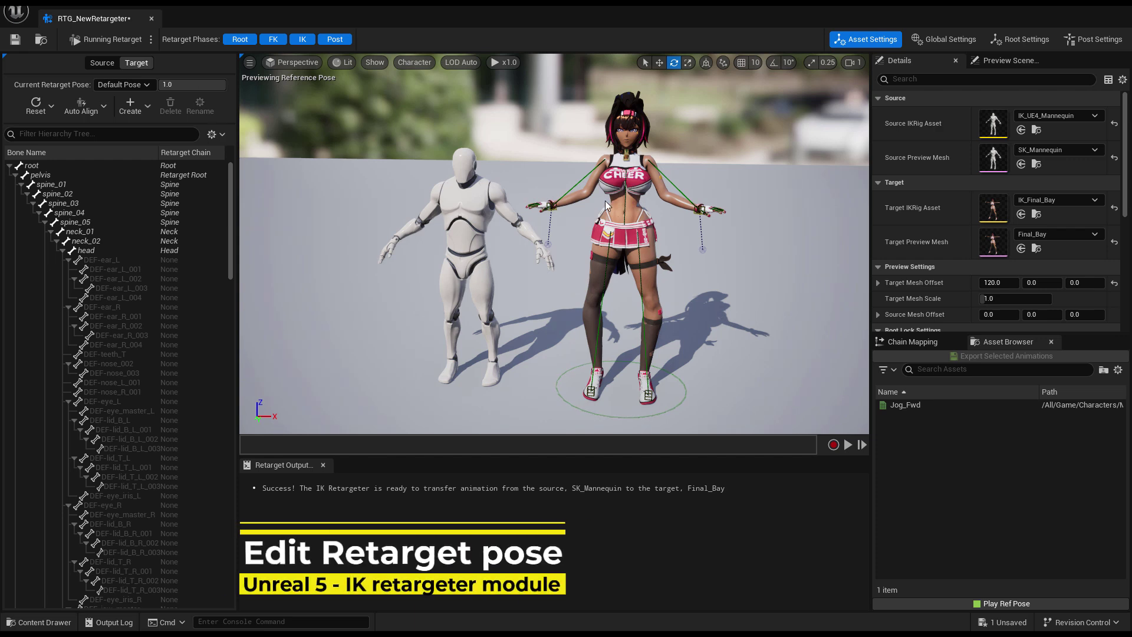
- Switch to editing the retarget pose and auto-align all of the target's bones to the source mannequin
{"action": "left_click", "coordinate": [97, 41]}
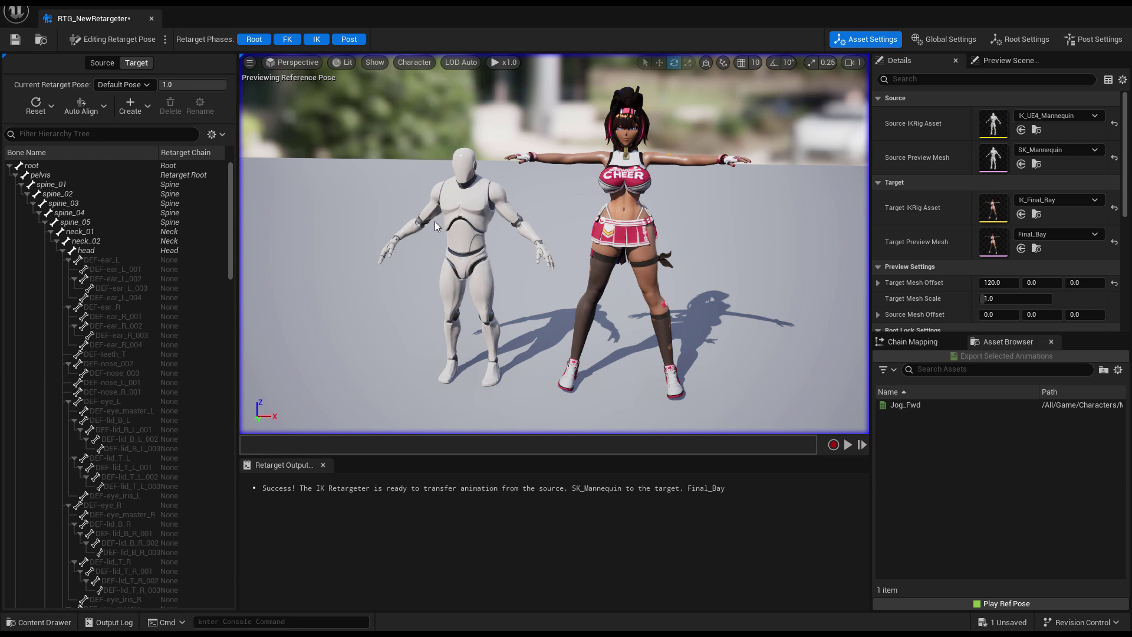
{"action": "left_click", "coordinate": [103, 108]}
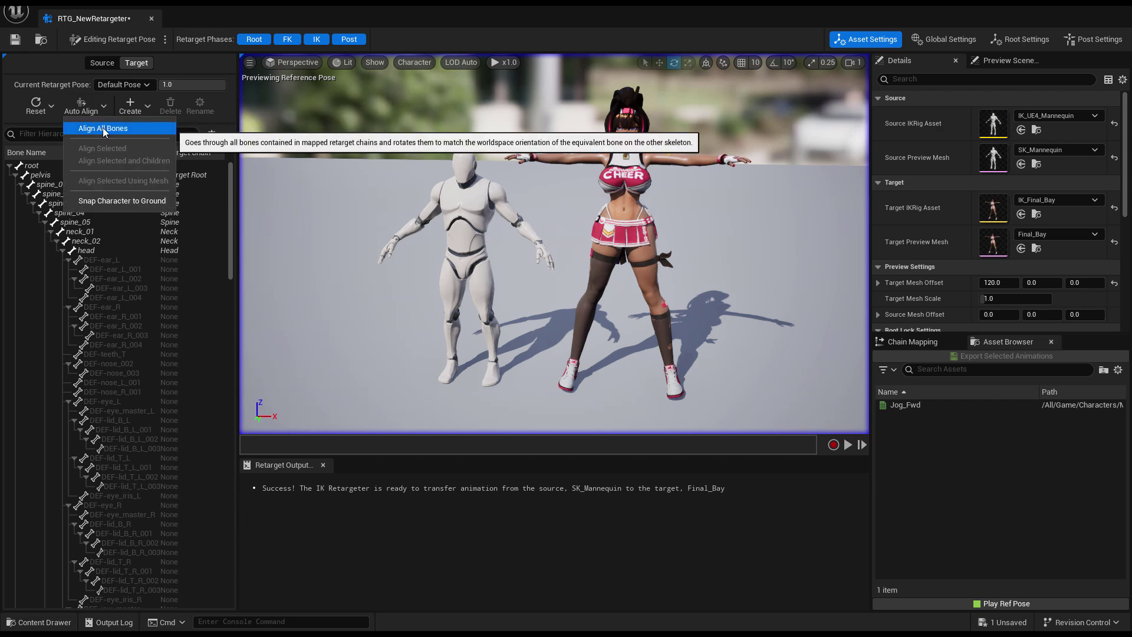
{"action": "left_click", "coordinate": [102, 127]}
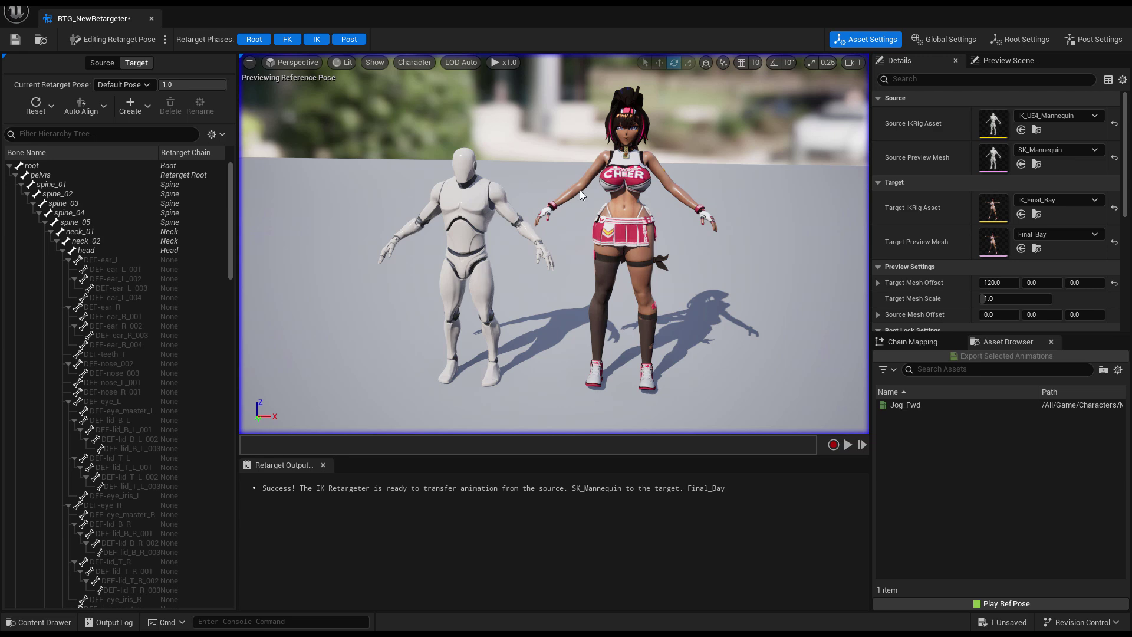
{"action": "left_click_drag", "start_coordinate": [692, 185], "coordinate": [507, 168], "text": "alt"}
{"action": "left_click_drag", "start_coordinate": [566, 194], "coordinate": [684, 189]}
{"action": "left_click_drag", "start_coordinate": [609, 239], "coordinate": [672, 358]}
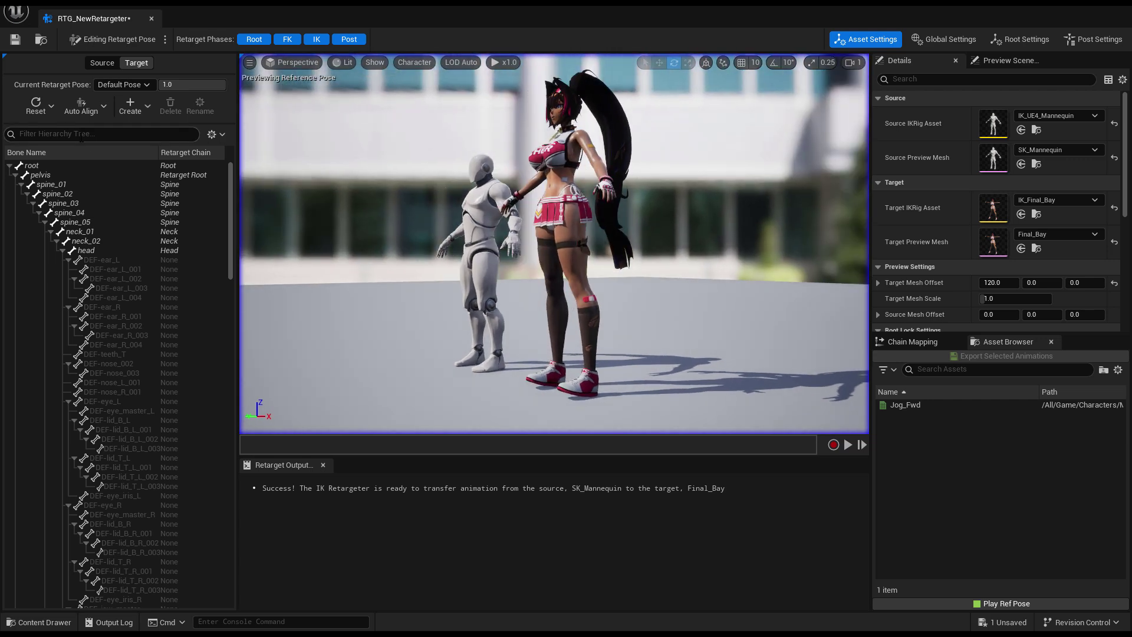
- Filter the target bones by "foot", enable 10° rotation snapping, and rotate the foot_r bone 10° about its X axis
{"action": "left_click", "coordinate": [89, 135]}
{"action": "type", "text": "foot"}
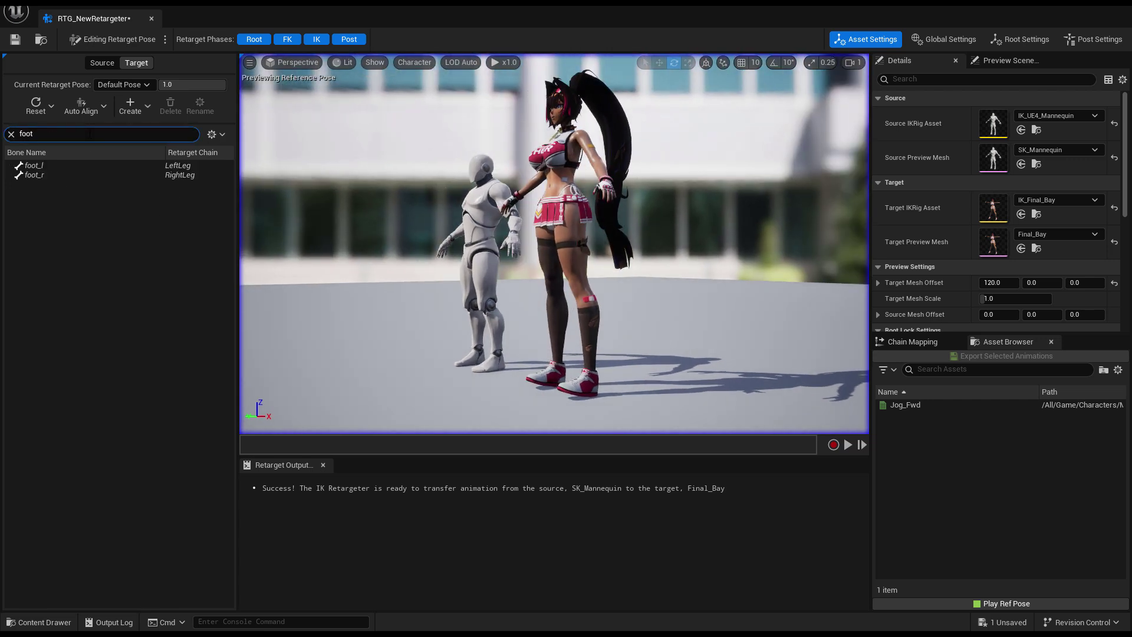
{"action": "left_click", "coordinate": [47, 175]}
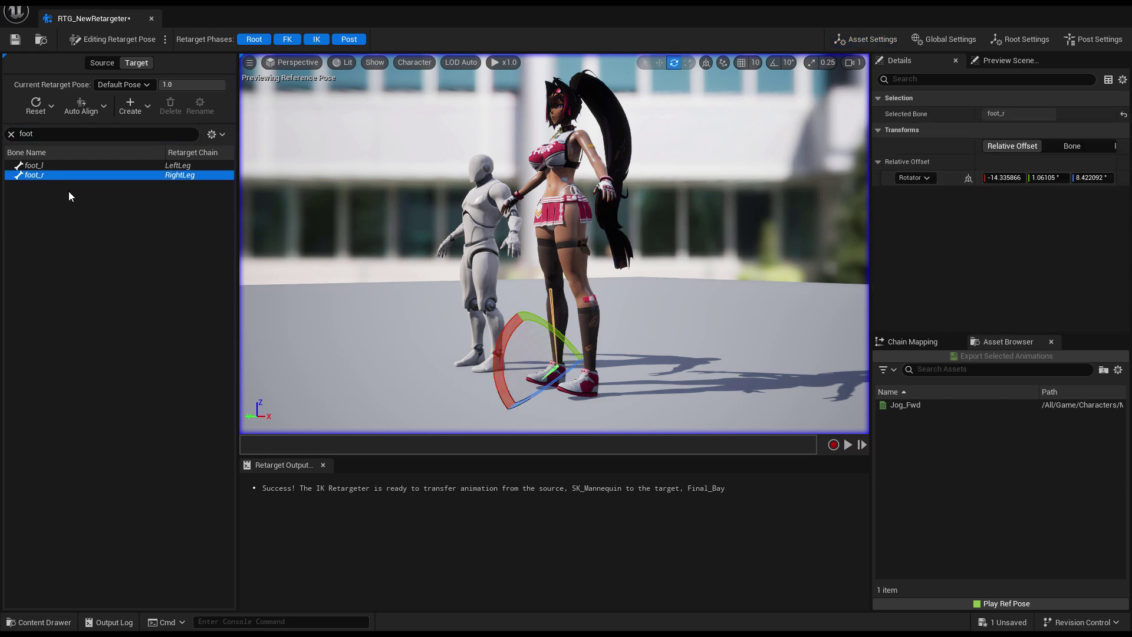
{"action": "left_click", "coordinate": [773, 65]}
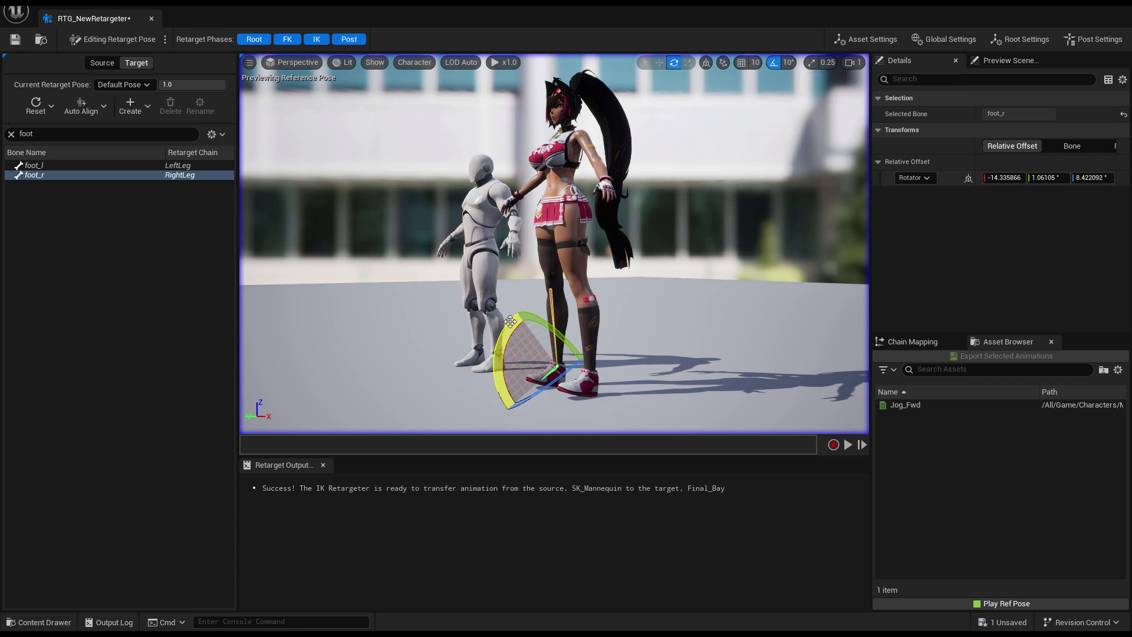
{"action": "left_click_drag", "start_coordinate": [508, 329], "coordinate": [591, 422]}
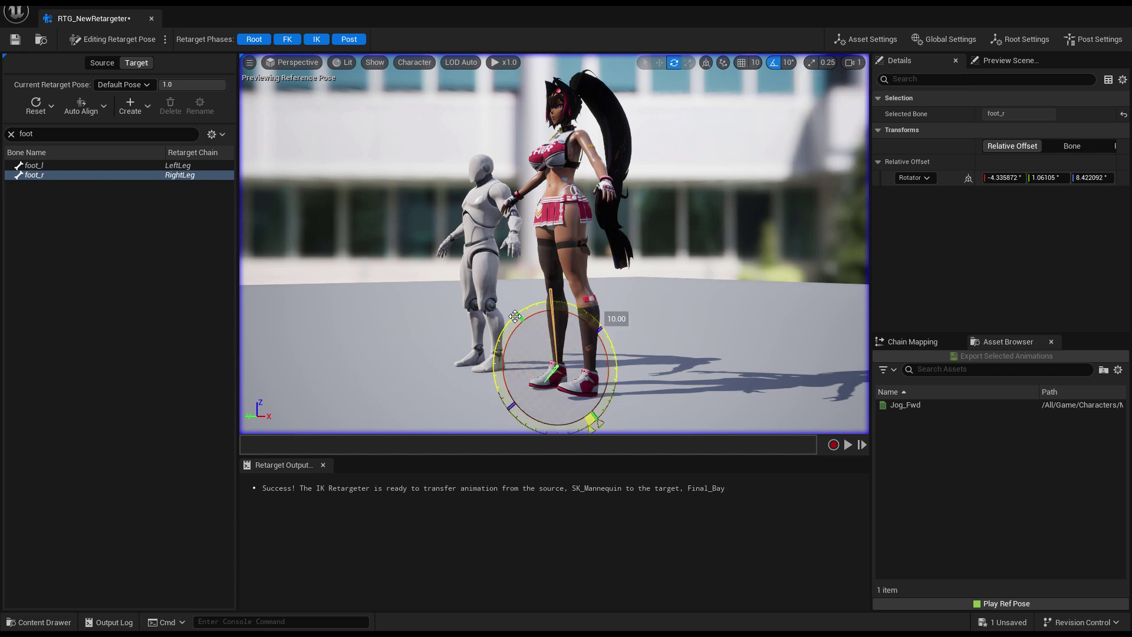
- Rotate the foot_l bone to level the left shoe, adjust foot_r's rotation to match, and clear the bone filter
{"action": "left_click", "coordinate": [58, 165]}
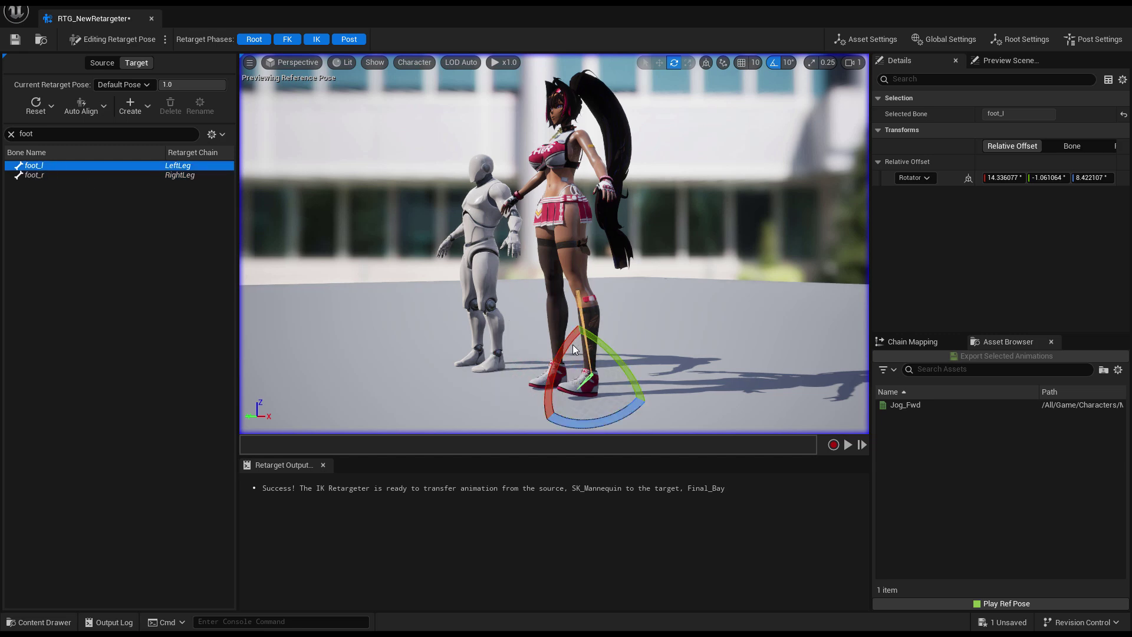
{"action": "left_click_drag", "start_coordinate": [572, 344], "coordinate": [643, 301]}
{"action": "left_click_drag", "start_coordinate": [511, 330], "coordinate": [662, 370], "text": "alt"}
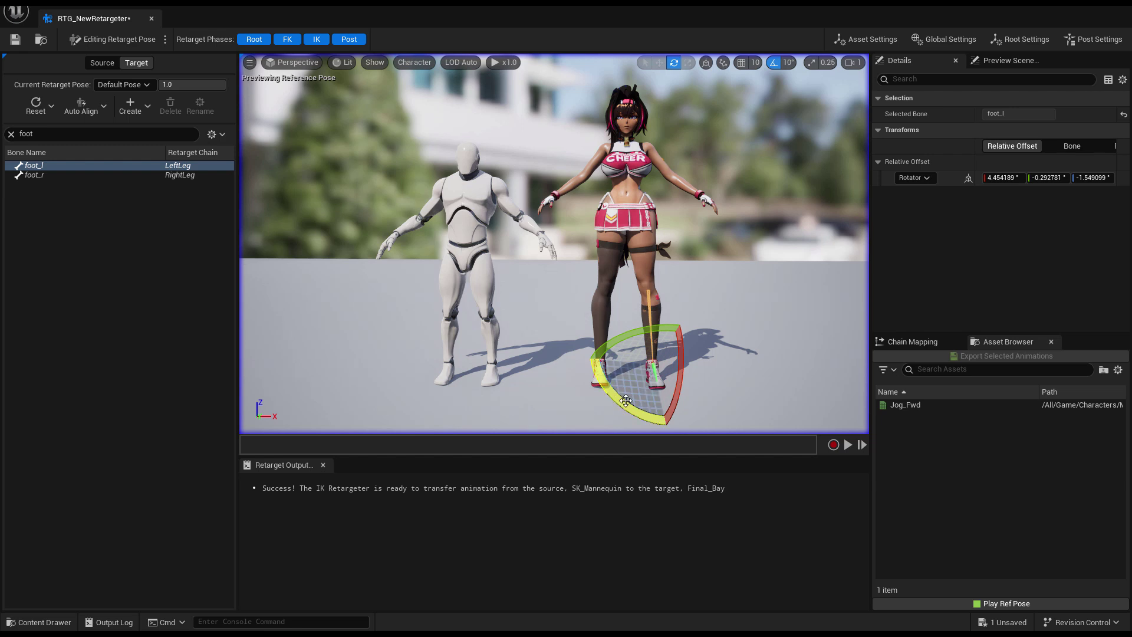
{"action": "left_click", "coordinate": [30, 176]}
{"action": "left_click_drag", "start_coordinate": [645, 366], "coordinate": [664, 346]}
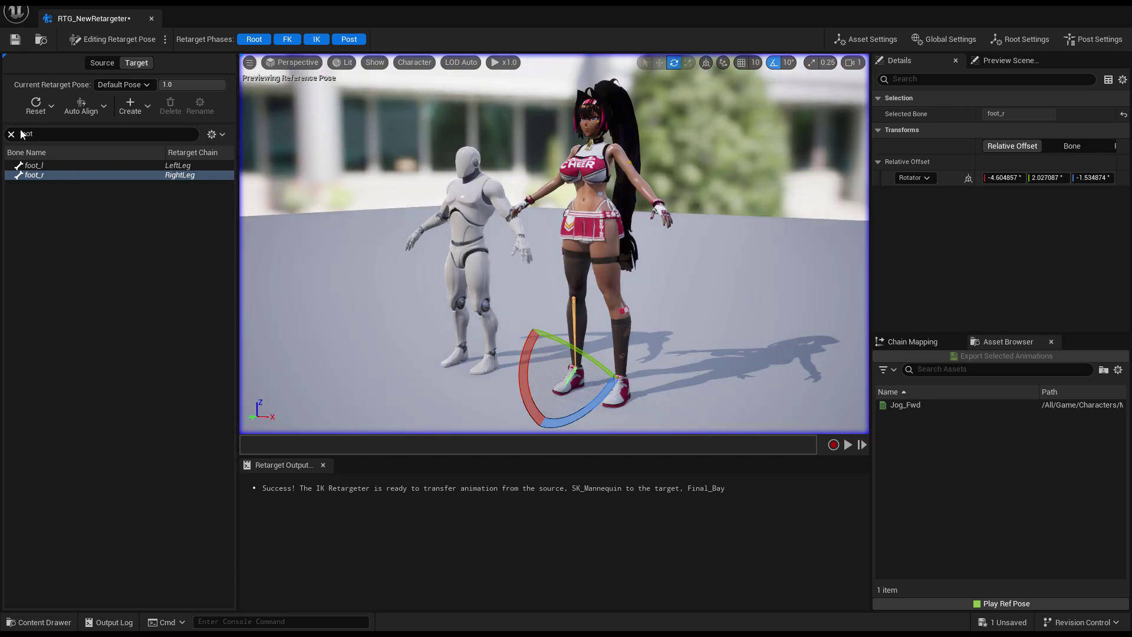
{"action": "left_click", "coordinate": [11, 133]}
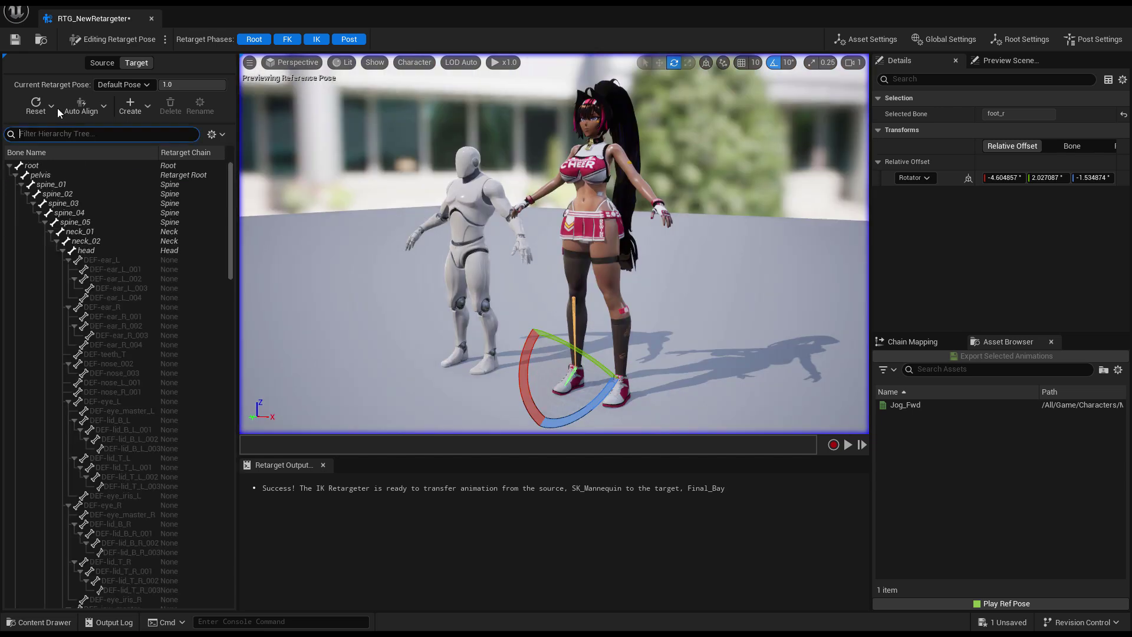
- Return to running the retarget and preview the Jog_Fwd animation on both characters
{"action": "left_click", "coordinate": [112, 39]}
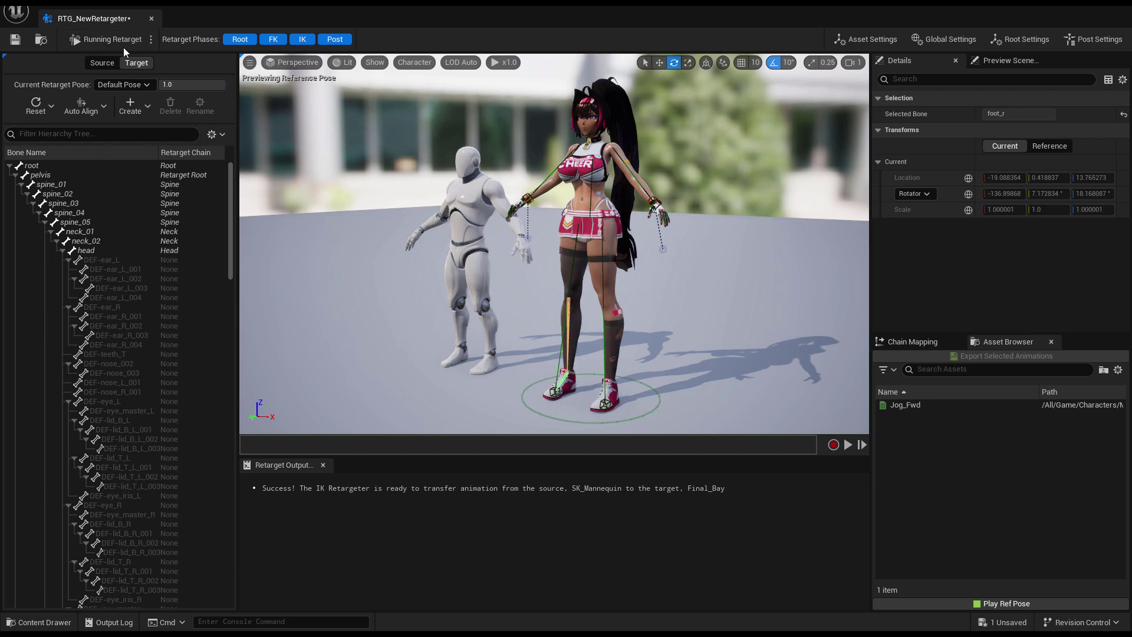
{"action": "mouse_move", "coordinate": [656, 221]}
{"action": "left_mouse_down"}
{"action": "mouse_move", "coordinate": [554, 224]}
{"action": "mouse_move", "coordinate": [657, 222]}
{"action": "left_mouse_up"}
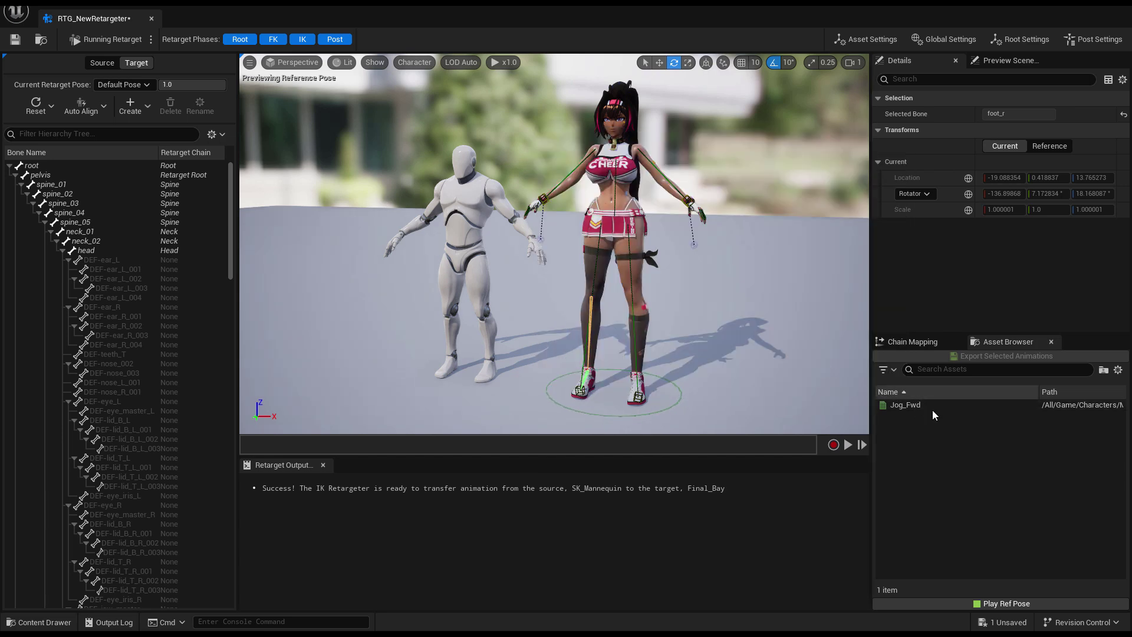
{"action": "left_click", "coordinate": [918, 403]}
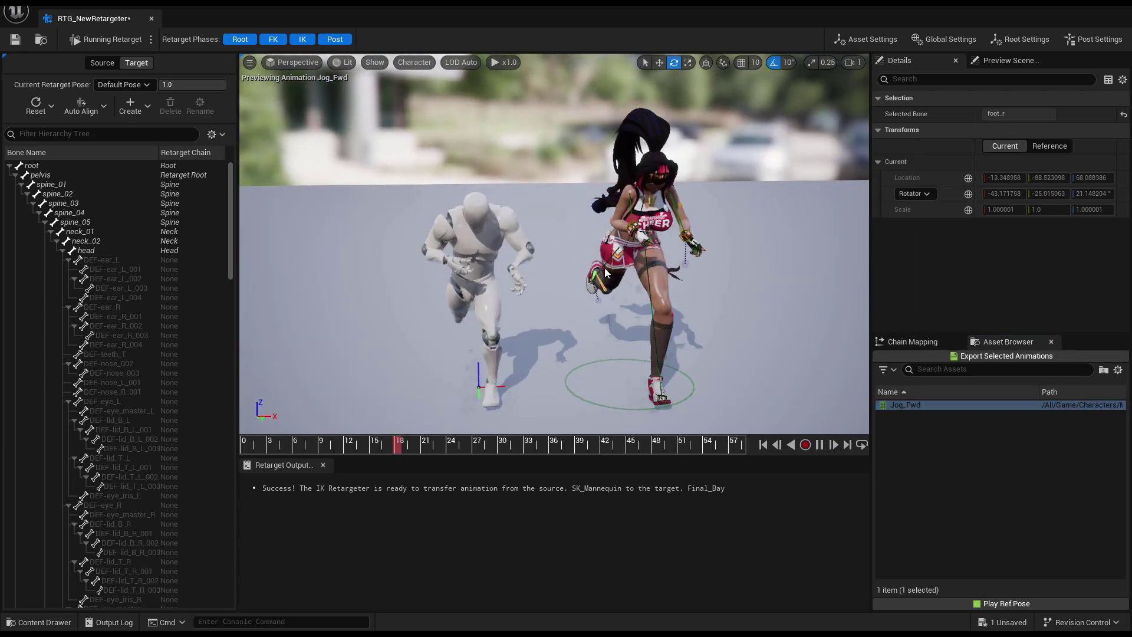
{"action": "left_click_drag", "start_coordinate": [624, 270], "coordinate": [607, 248], "text": "alt"}
- Open the QuickmagicAI folder inside the ImportAssets content folder
{"action": "key", "text": "ctrl+space"}
{"action": "left_click", "coordinate": [455, 569]}
{"action": "scroll", "coordinate": [458, 567], "scroll_direction": "up", "scroll_amount": 1}
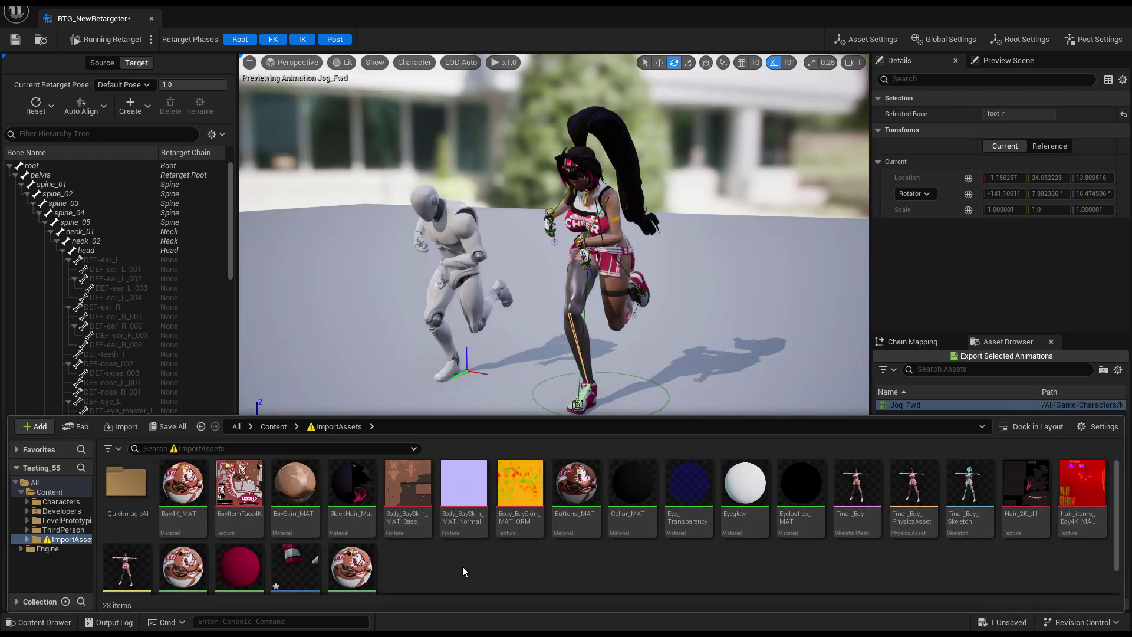
{"action": "double_click", "coordinate": [127, 484]}
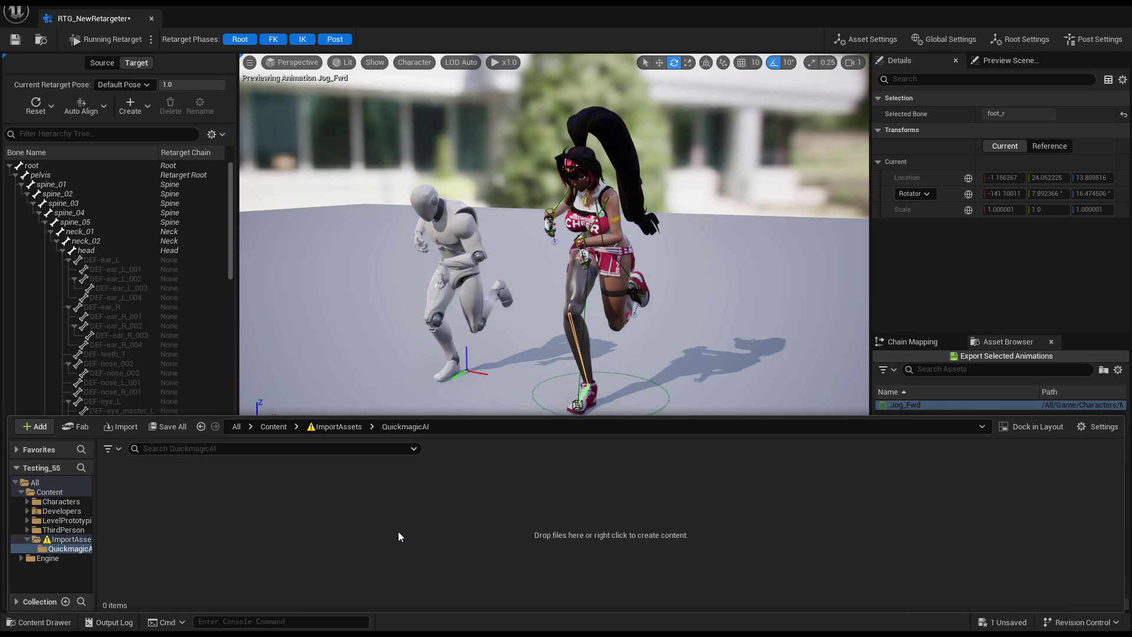
- Choose dancesk1_Unreal.fbx and dancesk2_Unreal.fbx from the dancesk2 download folder for import into the QuickmagicAI folder
{"action": "right_click", "coordinate": [411, 518]}
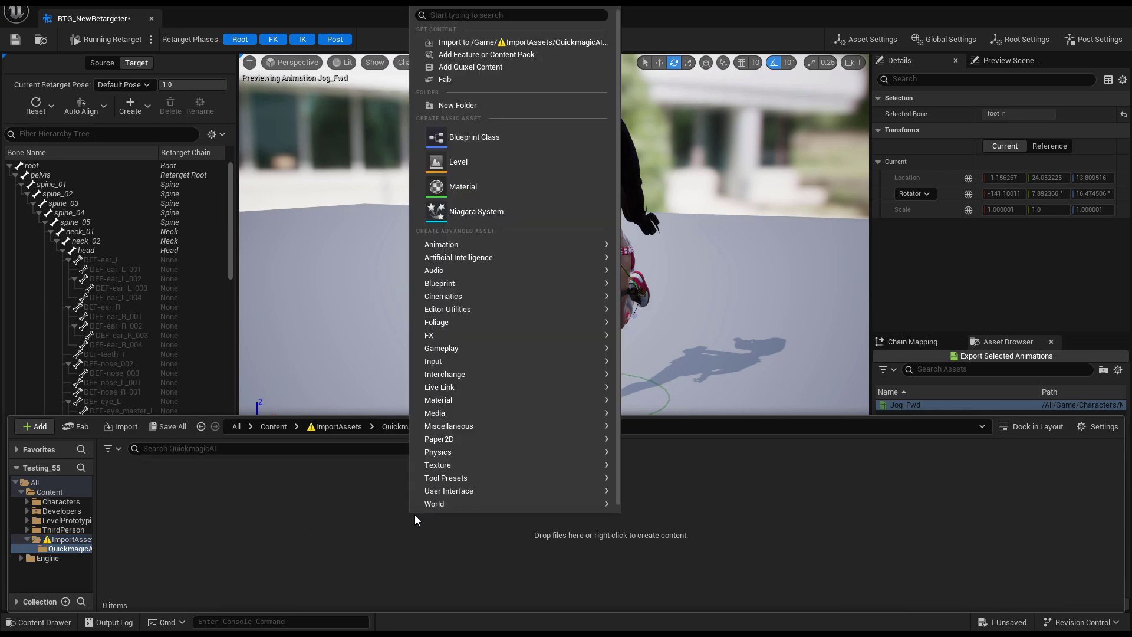
{"action": "left_click", "coordinate": [532, 45]}
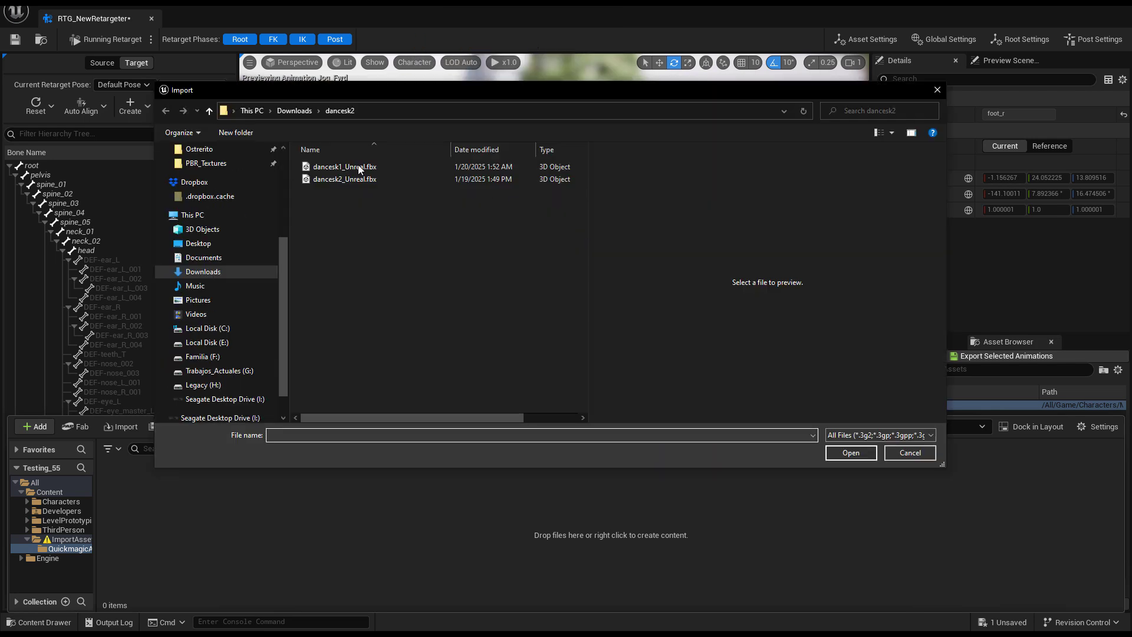
{"action": "left_click_drag", "start_coordinate": [322, 155], "coordinate": [380, 187]}
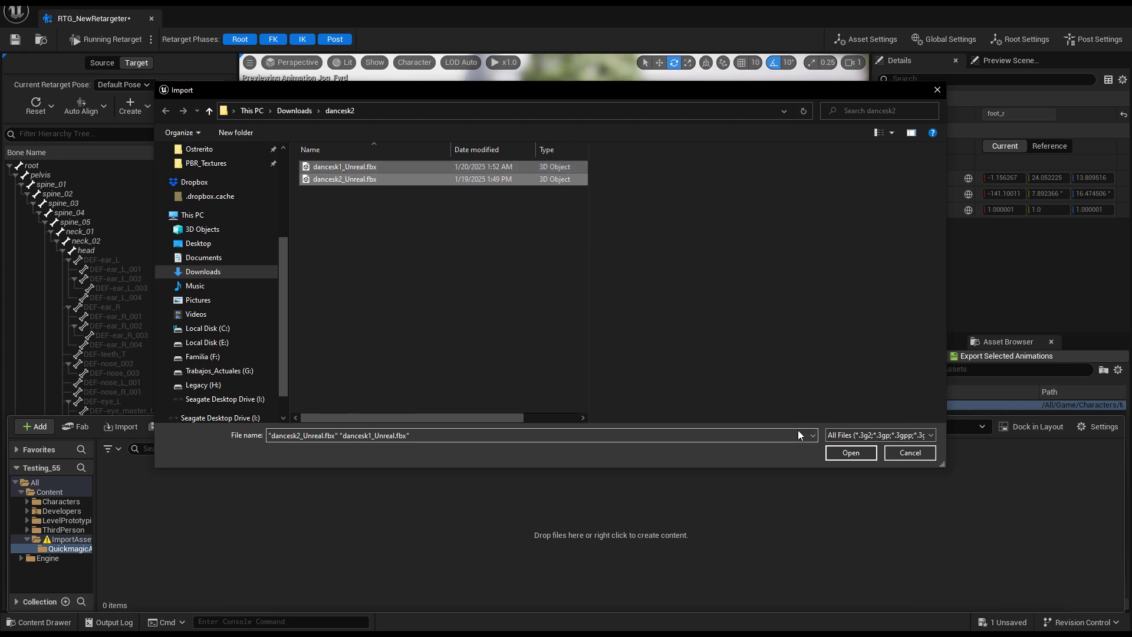
{"action": "left_click", "coordinate": [849, 453]}
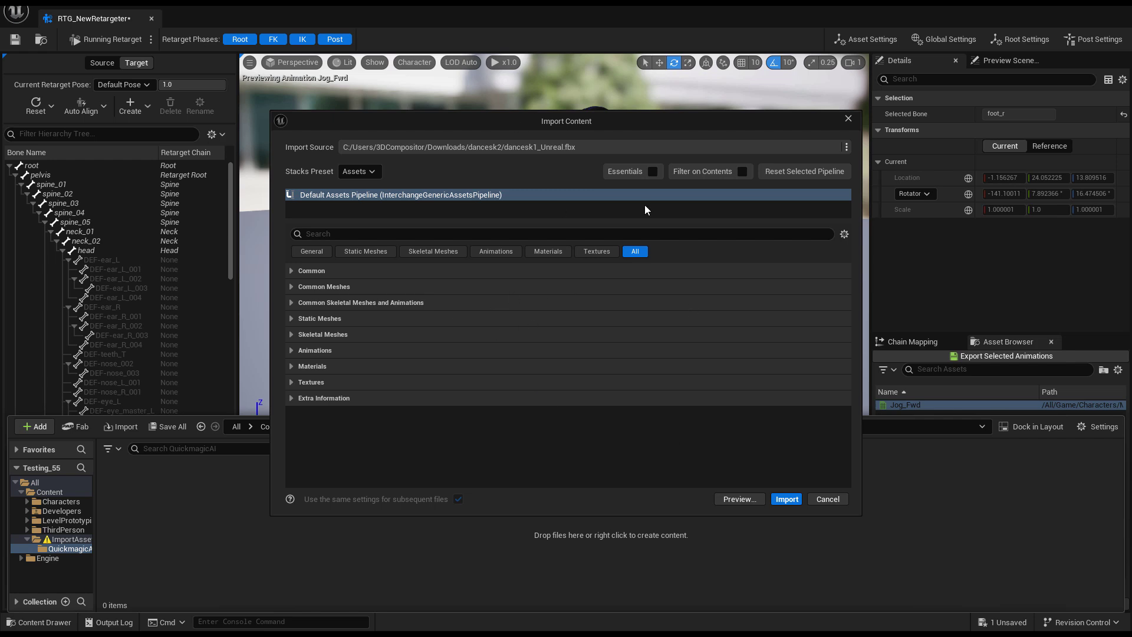
- Review the Common and Common Meshes import options and import both dance files with the default assets pipeline settings
{"action": "left_click", "coordinate": [291, 271]}
{"action": "left_click", "coordinate": [291, 366]}
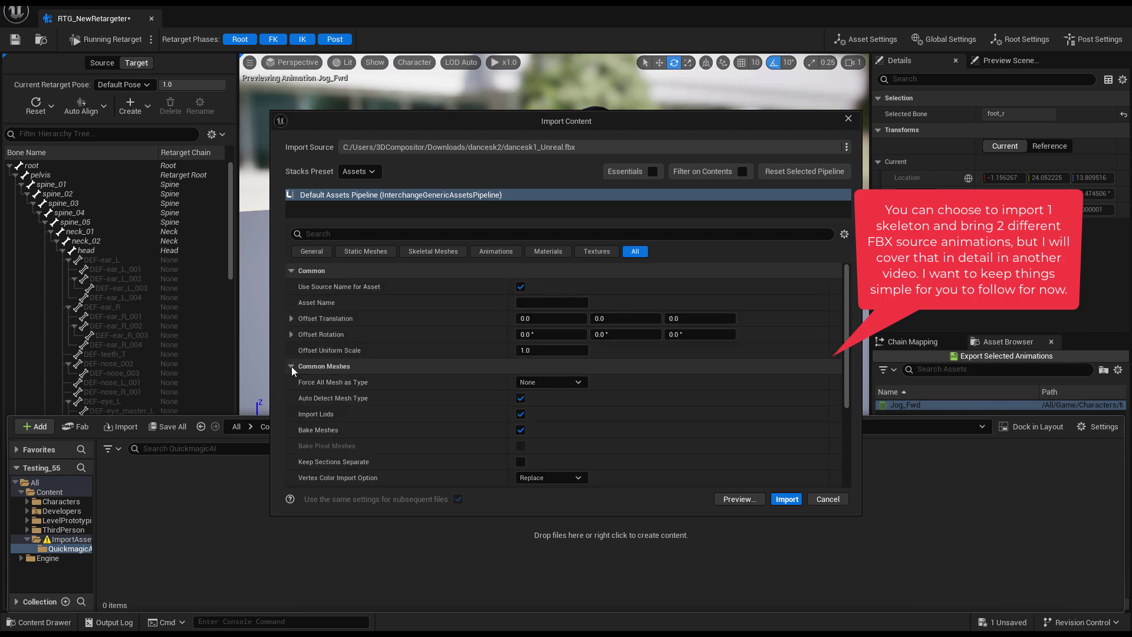
{"action": "scroll", "coordinate": [359, 394], "scroll_direction": "down", "scroll_amount": 4}
{"action": "scroll", "coordinate": [332, 354], "scroll_direction": "up", "scroll_amount": 4}
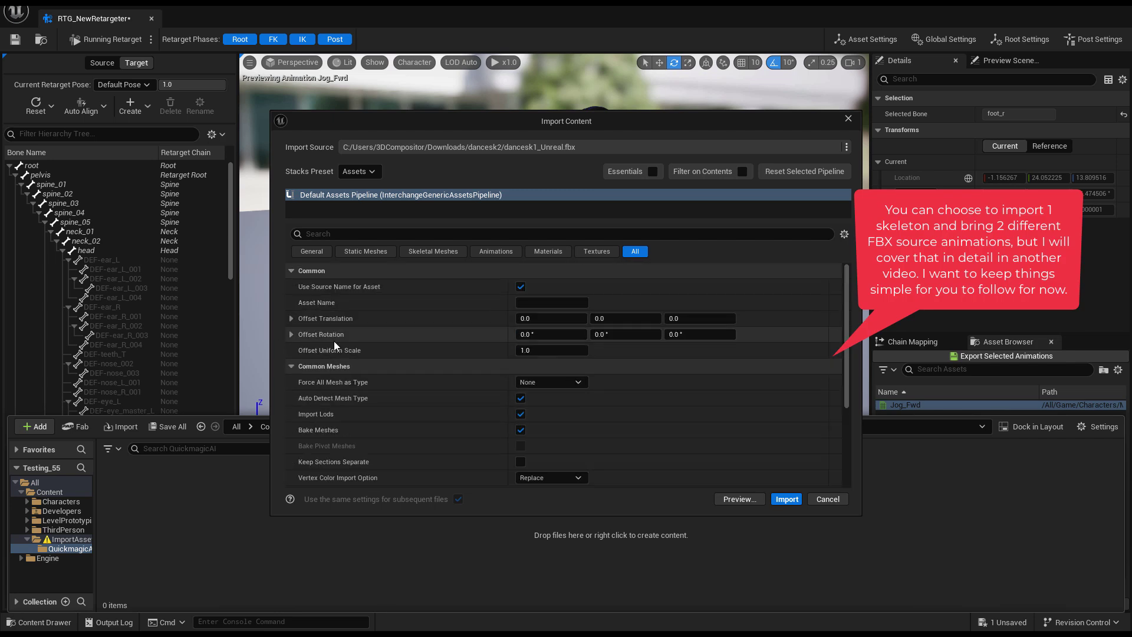
{"action": "left_click", "coordinate": [291, 271]}
{"action": "left_click", "coordinate": [291, 286]}
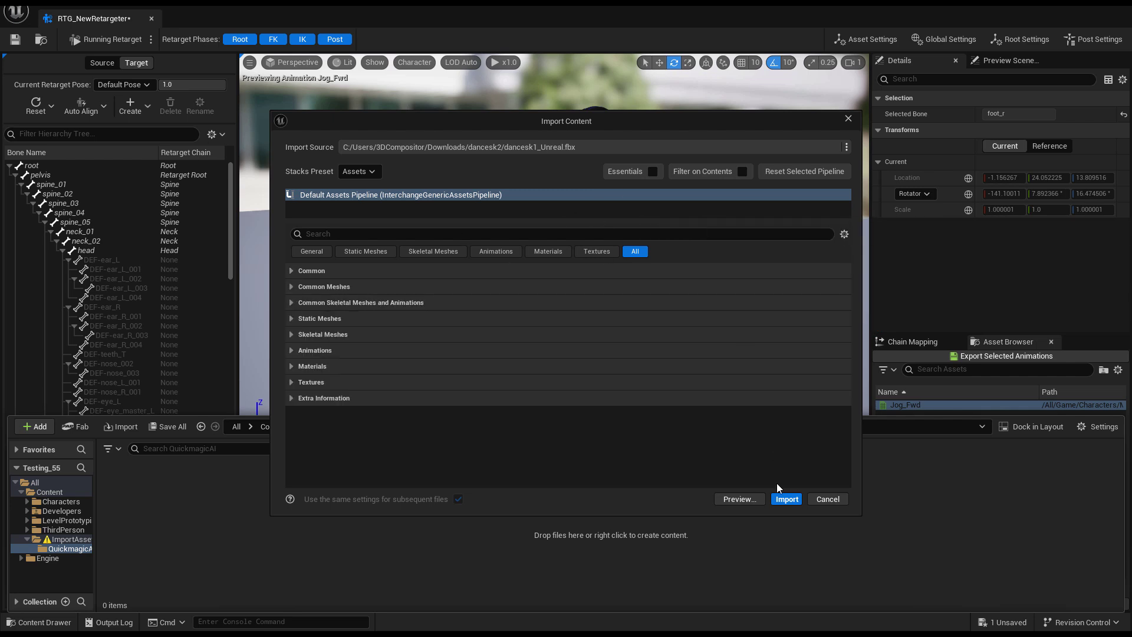
{"action": "left_click", "coordinate": [788, 500]}
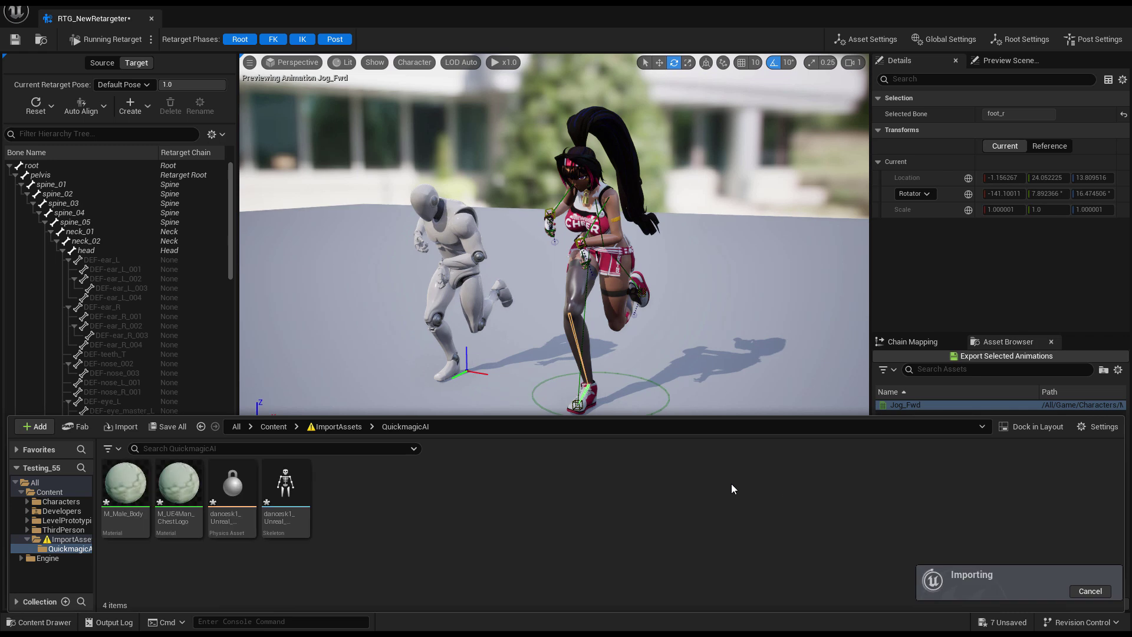
- Set the retargeter's source preview mesh to the imported dancesk2_Unreal skeletal mesh
{"action": "left_click", "coordinate": [870, 42]}
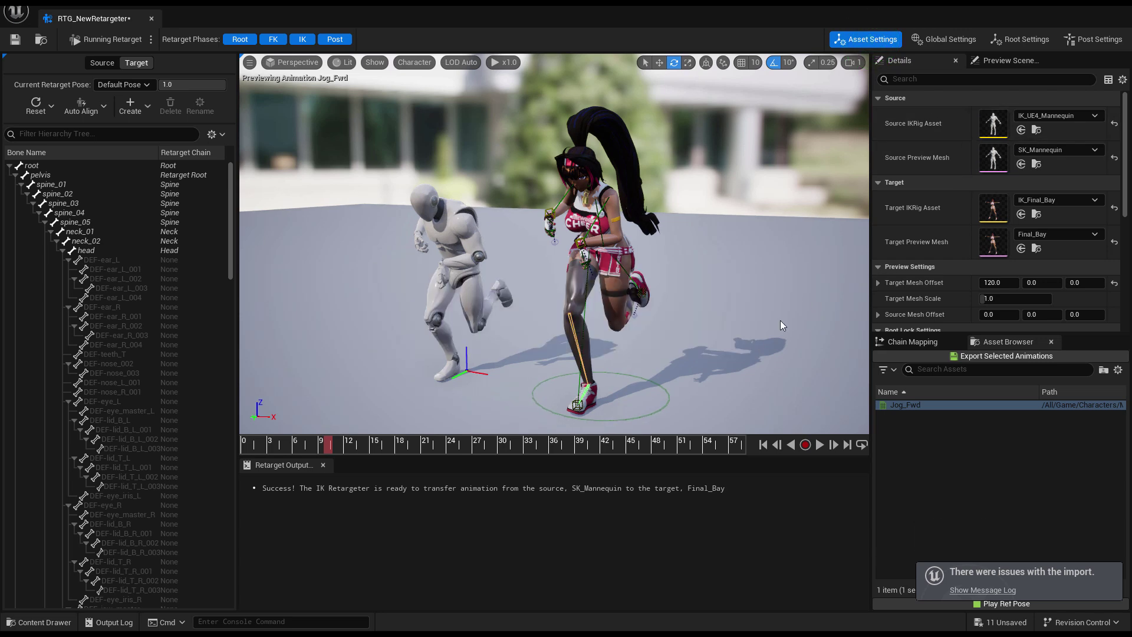
{"action": "key", "text": "ctrl+space"}
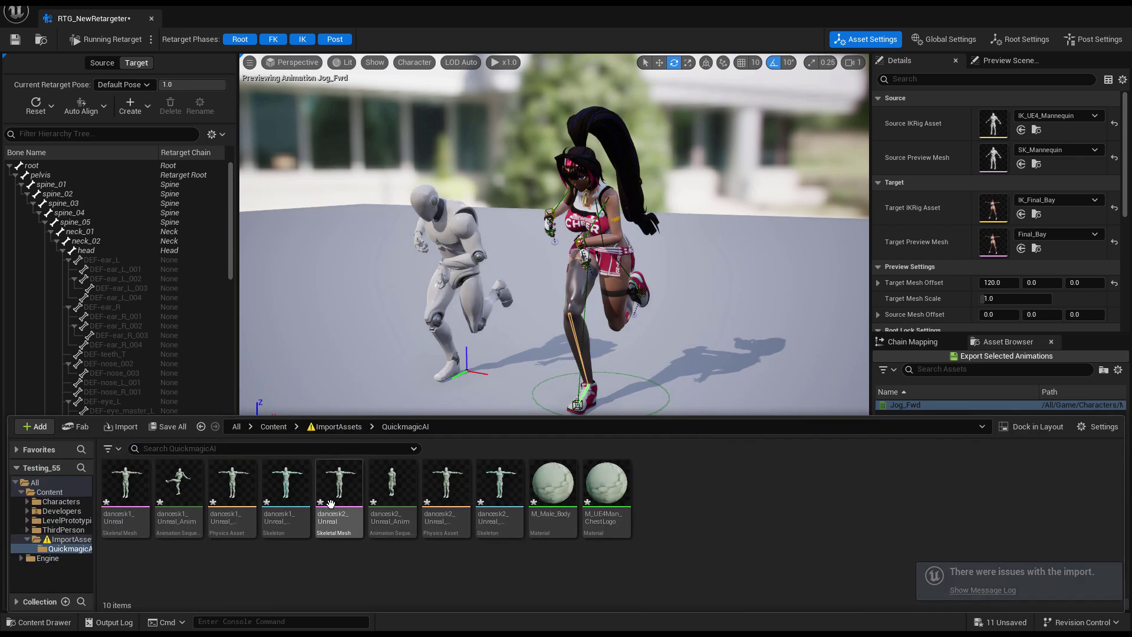
{"action": "left_click_drag", "start_coordinate": [340, 484], "coordinate": [1073, 158]}
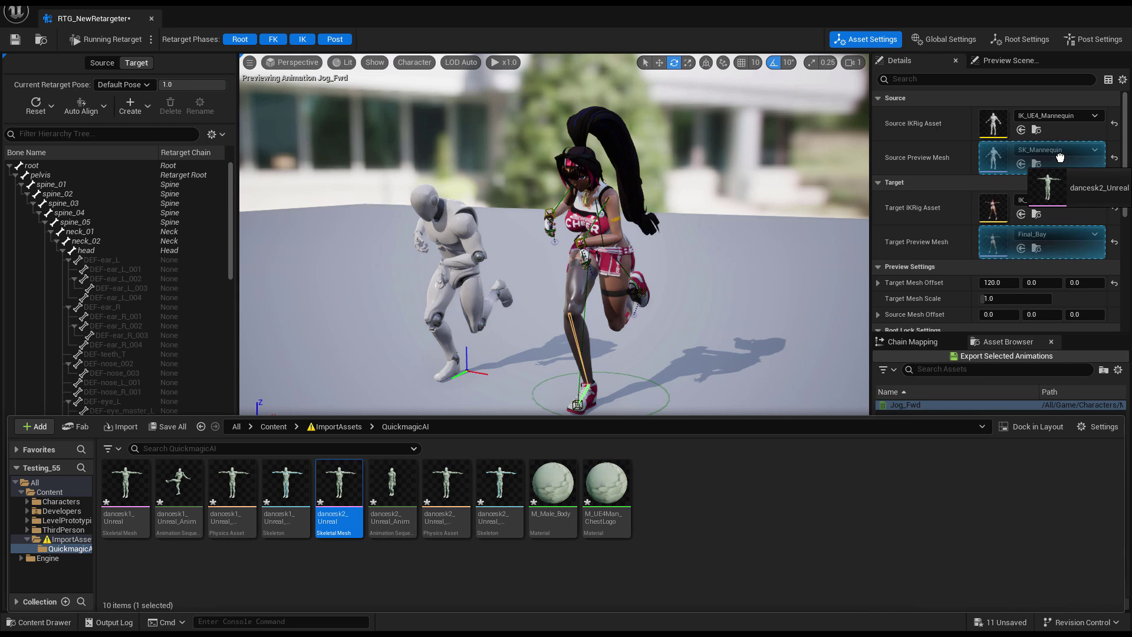
{"action": "left_click_drag", "start_coordinate": [1059, 157], "coordinate": [1059, 156]}
- Preview the dancesk2_Unreal_Anim animation on both characters, pause it and return to the first frame
{"action": "left_click_drag", "start_coordinate": [454, 235], "coordinate": [615, 232], "text": "alt"}
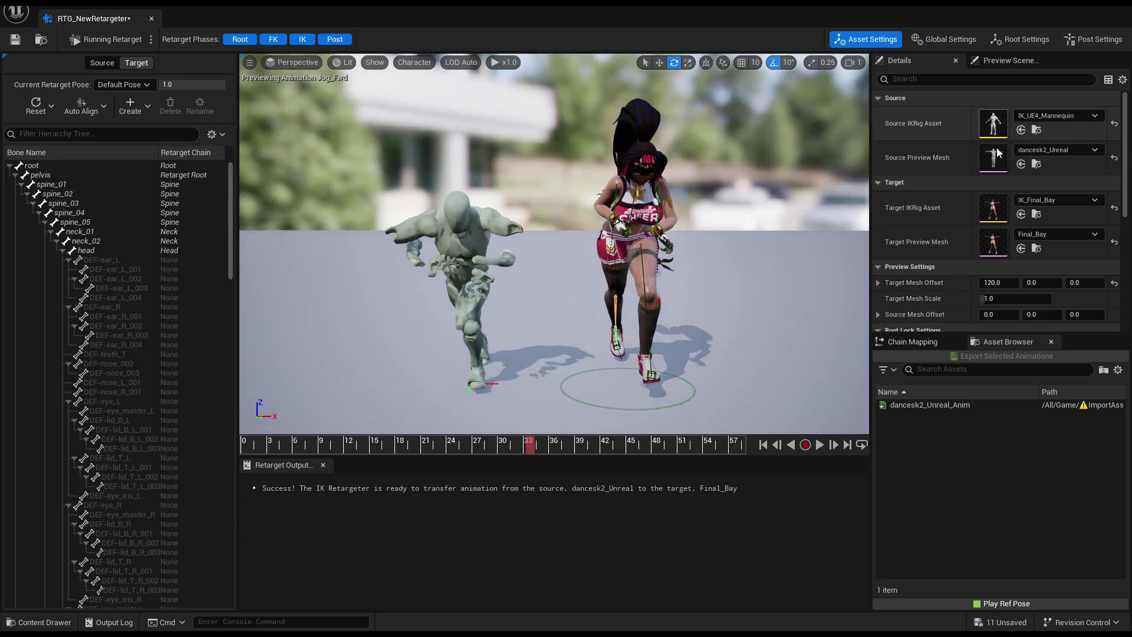
{"action": "left_click", "coordinate": [915, 404]}
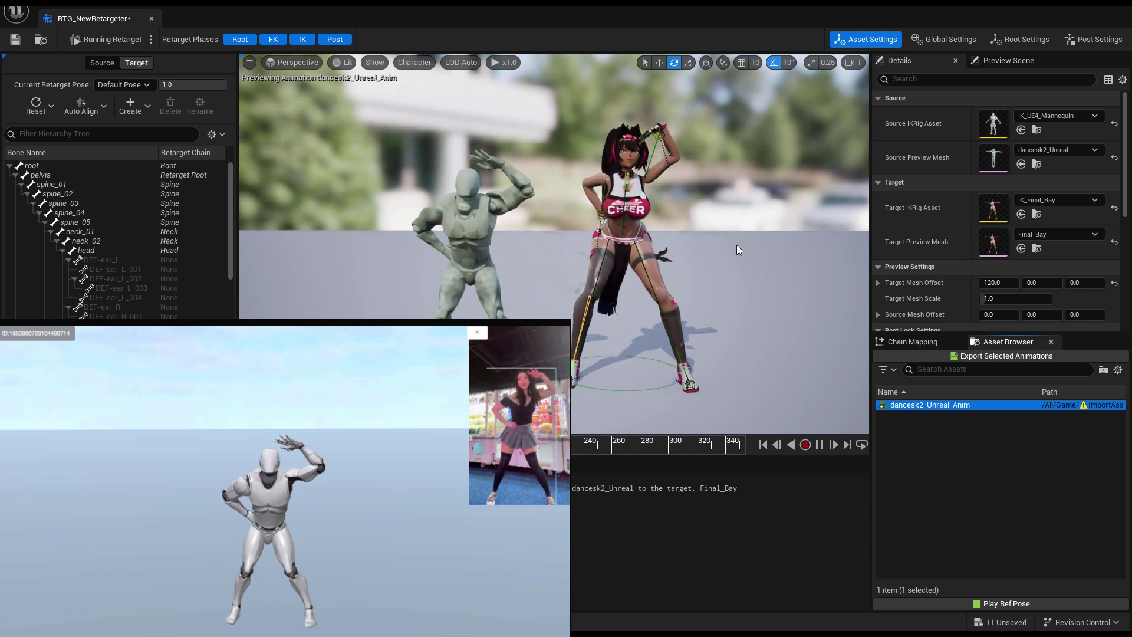
{"action": "left_click_drag", "start_coordinate": [748, 243], "coordinate": [672, 206], "text": "alt"}
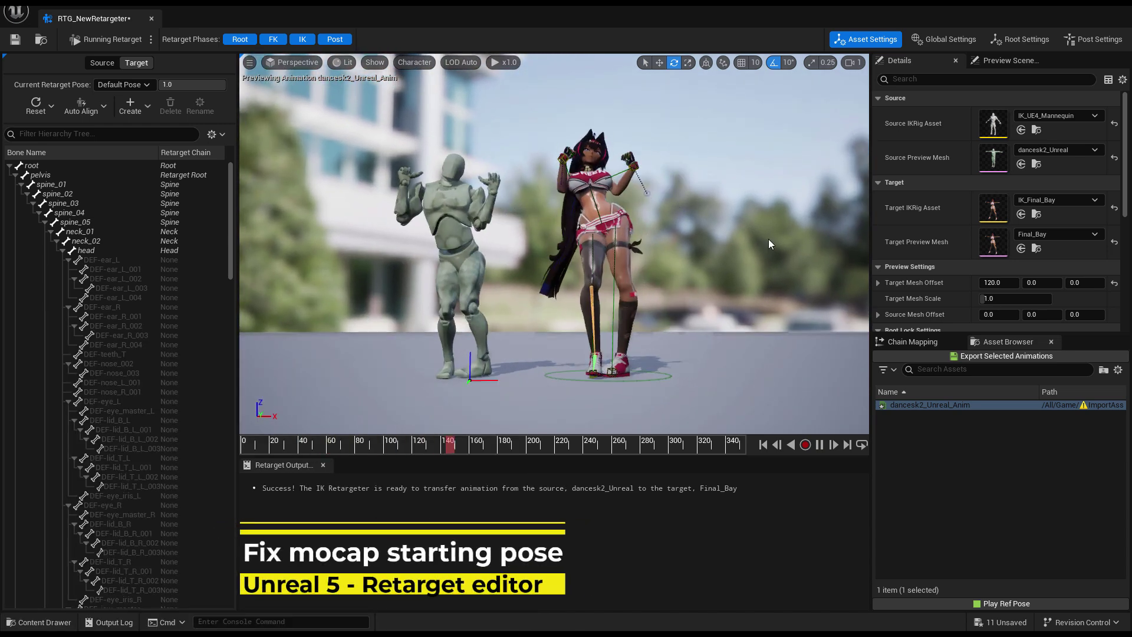
{"action": "left_click", "coordinate": [819, 444]}
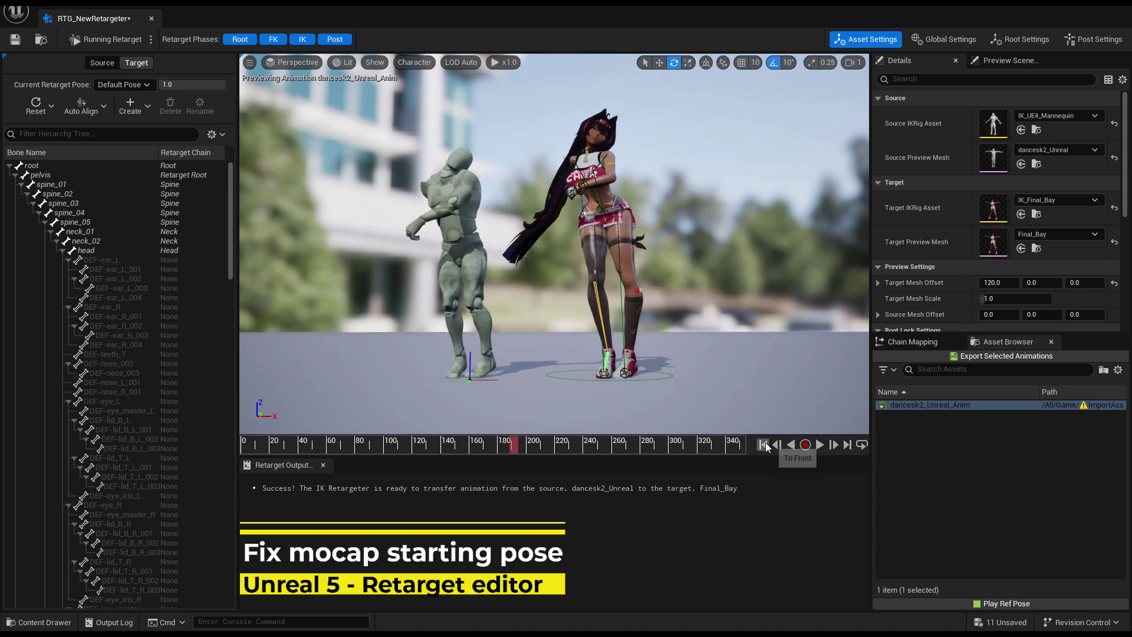
{"action": "left_click", "coordinate": [765, 446]}
{"action": "left_click_drag", "start_coordinate": [723, 286], "coordinate": [744, 327], "text": "alt"}
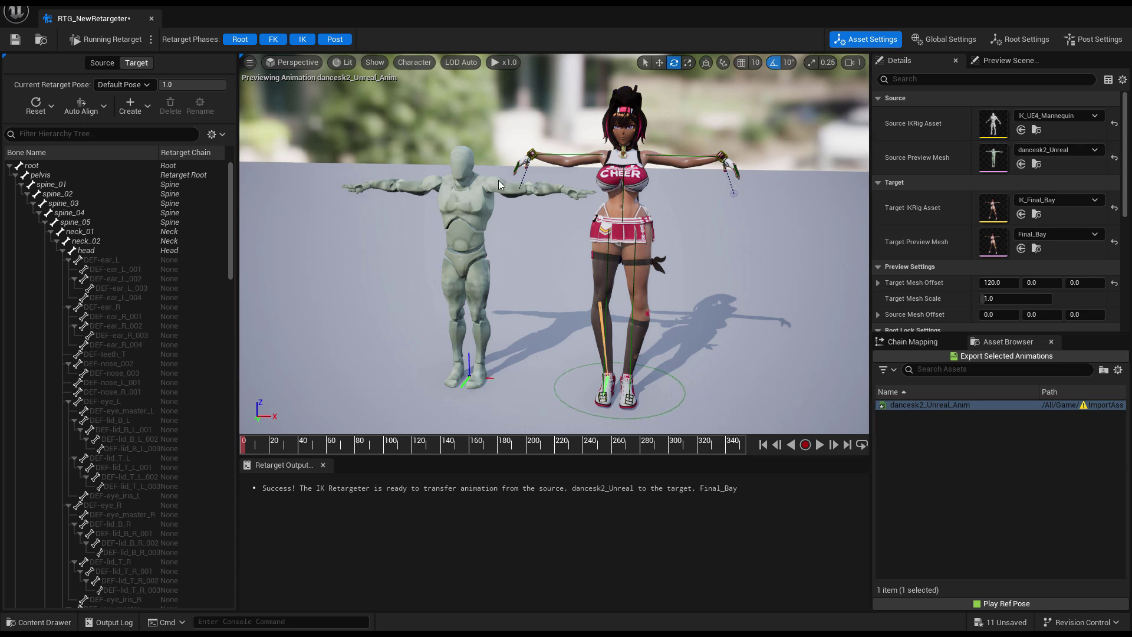
- Start editing the target's retarget pose and auto-align the cheerleader's bones to the source mannequin's T-pose
{"action": "left_click", "coordinate": [104, 37]}
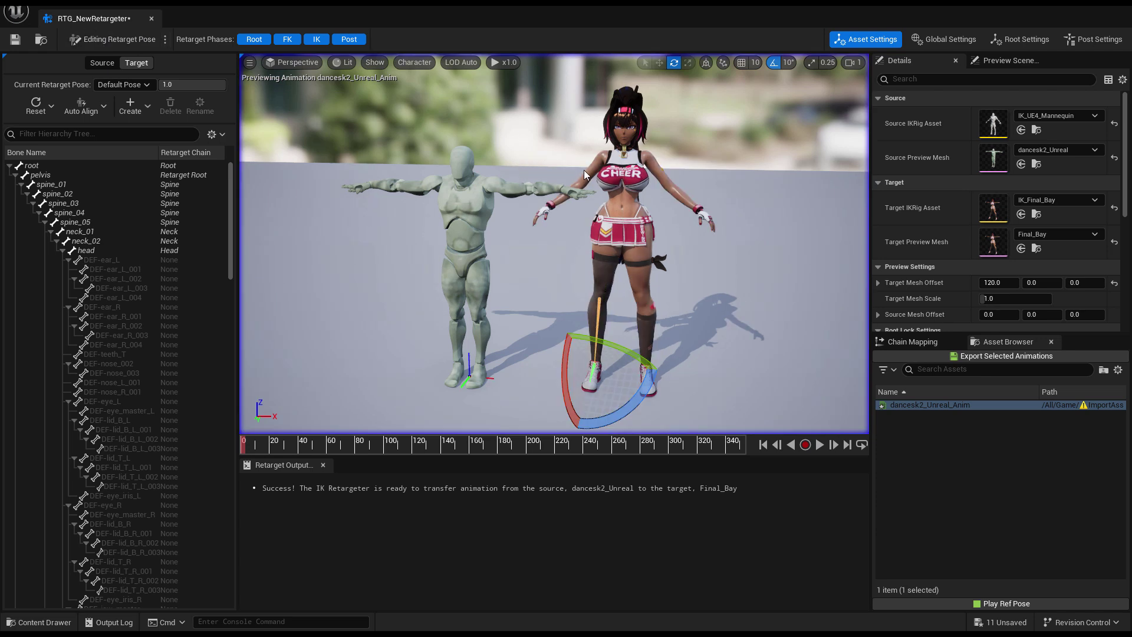
{"action": "left_click", "coordinate": [100, 104]}
{"action": "left_click", "coordinate": [107, 127]}
{"action": "left_click_drag", "start_coordinate": [651, 224], "coordinate": [666, 246], "text": "alt"}
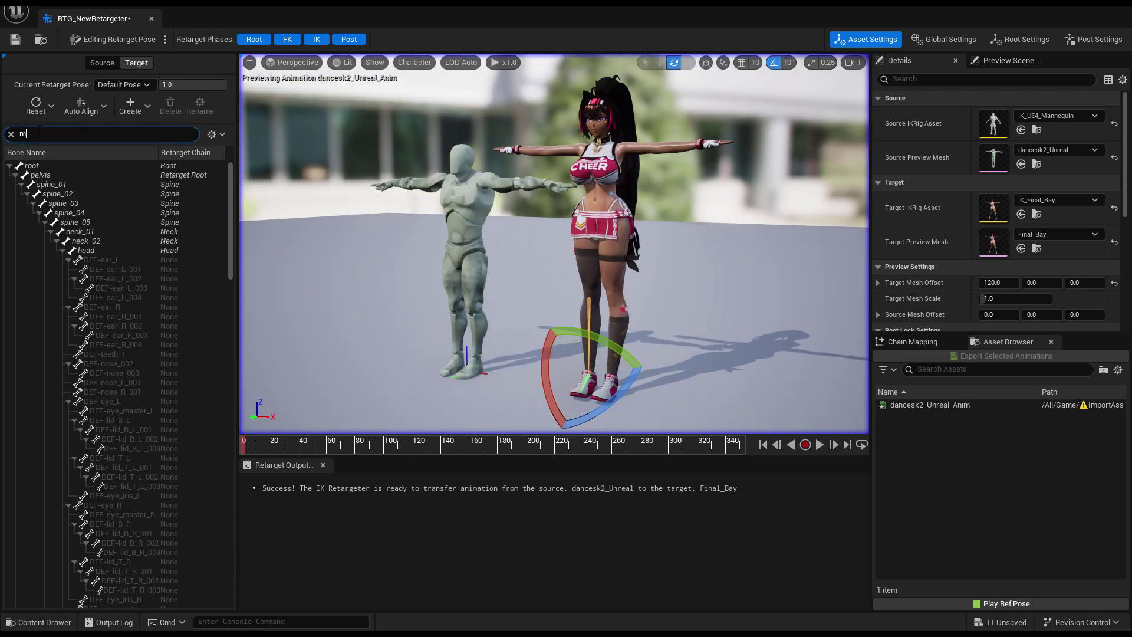
- Filter the target bones by "foot" and rotate the foot_r bone to level the right shoe
{"action": "type", "text": "foot"}
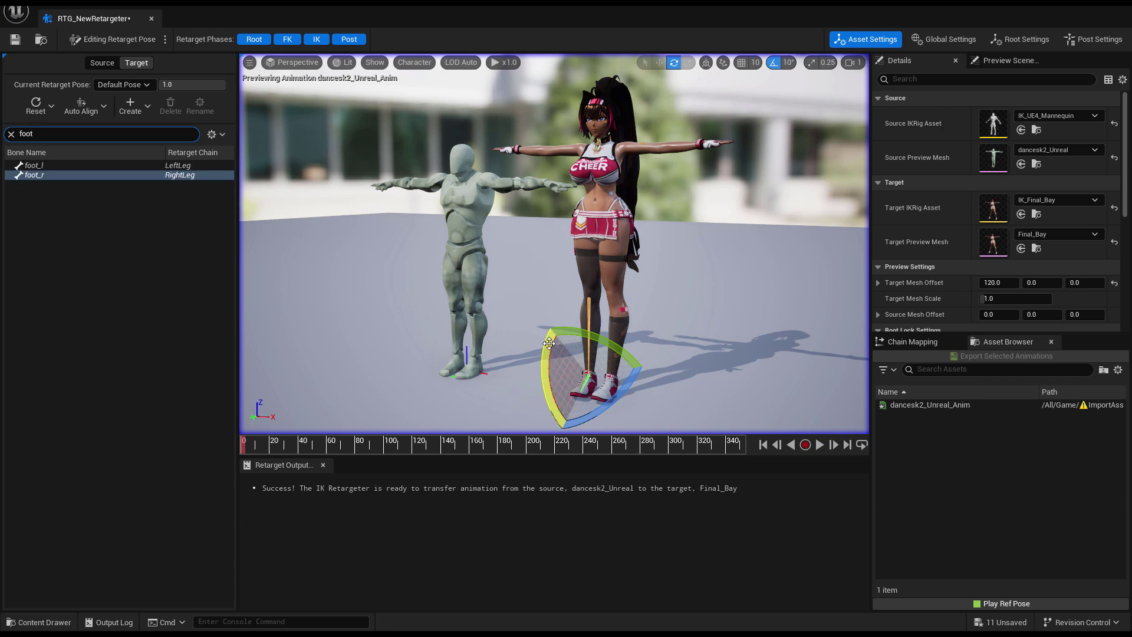
{"action": "left_click_drag", "start_coordinate": [546, 346], "coordinate": [546, 347]}
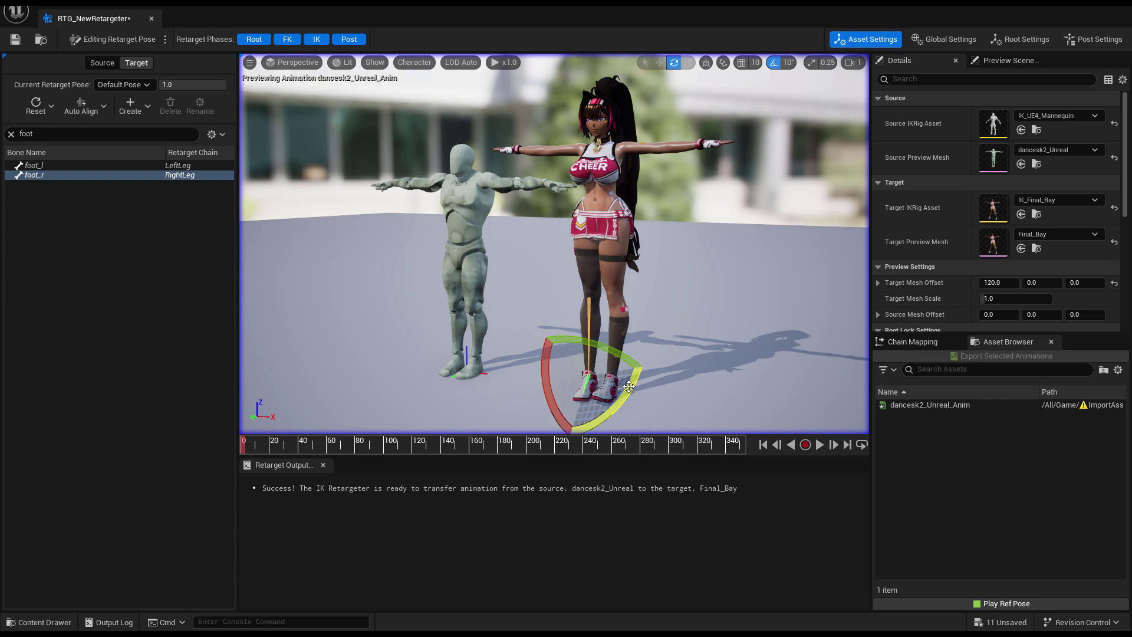
{"action": "left_click_drag", "start_coordinate": [625, 388], "coordinate": [583, 362]}
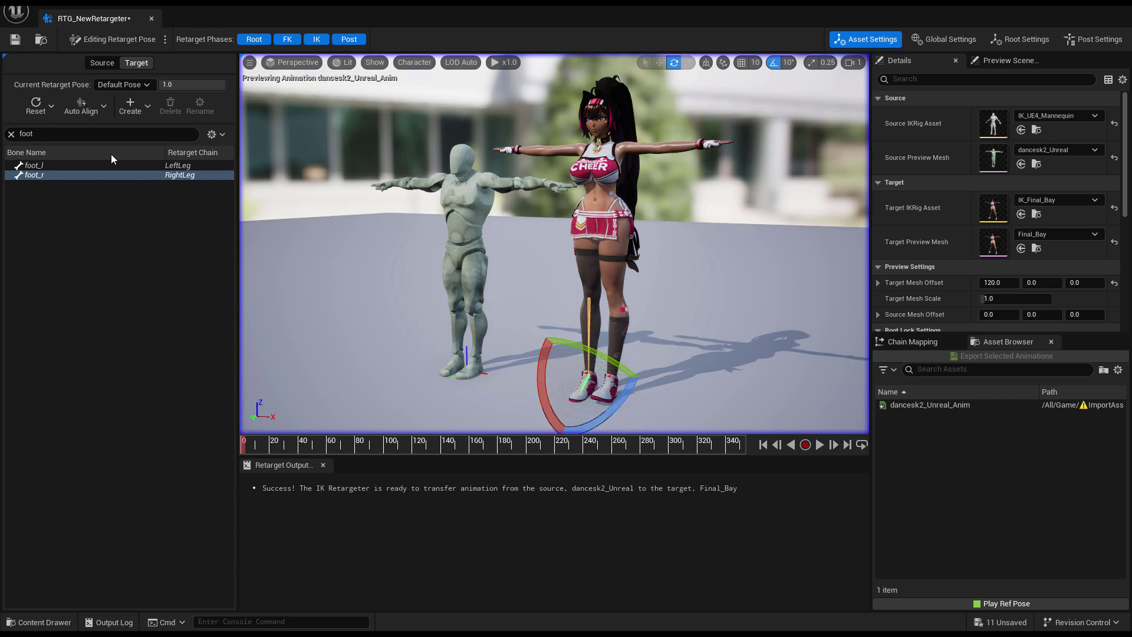
- Rotate the foot_l bone about its axes to level the left shoe with the right one
{"action": "left_click", "coordinate": [49, 165]}
{"action": "left_click_drag", "start_coordinate": [677, 389], "coordinate": [640, 372], "text": "alt"}
{"action": "left_click_drag", "start_coordinate": [619, 411], "coordinate": [600, 421]}
{"action": "left_click_drag", "start_coordinate": [559, 377], "coordinate": [556, 391]}
{"action": "left_click_drag", "start_coordinate": [565, 346], "coordinate": [565, 347]}
- Examine the options for creating retarget poses and compare both characters' aligned T-poses from several angles
{"action": "left_click", "coordinate": [148, 105]}
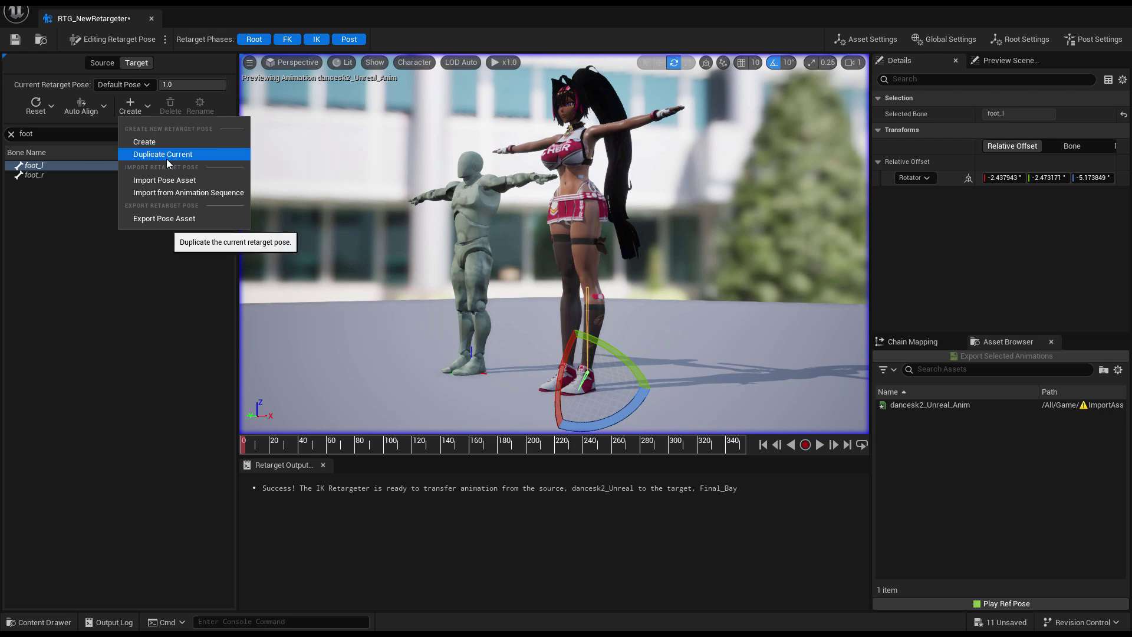
{"action": "left_click", "coordinate": [643, 38]}
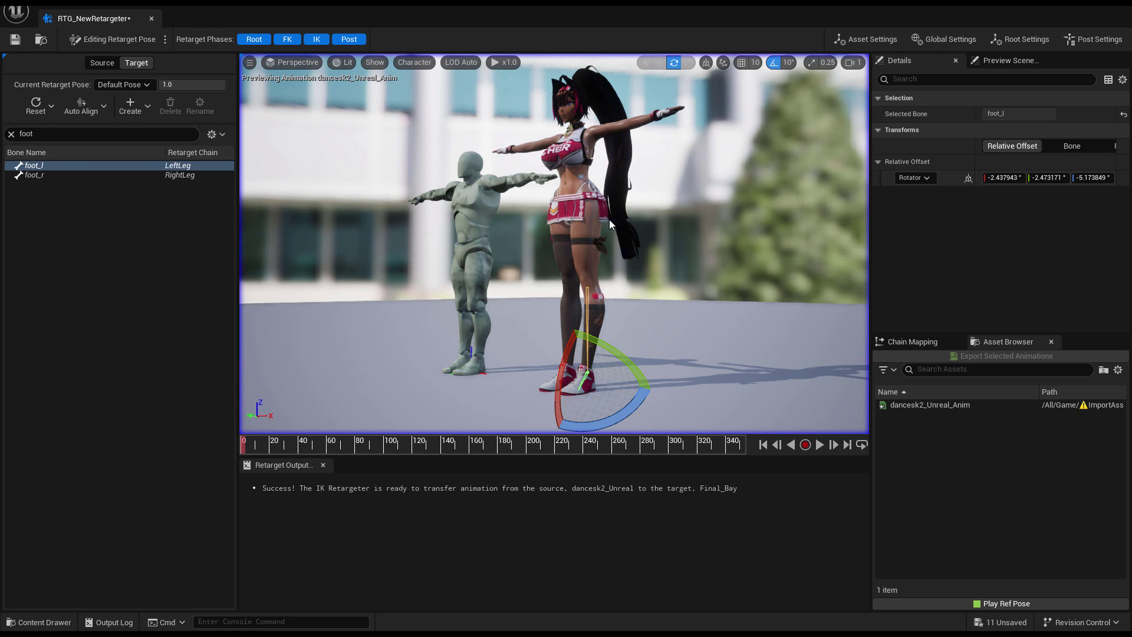
{"action": "left_click_drag", "start_coordinate": [610, 226], "coordinate": [521, 277], "text": "alt"}
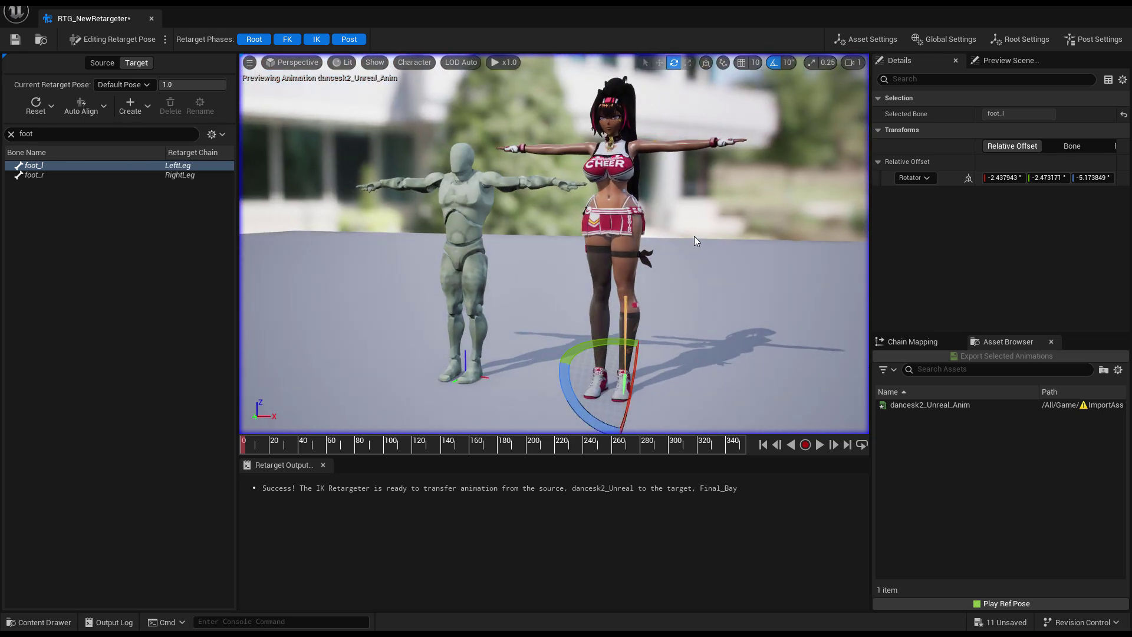
{"action": "left_click_drag", "start_coordinate": [696, 235], "coordinate": [704, 165], "text": "alt"}
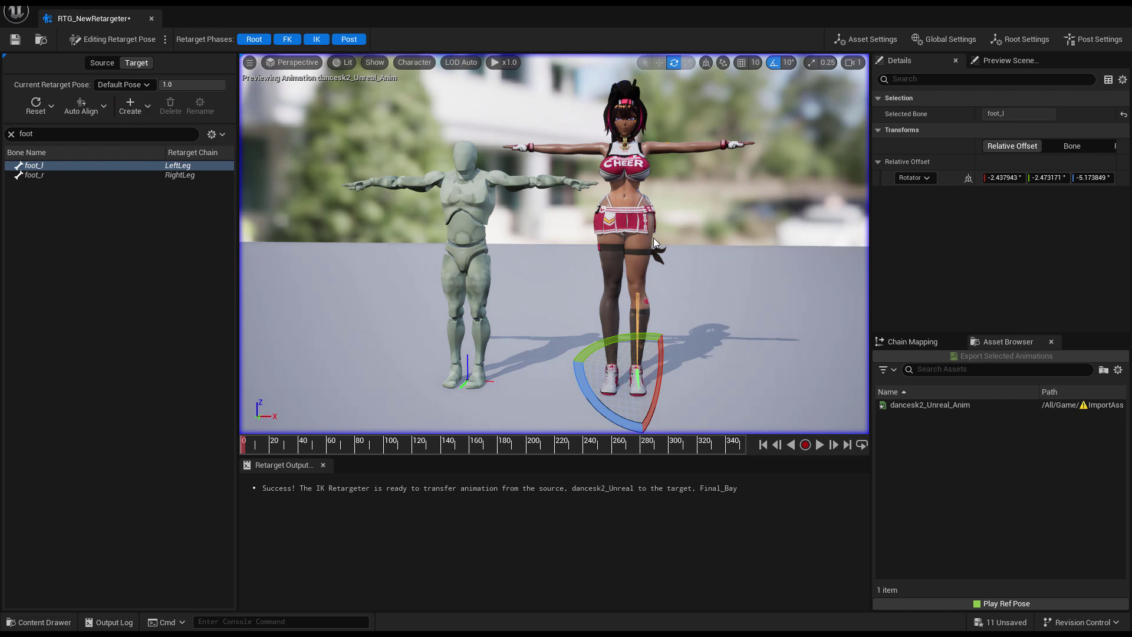
{"action": "left_click_drag", "start_coordinate": [691, 242], "coordinate": [625, 262], "text": "alt"}
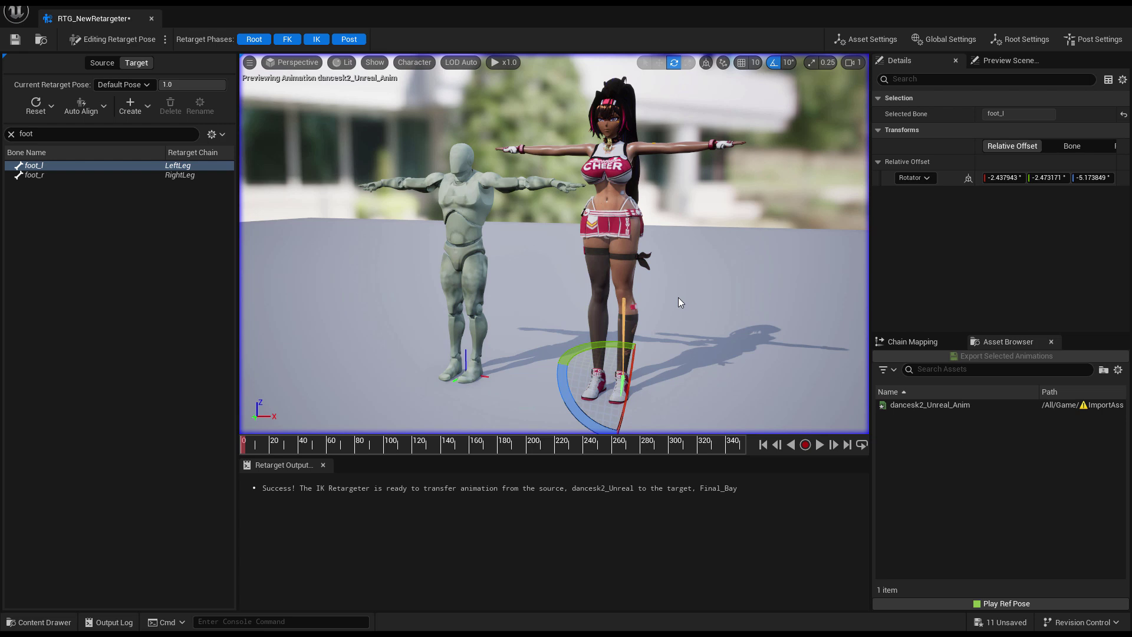
{"action": "left_click_drag", "start_coordinate": [678, 298], "coordinate": [637, 292], "text": "alt"}
{"action": "left_click_drag", "start_coordinate": [319, 265], "coordinate": [389, 265], "text": "alt"}
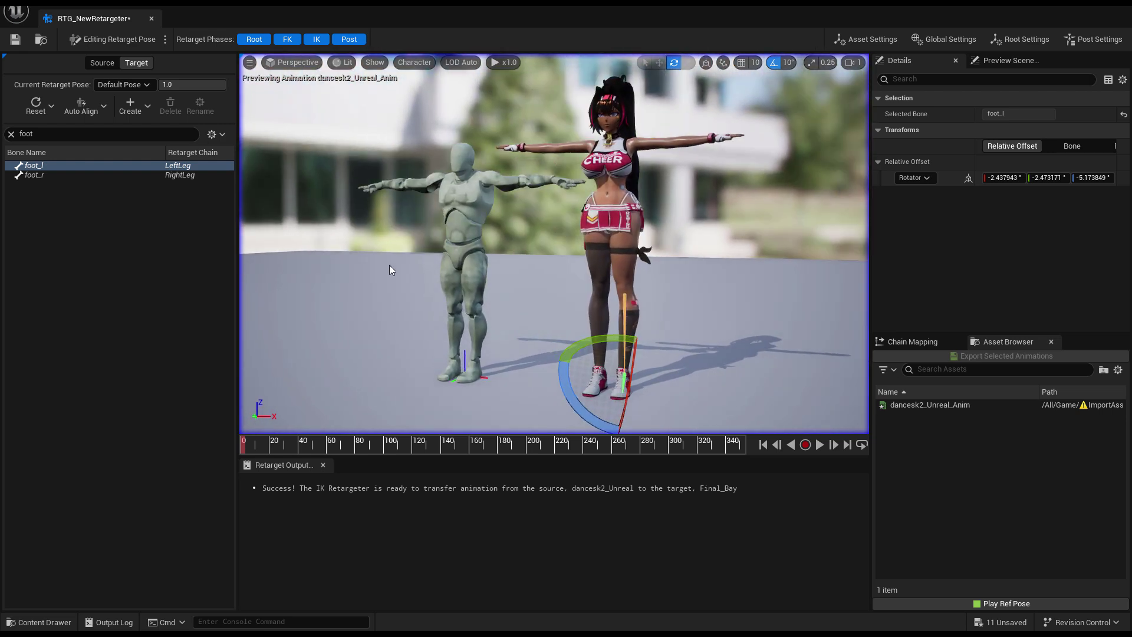
- Return to running the retarget and check the dance animation on both characters with the corrected pose
{"action": "left_click", "coordinate": [94, 40]}
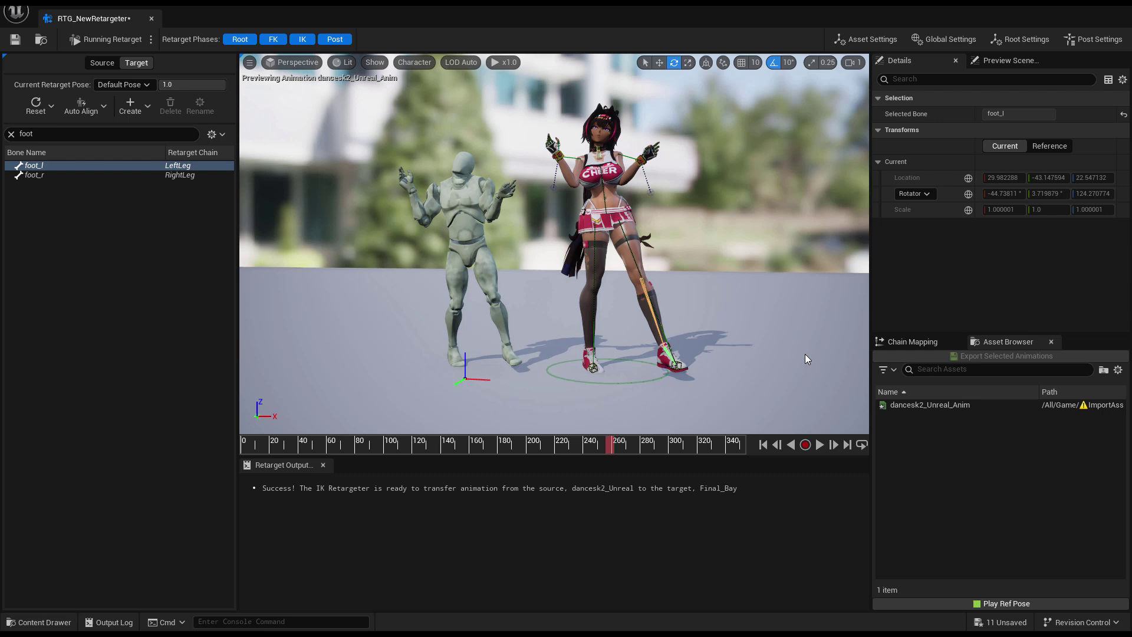
{"action": "left_click_drag", "start_coordinate": [805, 353], "coordinate": [765, 419], "text": "alt"}
- Switch to Blender and clear the rotation and location of all pose bones in the Rigify ControlRig
{"action": "key", "text": "super"}
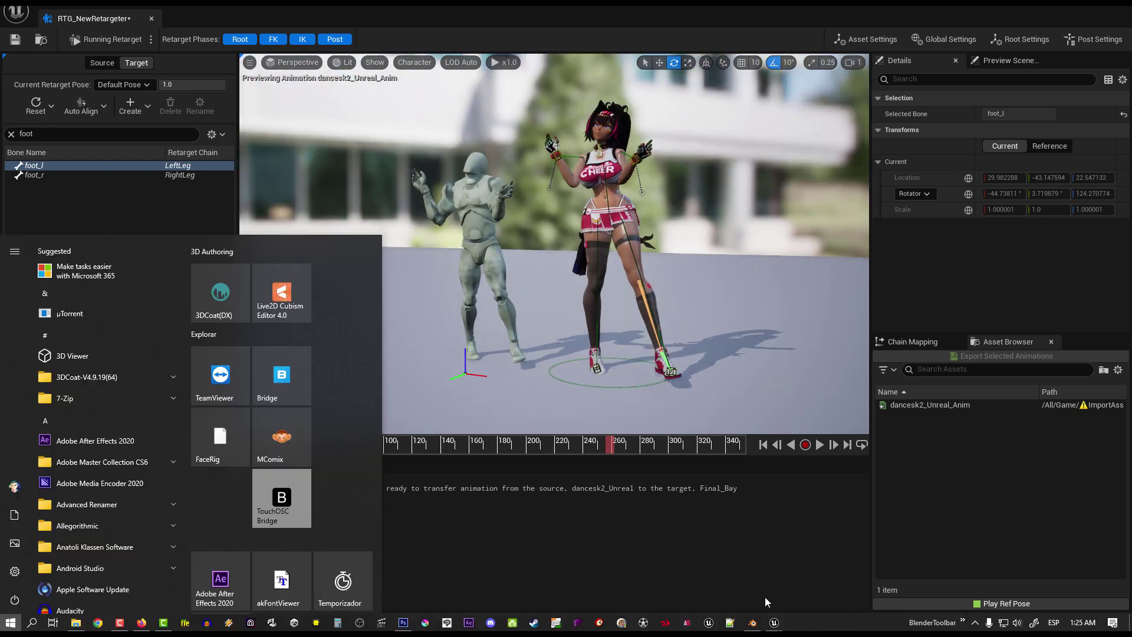
{"action": "left_click", "coordinate": [752, 622]}
{"action": "middle_click_drag", "start_coordinate": [331, 178], "coordinate": [377, 266]}
{"action": "left_click", "coordinate": [344, 461]}
{"action": "key", "text": "a"}
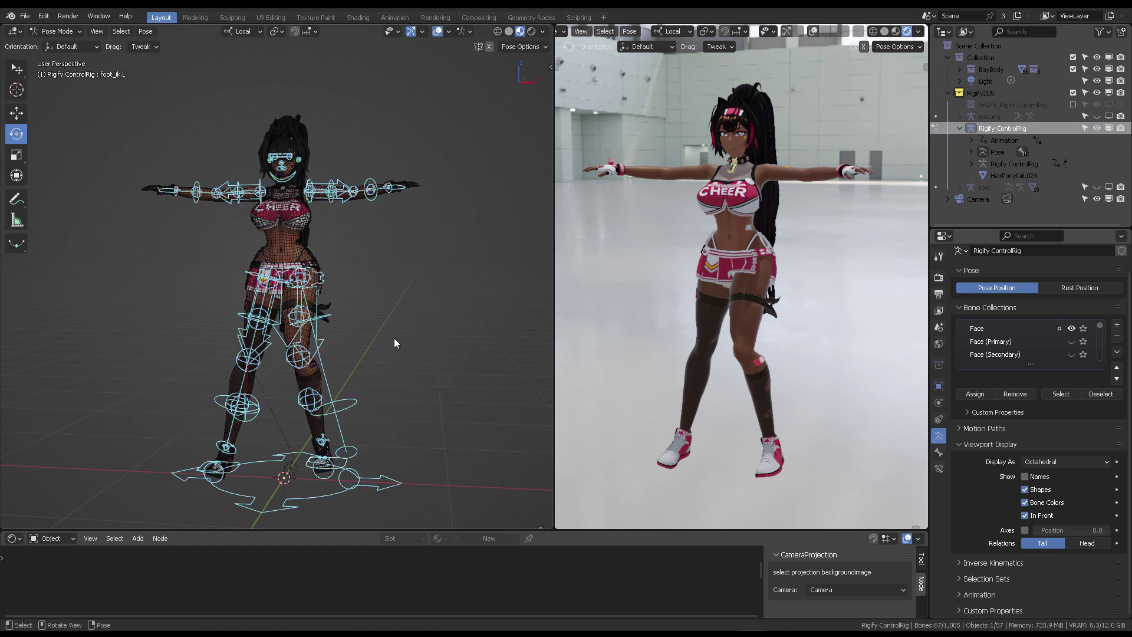
{"action": "key", "text": "shift+e"}
{"action": "key", "text": "alt+r"}
{"action": "key", "text": "alt+g"}
{"action": "left_click", "coordinate": [446, 199]}
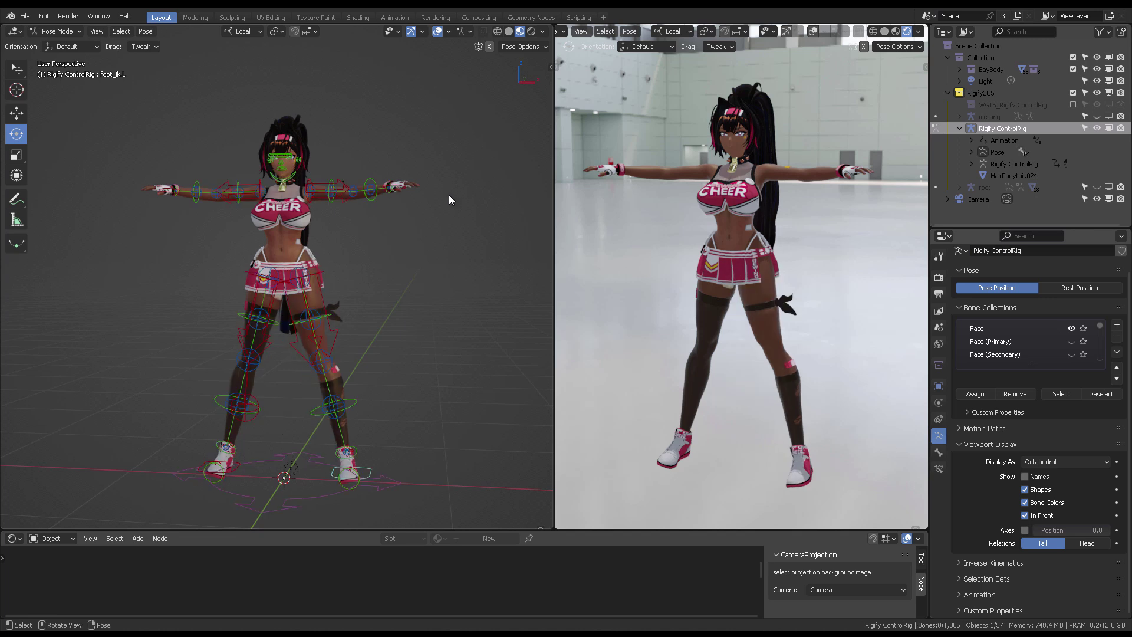
- Leave Pose Mode for Object Mode and select the cheerleader's Body mesh instead of the control rig
{"action": "key", "text": "ctrl+Tab"}
{"action": "left_click", "coordinate": [339, 205]}
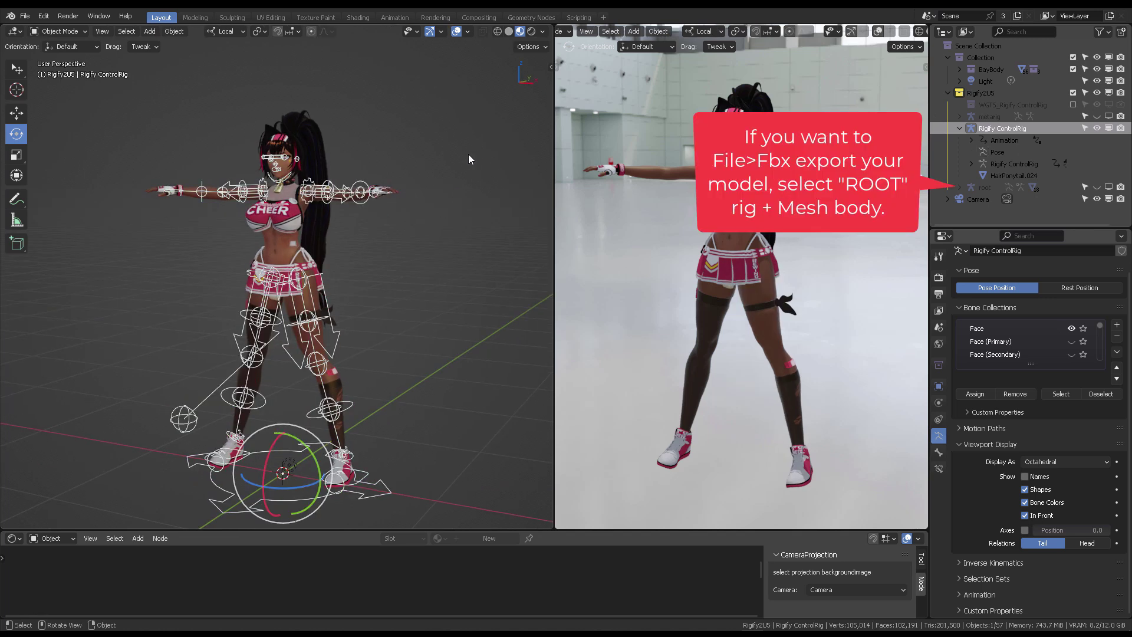
{"action": "left_click", "coordinate": [468, 156]}
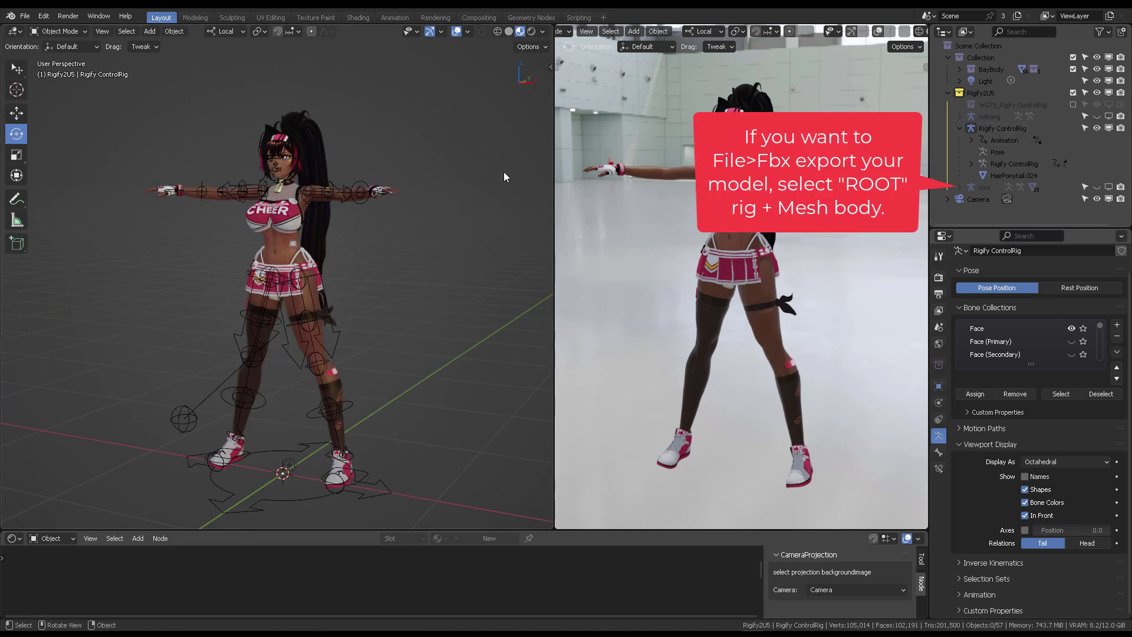
{"action": "middle_click_drag", "start_coordinate": [510, 172], "coordinate": [337, 250]}
{"action": "left_click", "coordinate": [284, 250]}
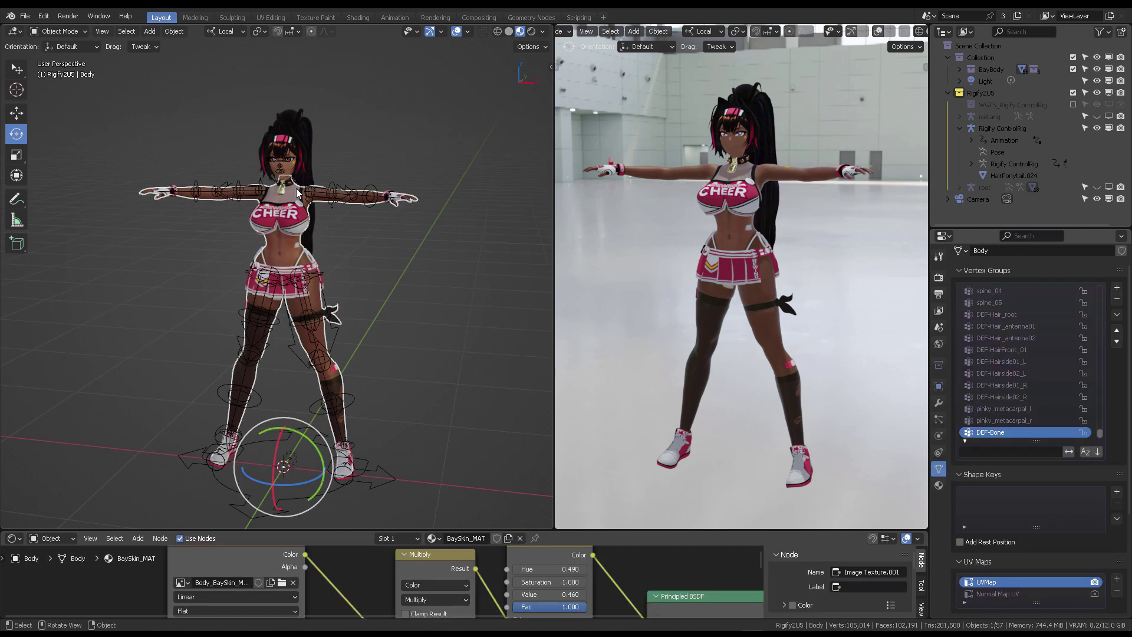
{"action": "middle_click_drag", "start_coordinate": [291, 197], "coordinate": [434, 245]}
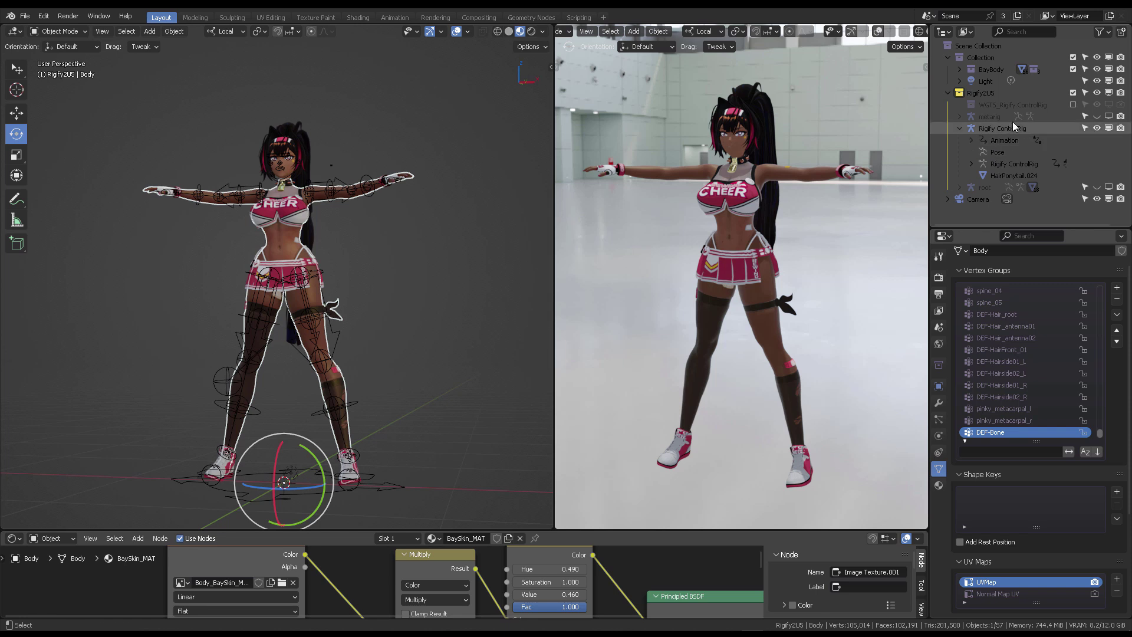
- Unhide the root armature, hide the Rigify ControlRig in the viewport, and clear the selection
{"action": "left_click", "coordinate": [981, 189]}
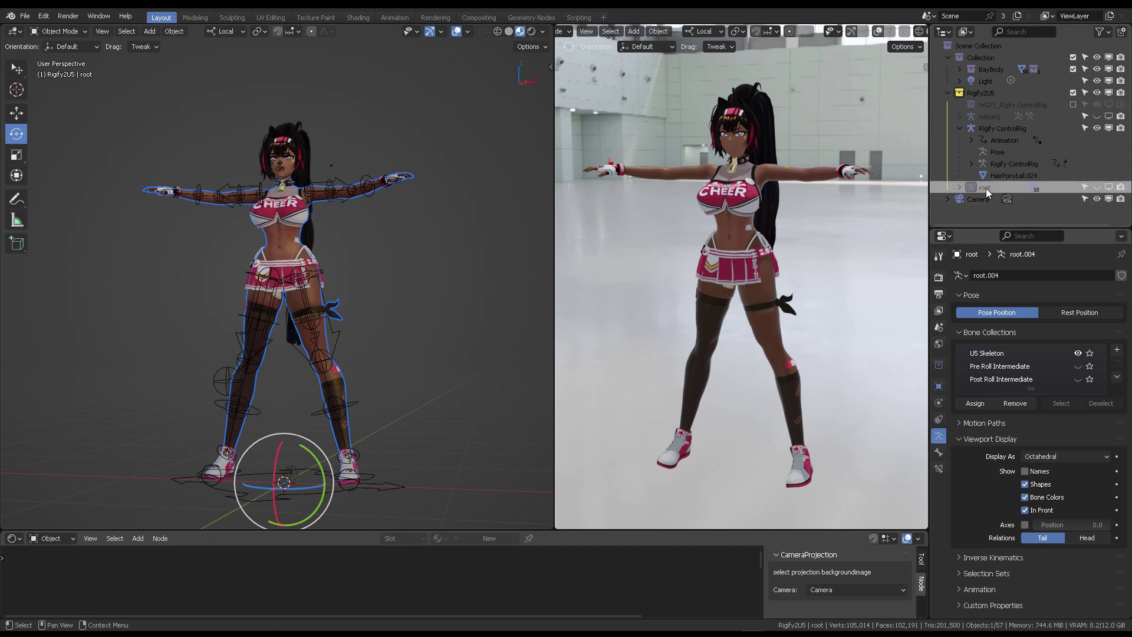
{"action": "left_click", "coordinate": [1097, 187]}
{"action": "left_click", "coordinate": [1096, 128]}
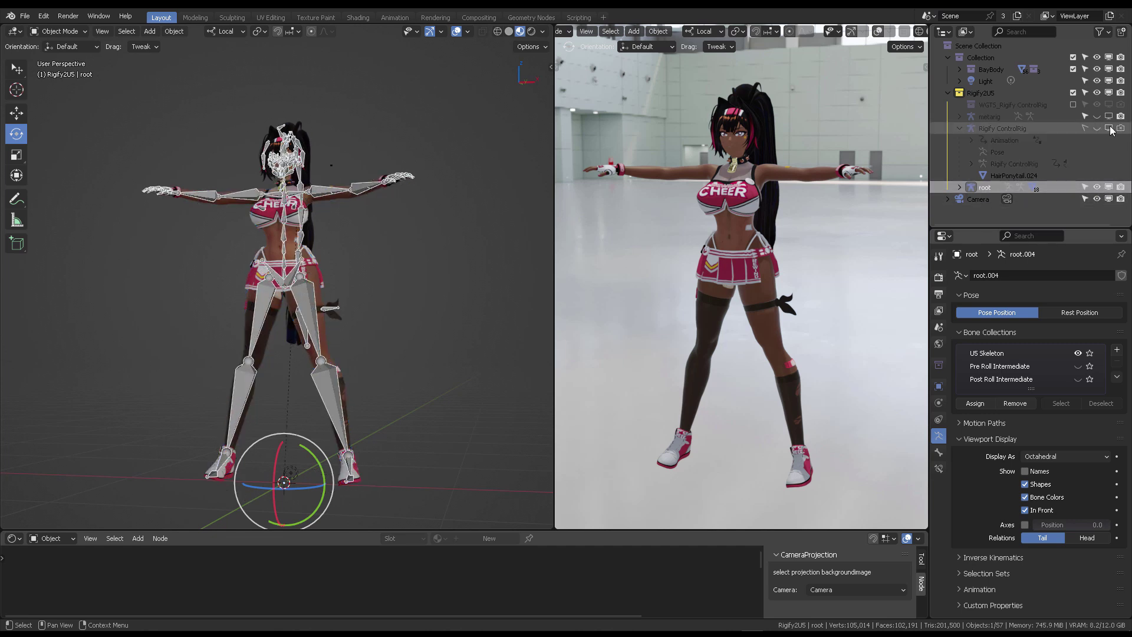
{"action": "left_click", "coordinate": [309, 300]}
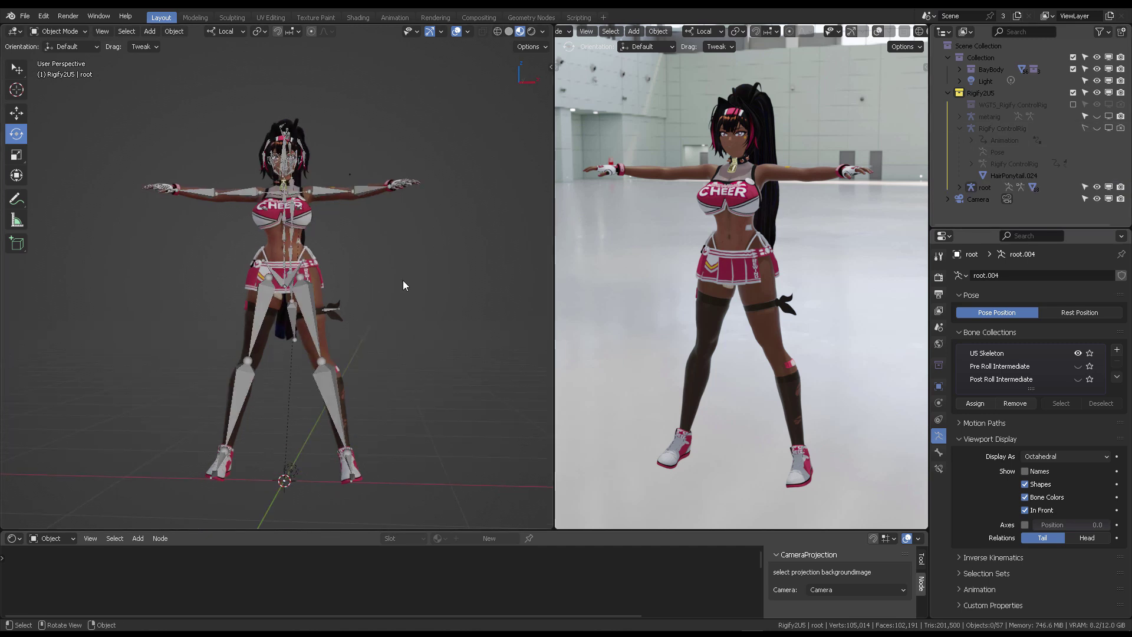
- Try selecting the ponytail mesh, clear that selection, and select the cheerleader's Body mesh together with the root armature
{"action": "left_click", "coordinate": [372, 193]}
{"action": "middle_click_drag", "start_coordinate": [372, 192], "coordinate": [257, 125]}
{"action": "left_click", "coordinate": [225, 100], "text": "shift"}
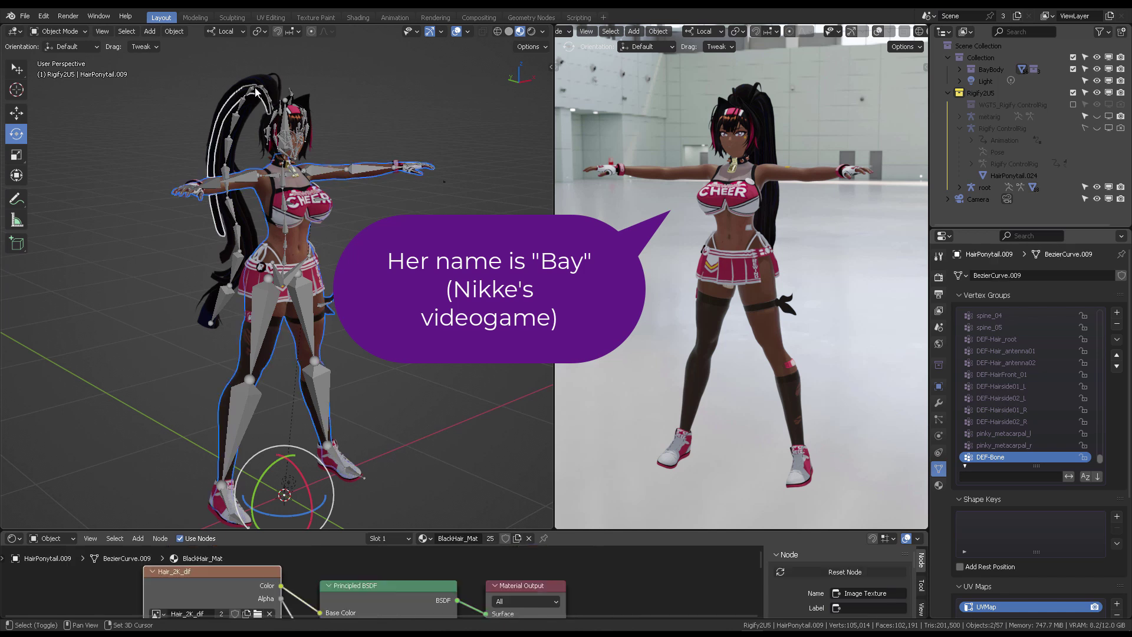
{"action": "left_click", "coordinate": [293, 65]}
{"action": "middle_click_drag", "start_coordinate": [398, 90], "coordinate": [320, 162]}
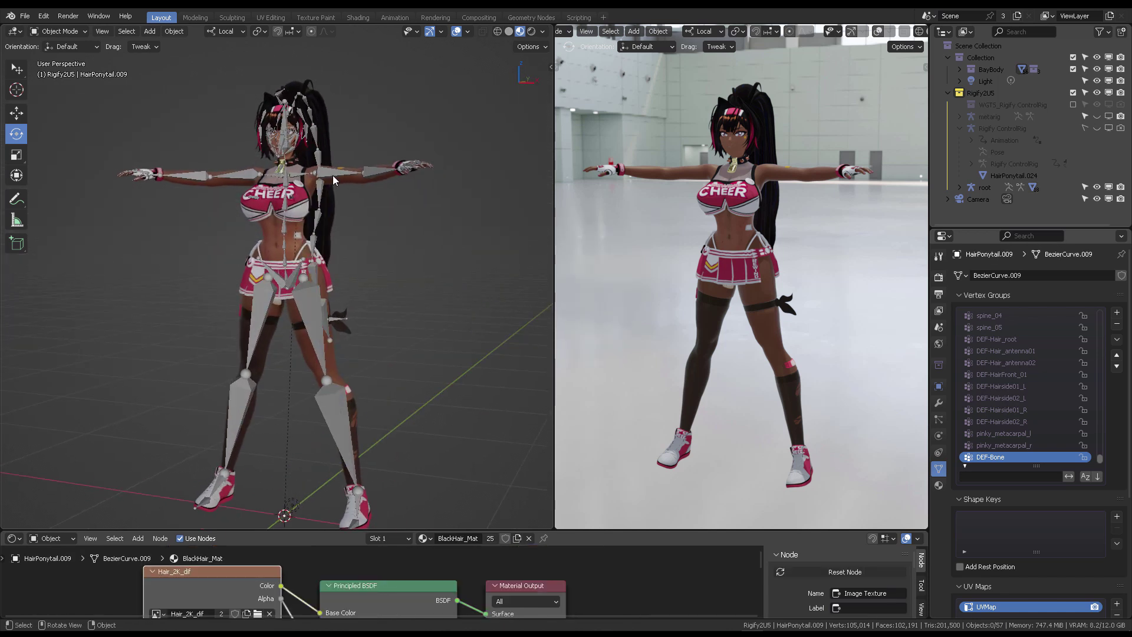
{"action": "left_click", "coordinate": [340, 178]}
{"action": "left_click", "coordinate": [339, 176], "text": "shift"}
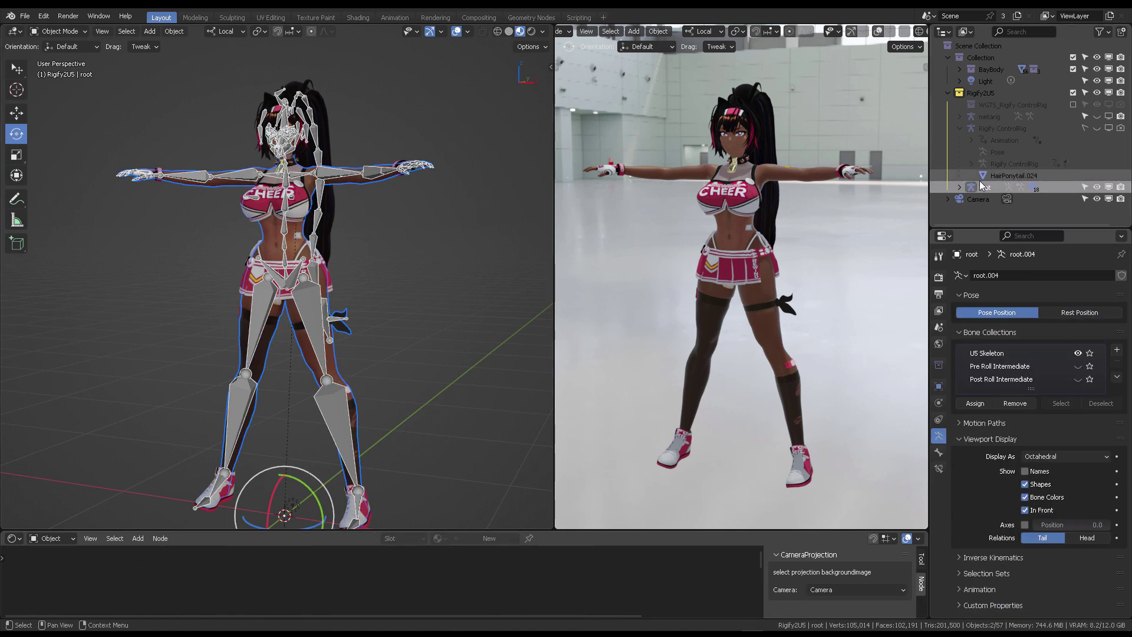
- Start an FBX export and browse to the FINAL addon folder inside FBX_Export
{"action": "left_click", "coordinate": [25, 18]}
{"action": "mouse_move", "coordinate": [48, 196]}
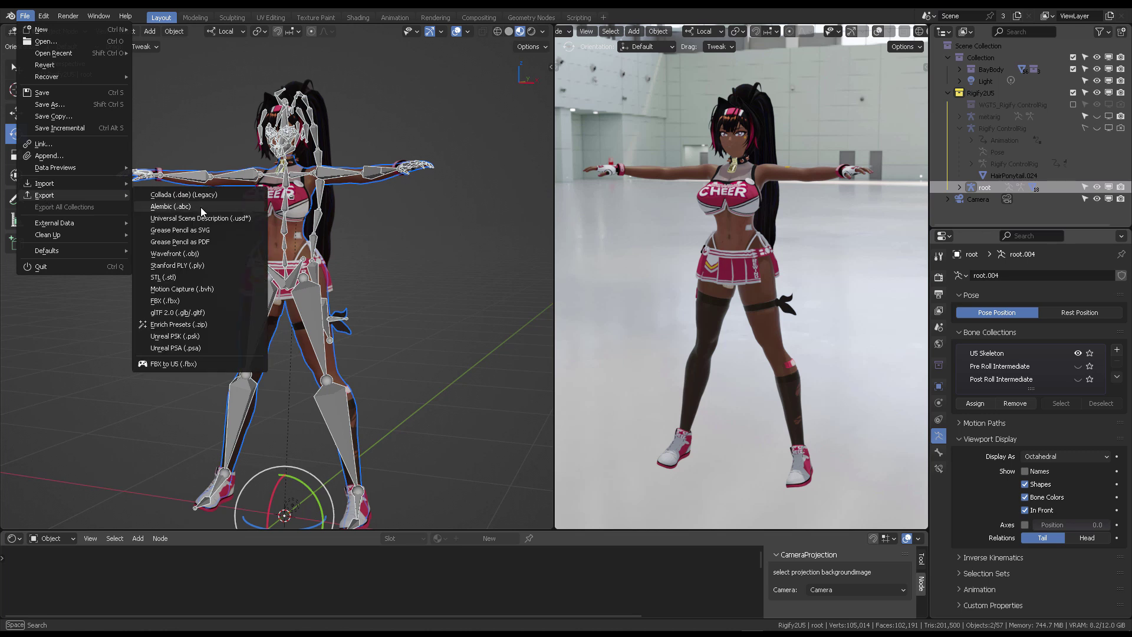
{"action": "left_click", "coordinate": [191, 303]}
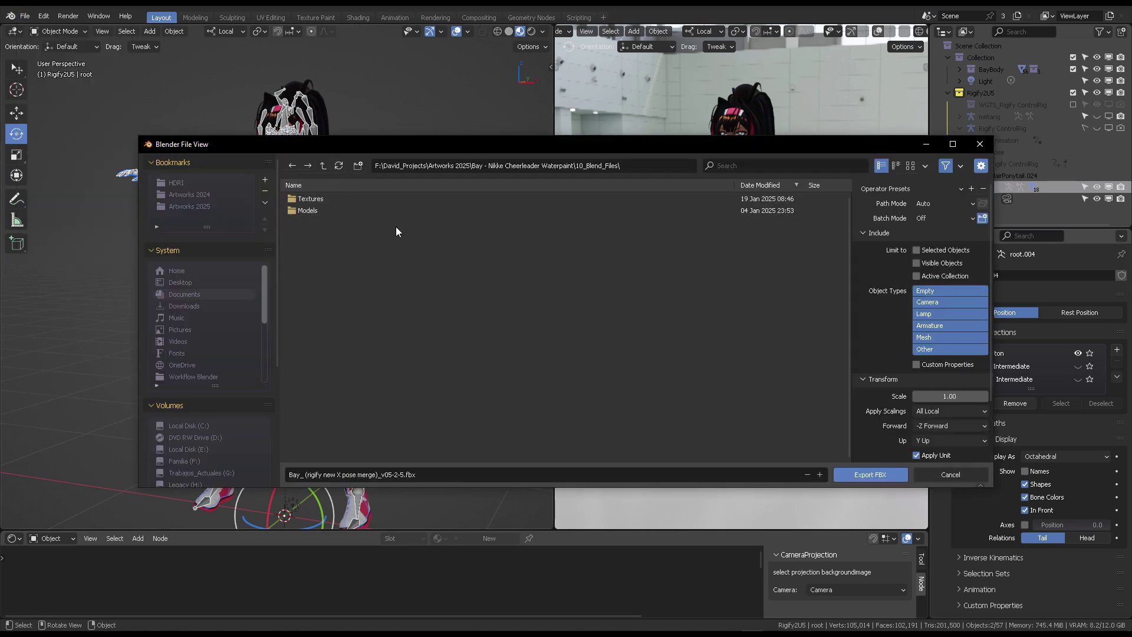
{"action": "left_click", "coordinate": [323, 166]}
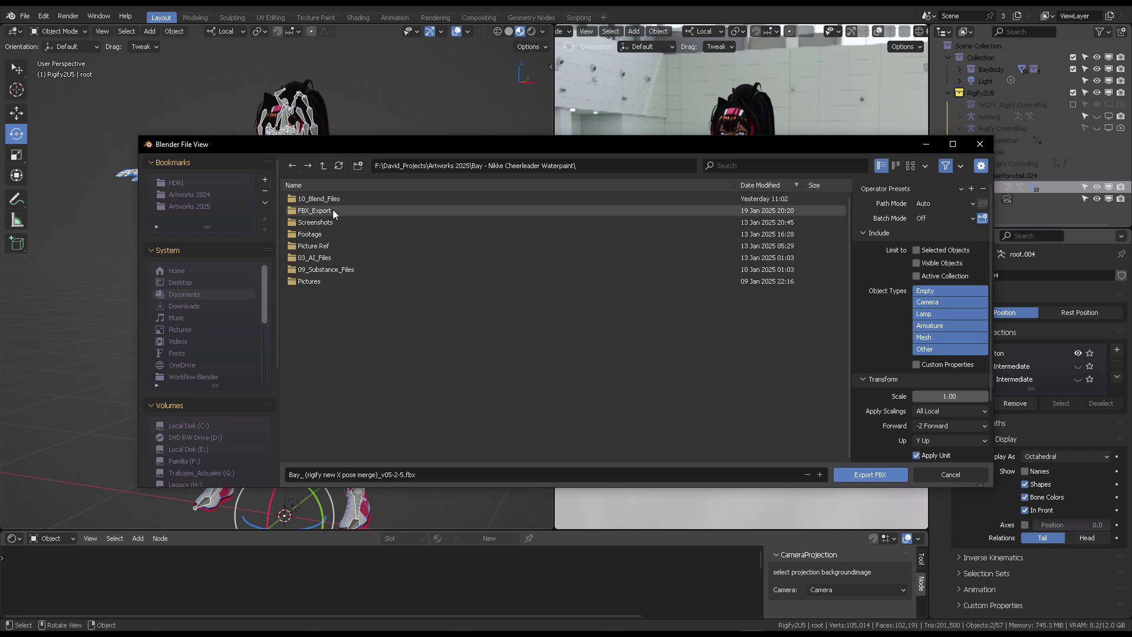
{"action": "double_click", "coordinate": [324, 208]}
{"action": "double_click", "coordinate": [318, 210]}
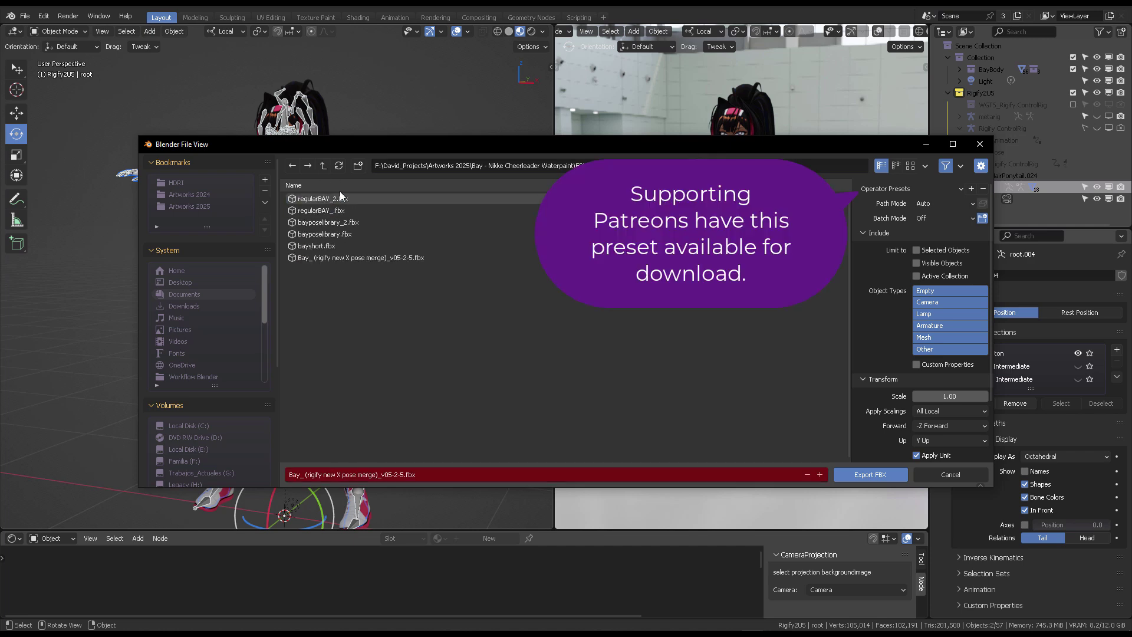
- Apply the Unreal5 4 Export operator preset, review its include and transform settings, and cancel the FBX export
{"action": "left_click", "coordinate": [925, 185]}
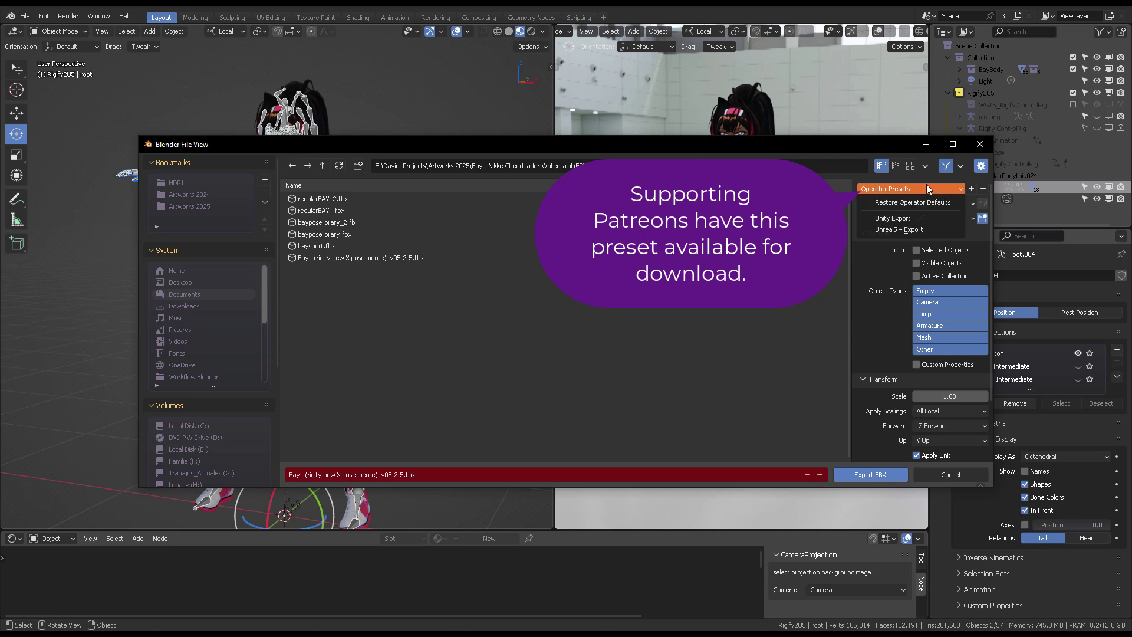
{"action": "left_click", "coordinate": [928, 229]}
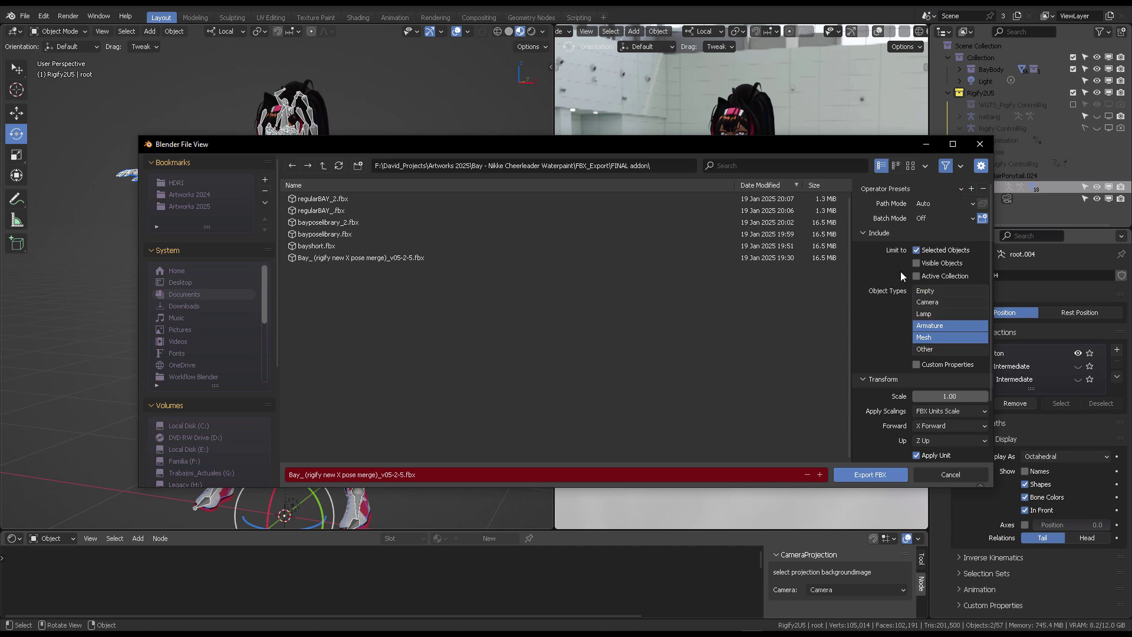
{"action": "scroll", "coordinate": [878, 304], "scroll_direction": "down", "scroll_amount": 3}
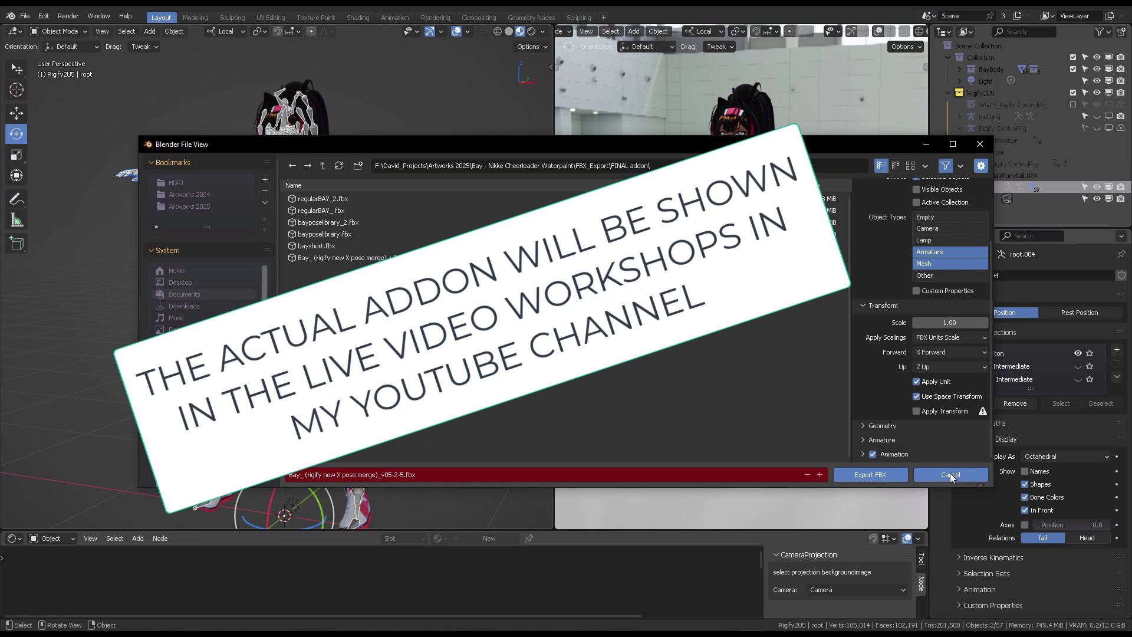
{"action": "left_click", "coordinate": [950, 473]}
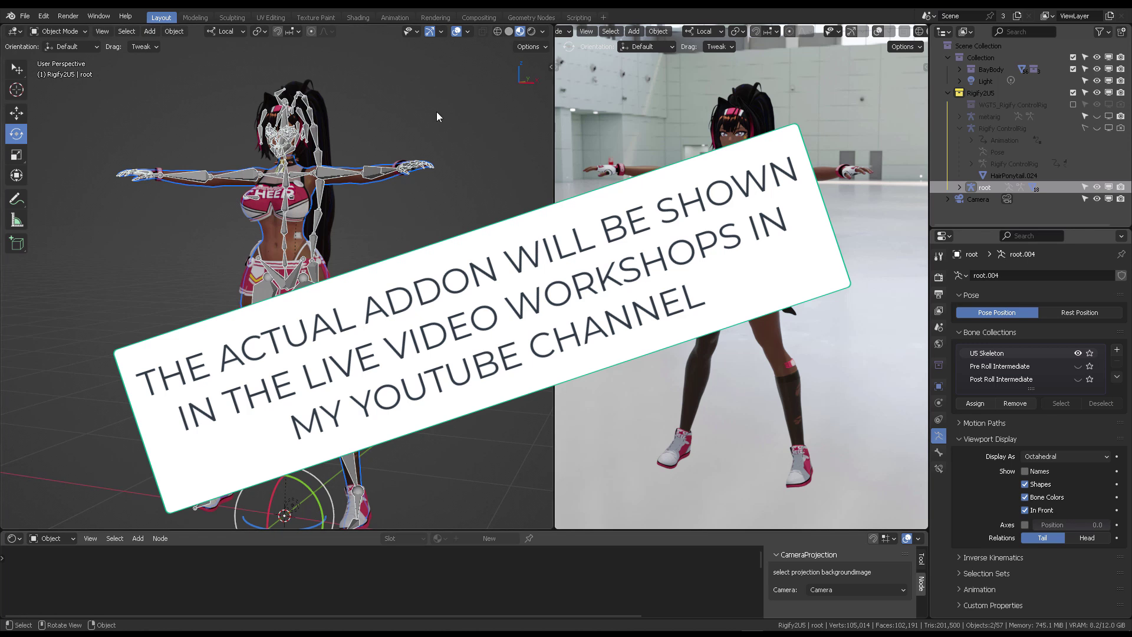
- Hide the root armature, show the Rigify ControlRig in the viewport, and deselect everything
{"action": "left_click", "coordinate": [1096, 187]}
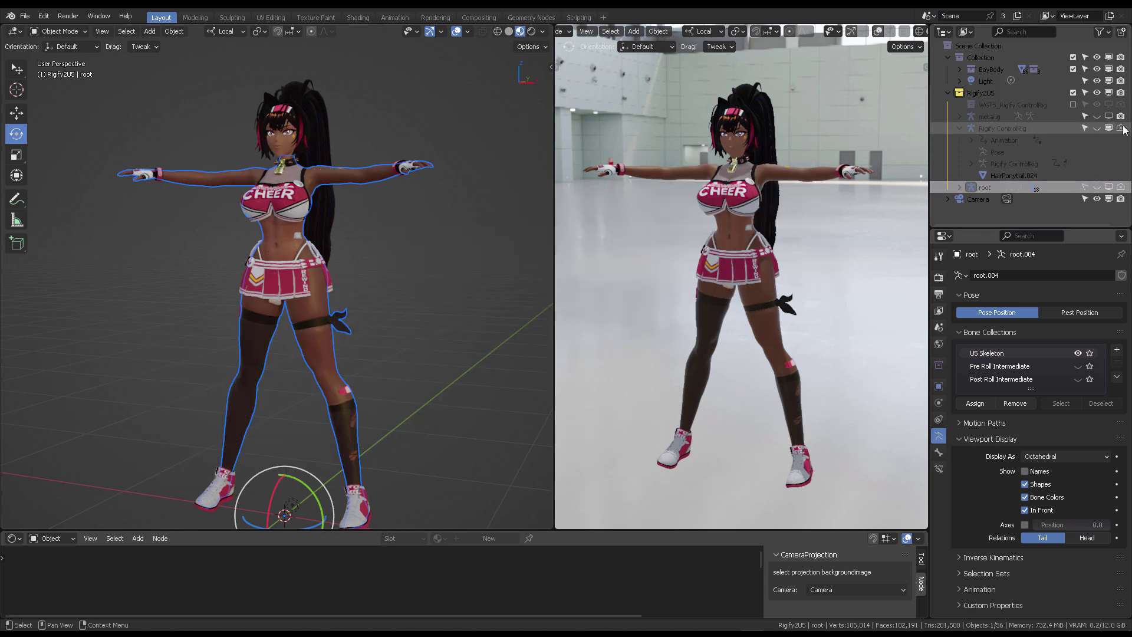
{"action": "left_click", "coordinate": [1100, 126]}
{"action": "left_click", "coordinate": [471, 105]}
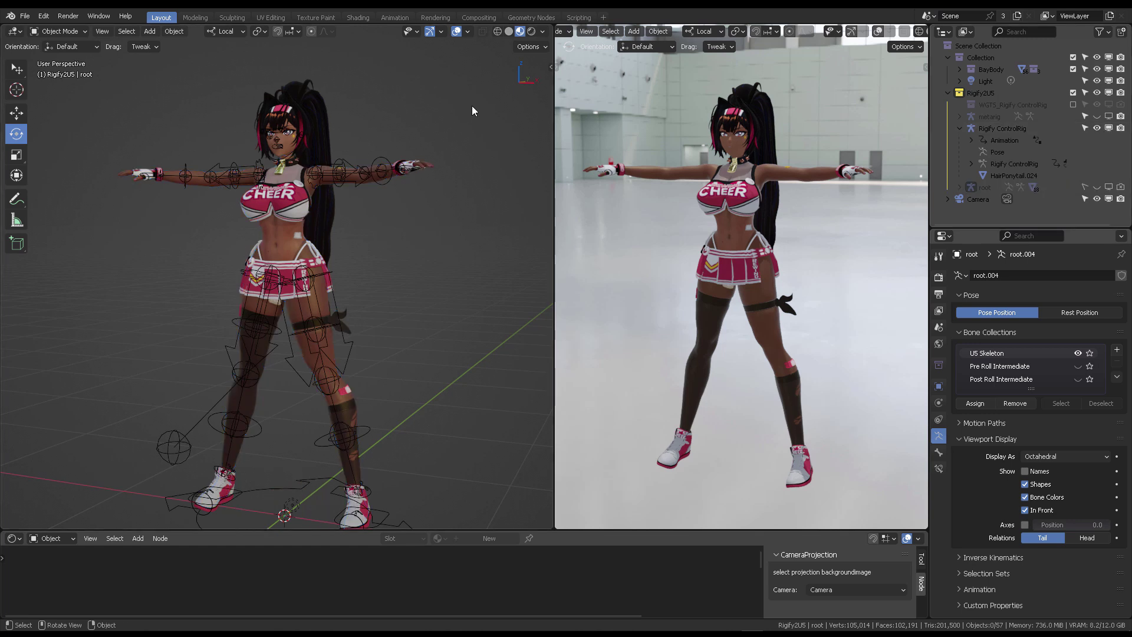
- Display the RIG2U5 add-on tools in the sidebar and examine them alongside the selected Rigify ControlRig
{"action": "key", "text": "n"}
{"action": "left_click", "coordinate": [546, 352]}
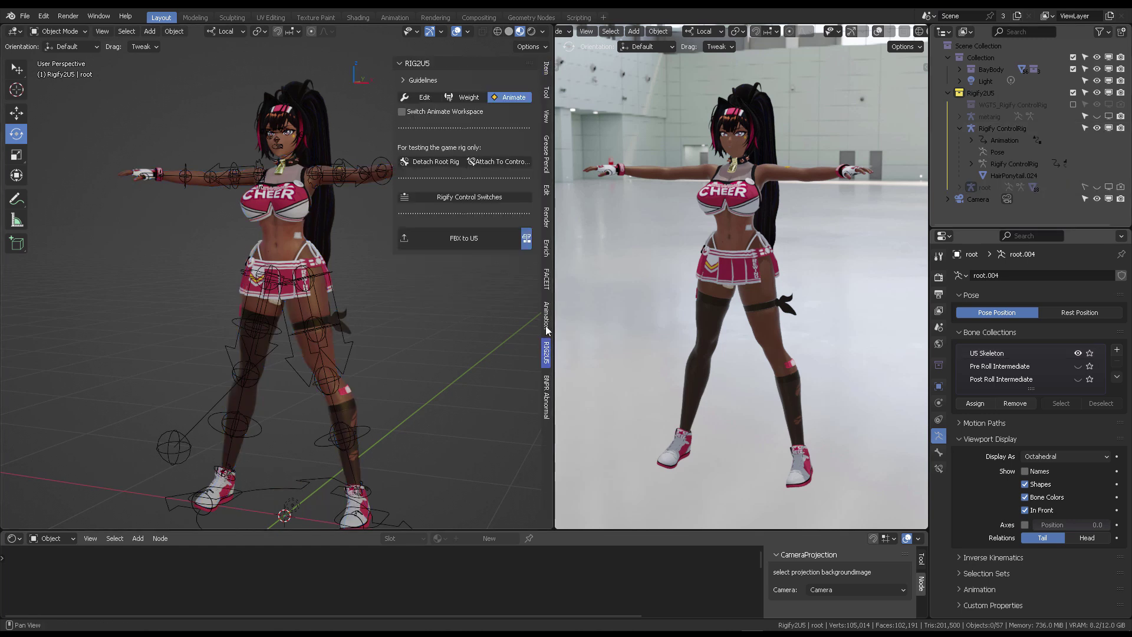
{"action": "middle_click_drag", "start_coordinate": [316, 185], "coordinate": [317, 143], "text": "shift"}
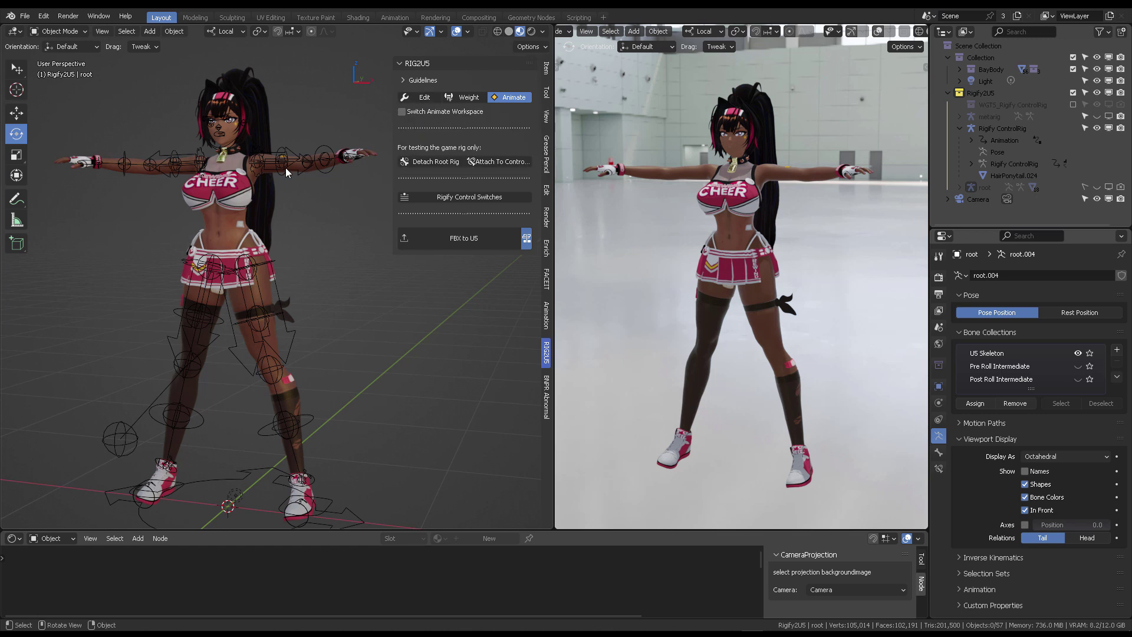
{"action": "left_click", "coordinate": [320, 156]}
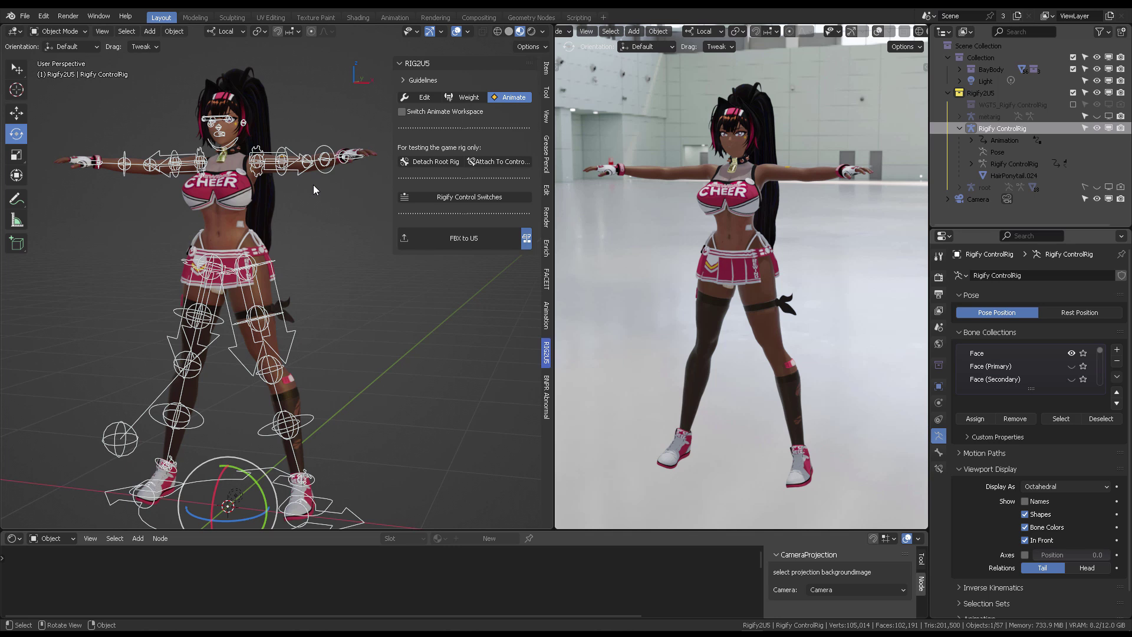
{"action": "middle_click_drag", "start_coordinate": [313, 185], "coordinate": [331, 243]}
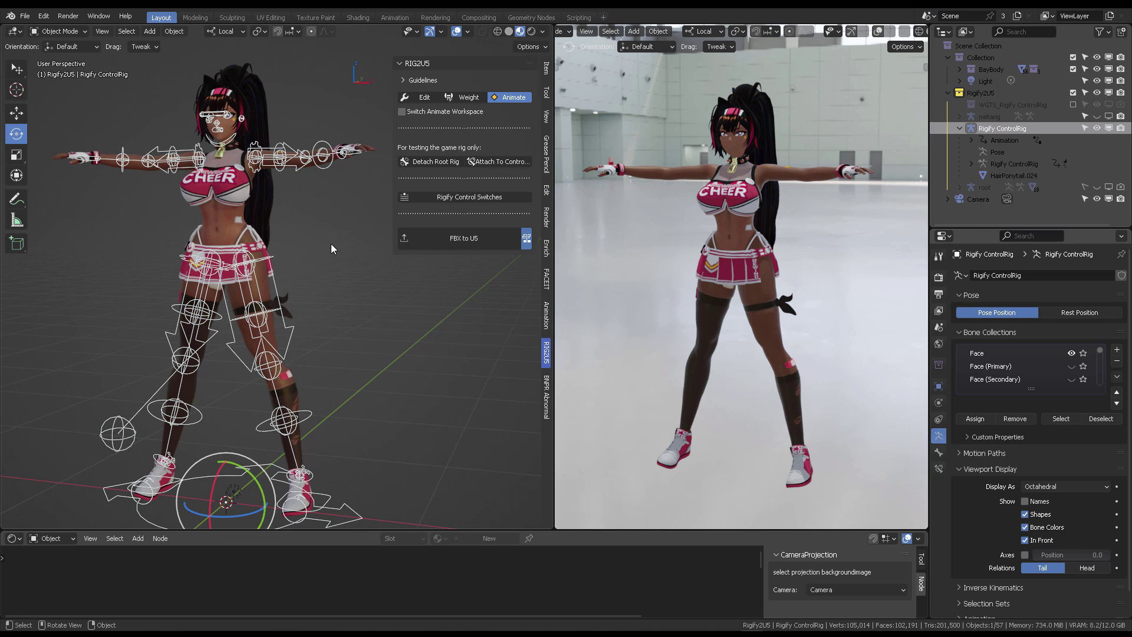
{"action": "middle_click_drag", "start_coordinate": [281, 174], "coordinate": [297, 177]}
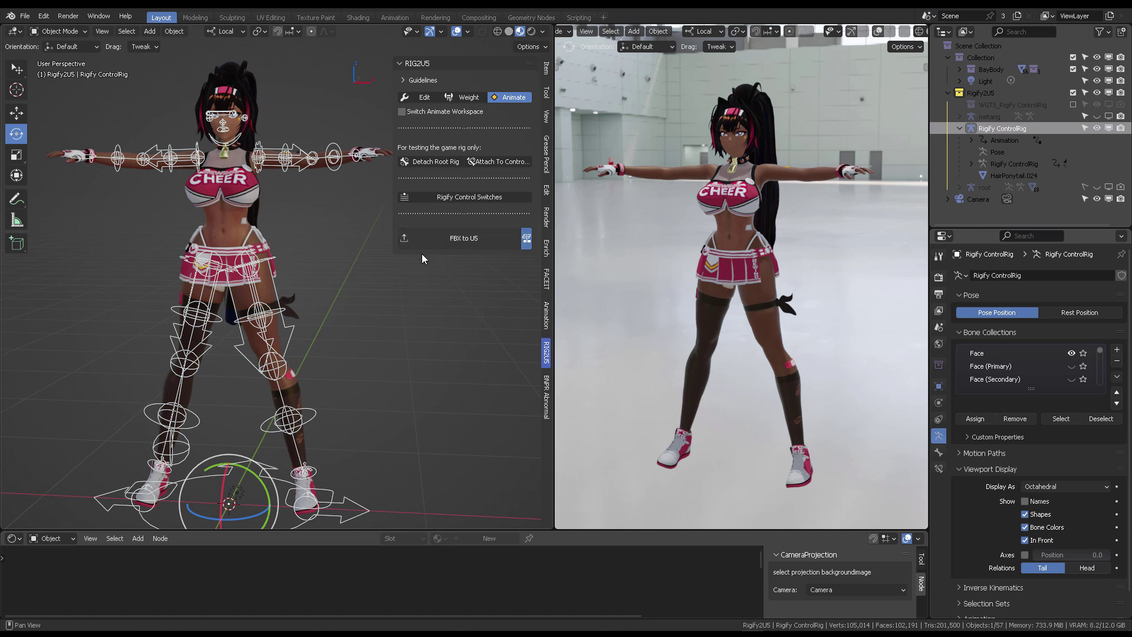
- Deselect the control rig, open the add-on's FBX to U5 export to check the detected NLA tracks, and cancel it
{"action": "left_click", "coordinate": [293, 178]}
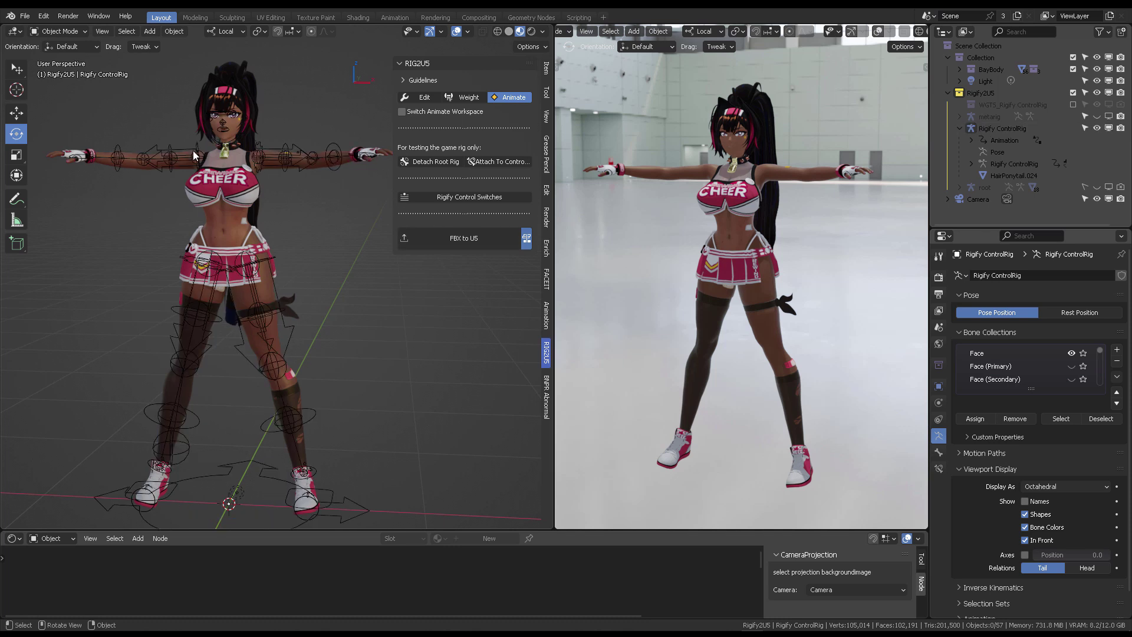
{"action": "left_click", "coordinate": [467, 240]}
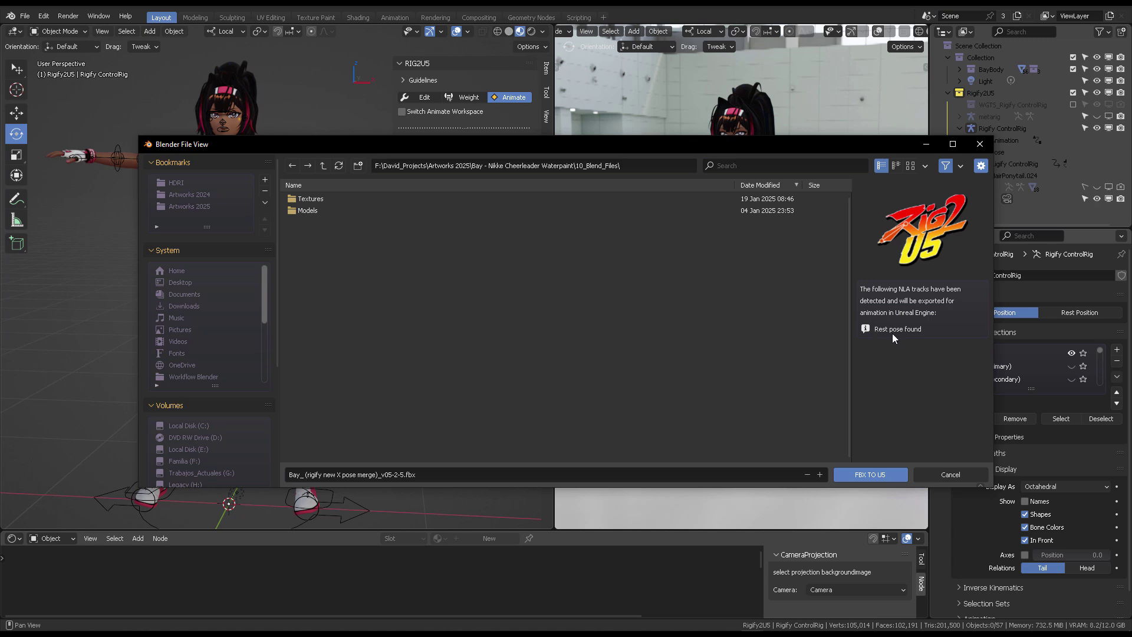
{"action": "left_click", "coordinate": [943, 475]}
- Change the Shader Editor area to the Nonlinear Animation editor, inspect the control rig's track, and shrink the area
{"action": "left_click", "coordinate": [13, 539]}
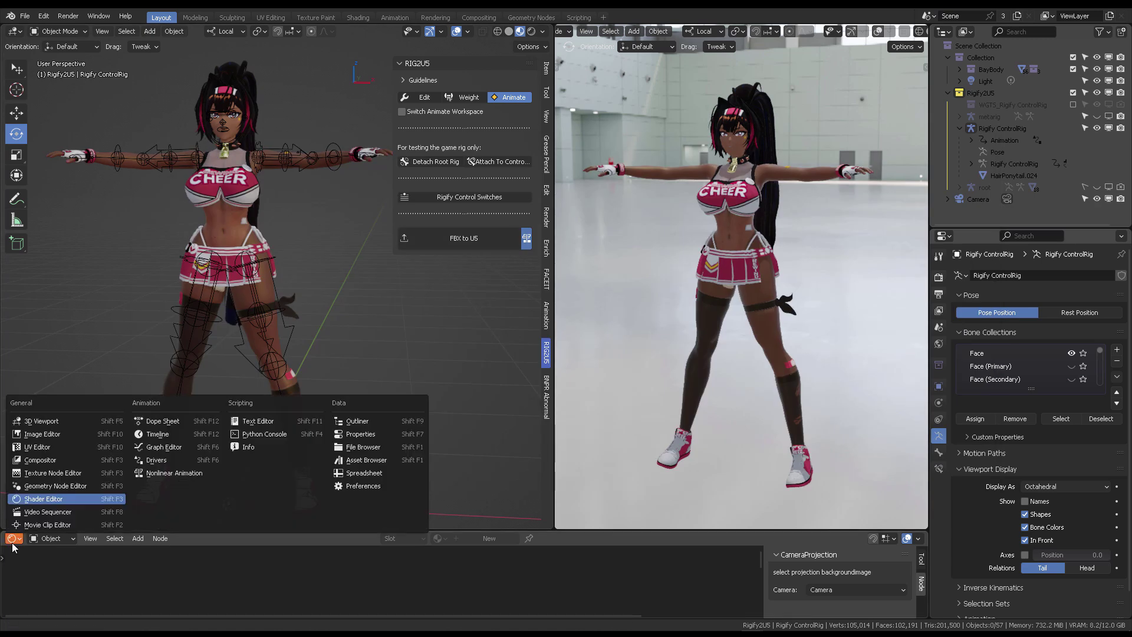
{"action": "left_click", "coordinate": [167, 474]}
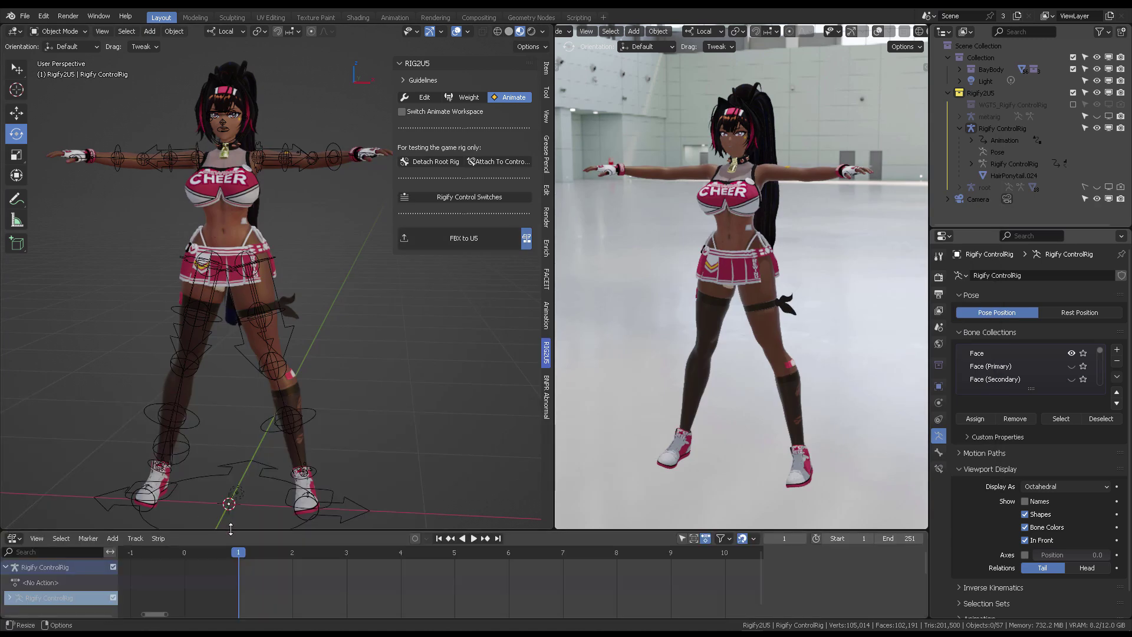
{"action": "left_click_drag", "start_coordinate": [231, 530], "coordinate": [236, 468]}
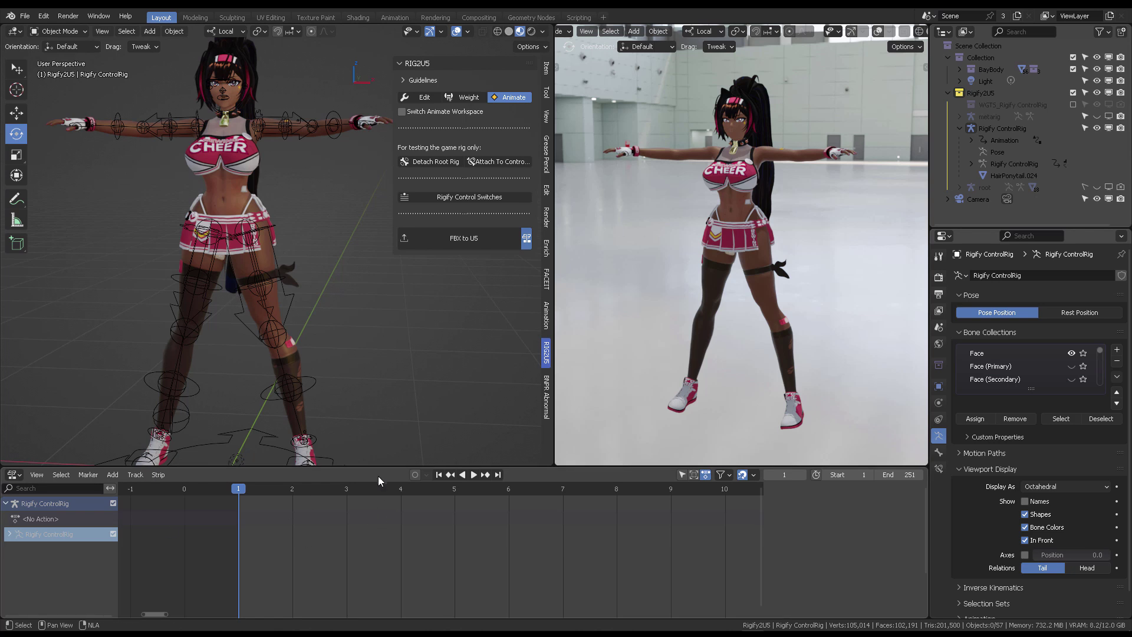
{"action": "left_click_drag", "start_coordinate": [379, 466], "coordinate": [379, 553]}
- Reopen the FBX to U5 export to review its NLA track information, cancel it, and hide the add-on sidebar
{"action": "left_click", "coordinate": [447, 247]}
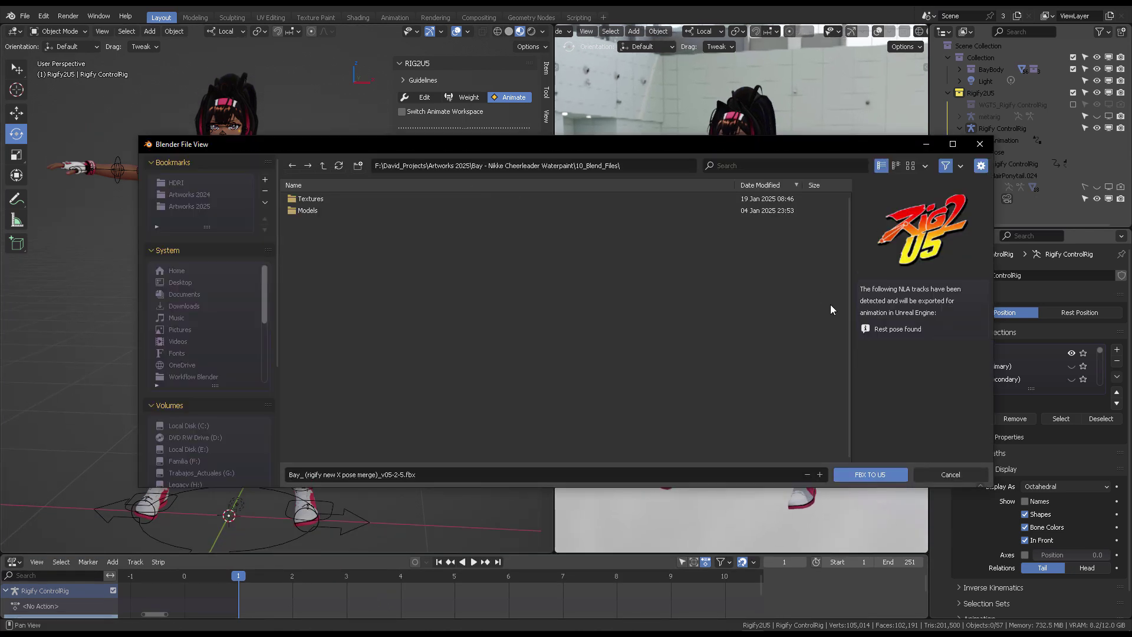
{"action": "left_click", "coordinate": [946, 473]}
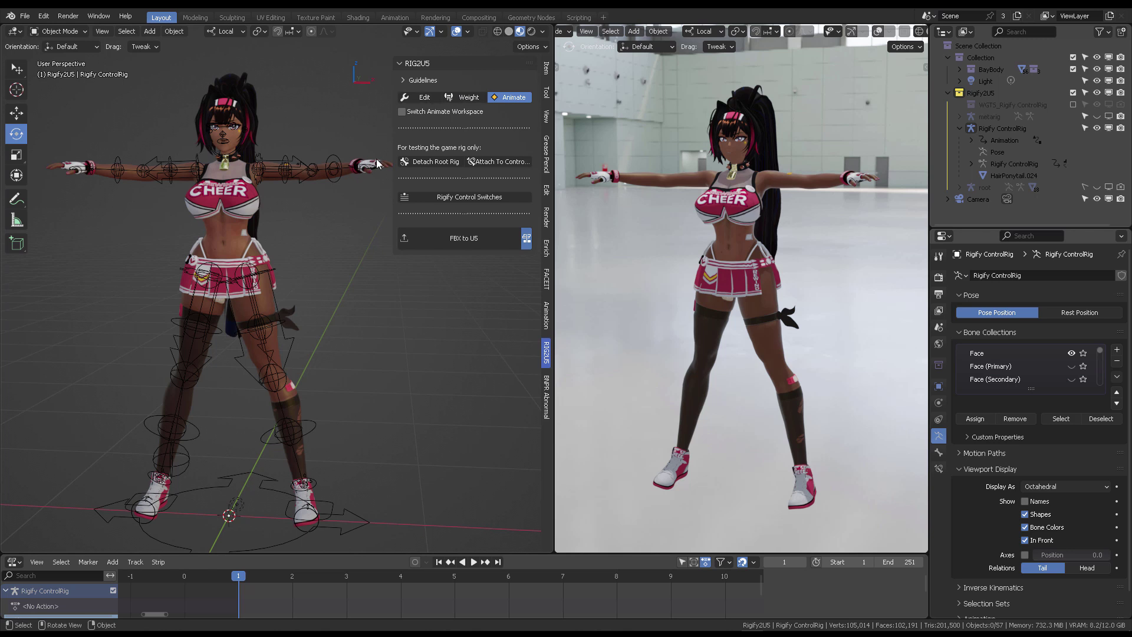
{"action": "key", "text": "n"}
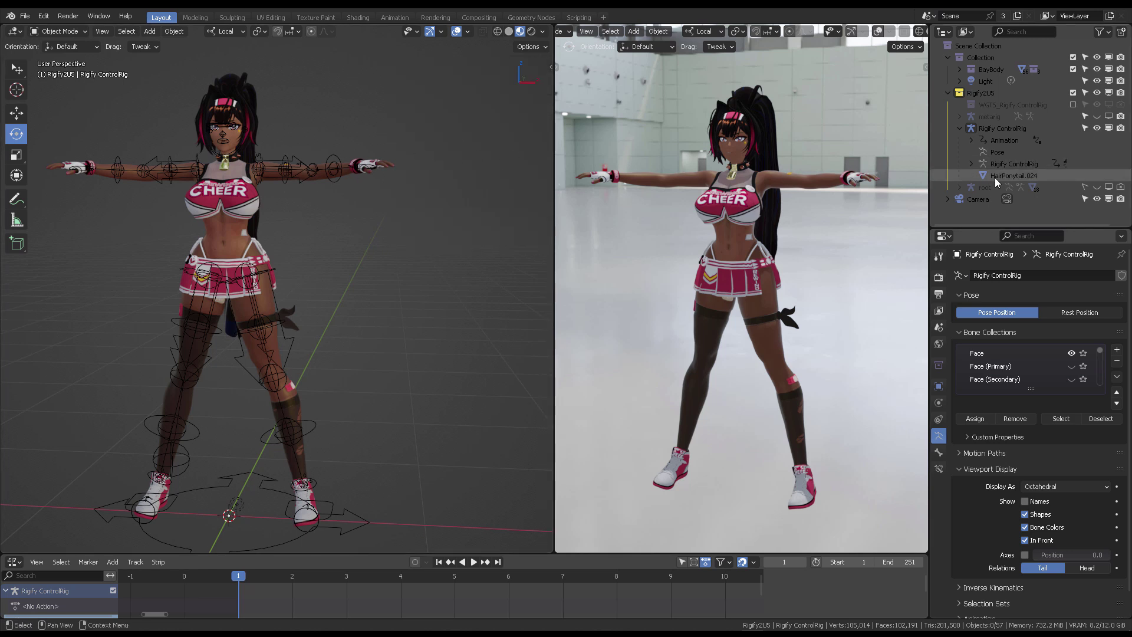
- Hide the Rigify ControlRig and make the root armature selected and visible for the regular FBX export
{"action": "left_click", "coordinate": [1096, 128]}
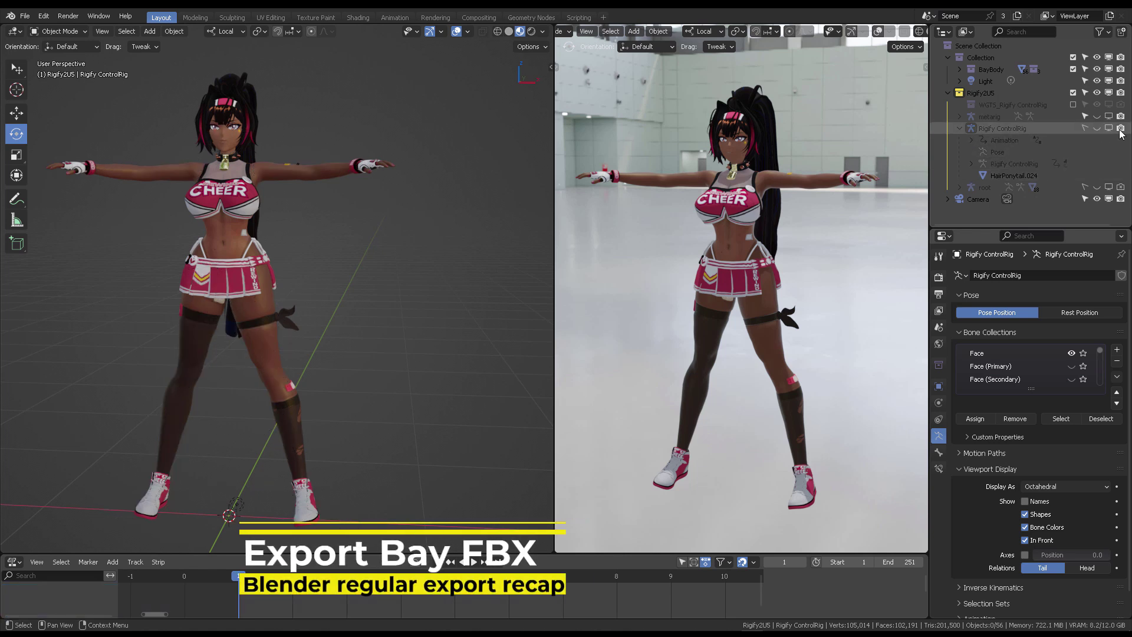
{"action": "left_click", "coordinate": [1023, 187]}
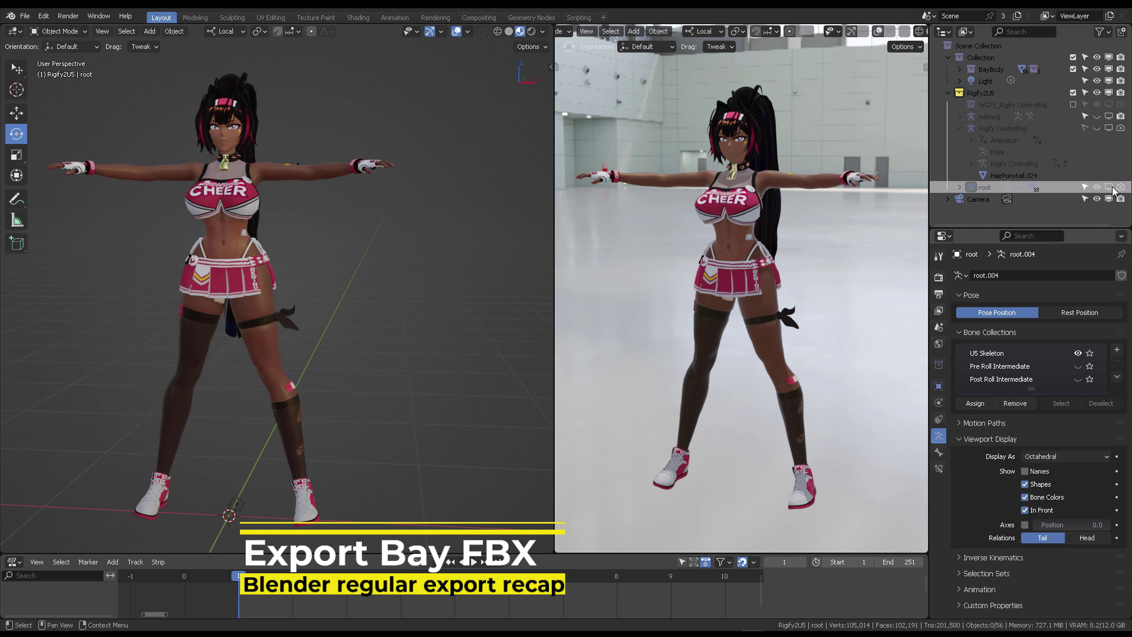
{"action": "left_click", "coordinate": [1113, 187]}
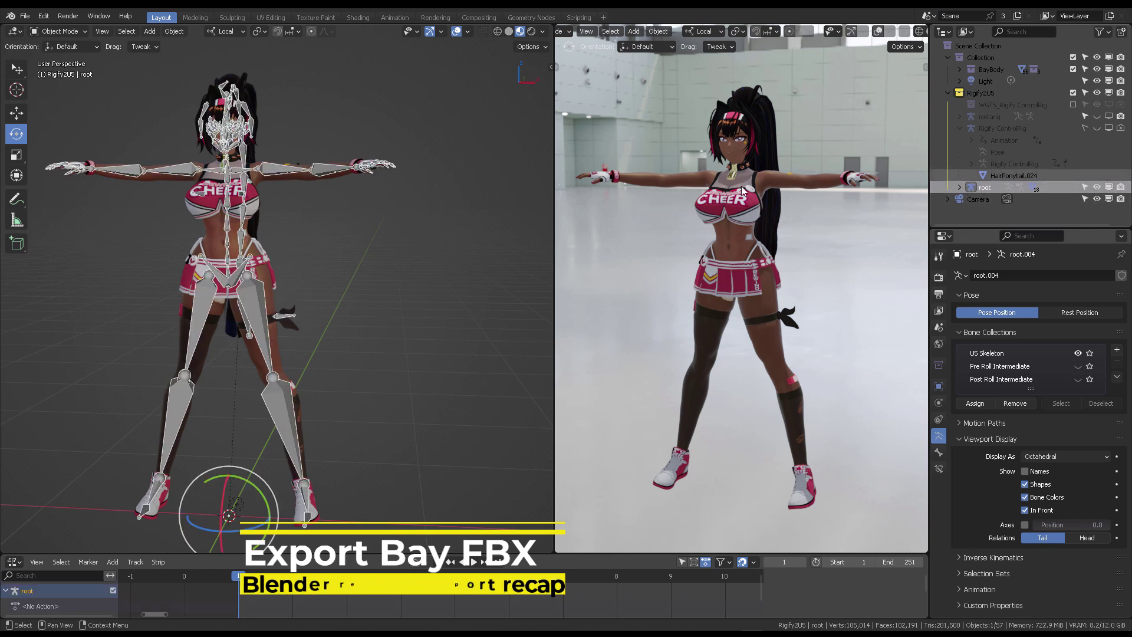
- Try adding the Top mesh to the root armature selection, and deselect everything
{"action": "left_click", "coordinate": [241, 96], "text": "shift"}
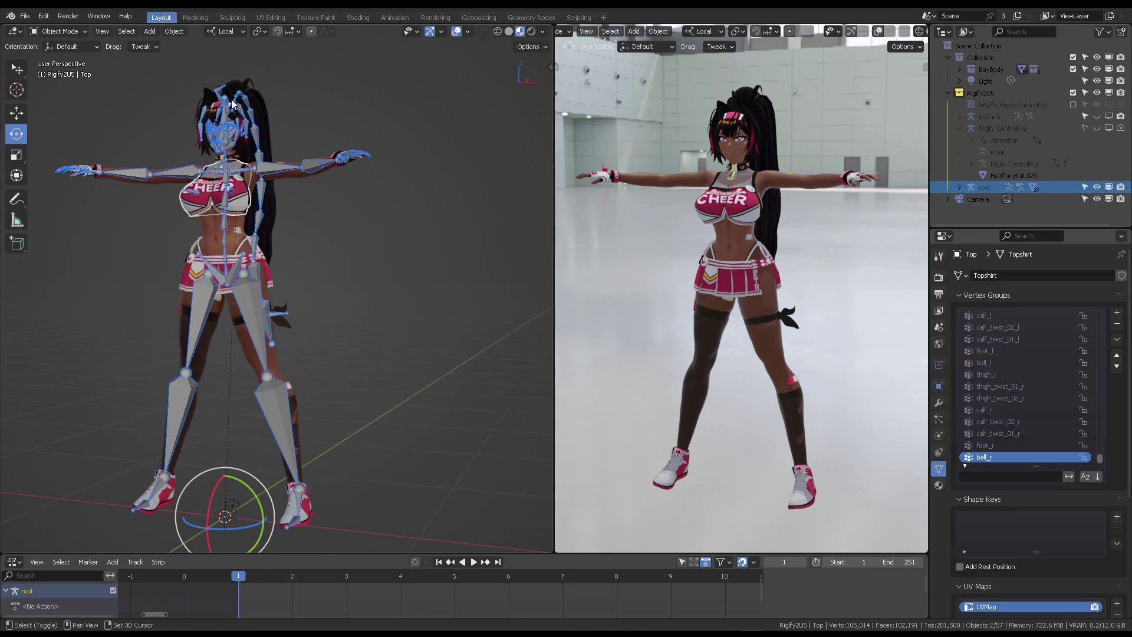
{"action": "middle_click_drag", "start_coordinate": [349, 270], "coordinate": [356, 271], "text": "shift"}
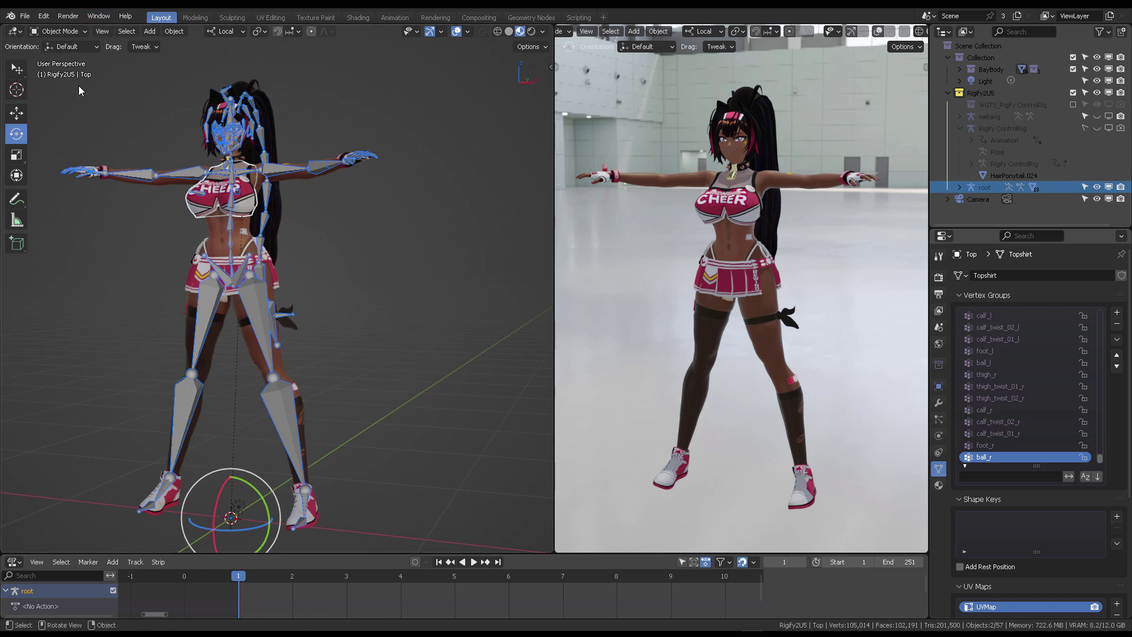
{"action": "left_click", "coordinate": [425, 218]}
{"action": "middle_click_drag", "start_coordinate": [415, 240], "coordinate": [463, 255]}
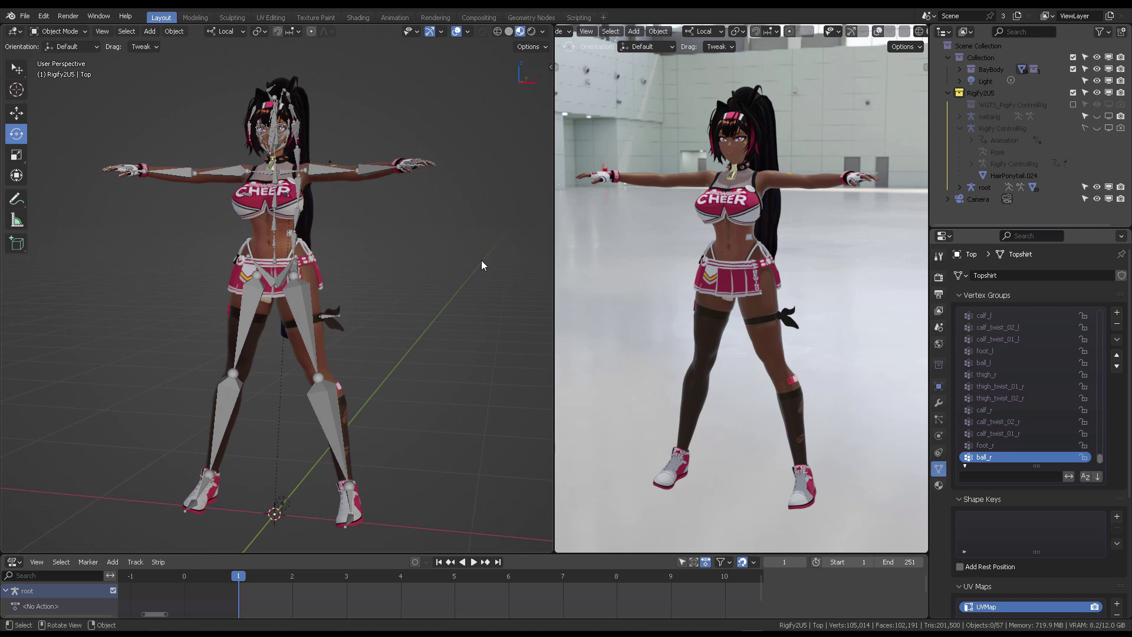
{"action": "middle_click_drag", "start_coordinate": [456, 247], "coordinate": [469, 152]}
{"action": "middle_click_drag", "start_coordinate": [487, 46], "coordinate": [402, 200]}
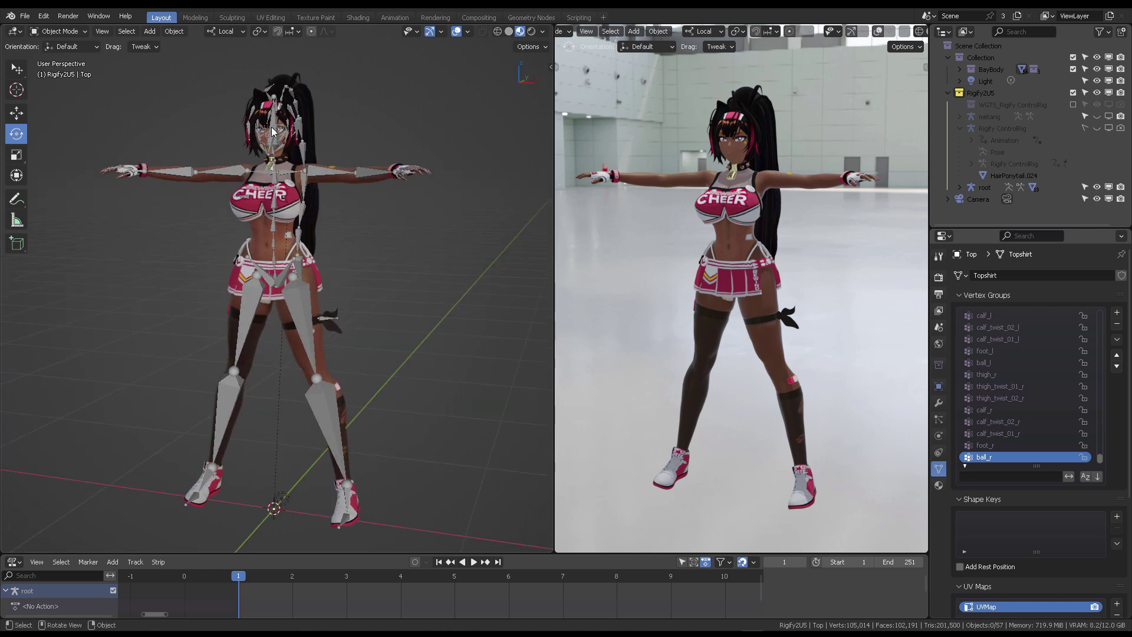
{"action": "middle_click_drag", "start_coordinate": [365, 141], "coordinate": [411, 106]}
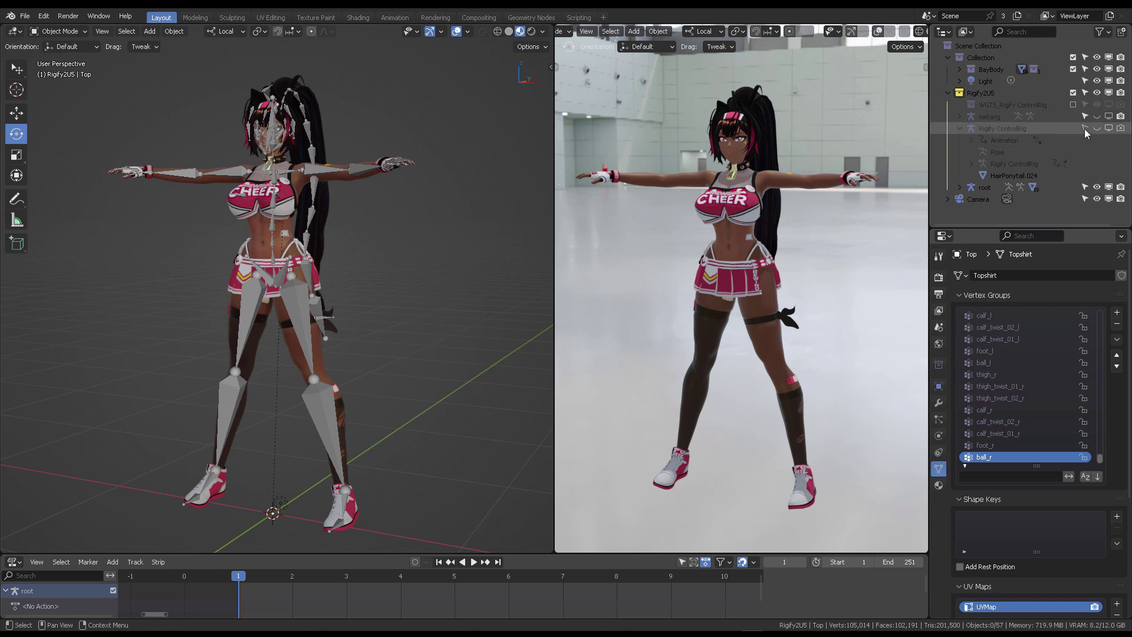
- Show the Rigify ControlRig, hide the root armature, and put the control rig in Pose Mode
{"action": "left_click_drag", "start_coordinate": [1086, 129], "coordinate": [1121, 128]}
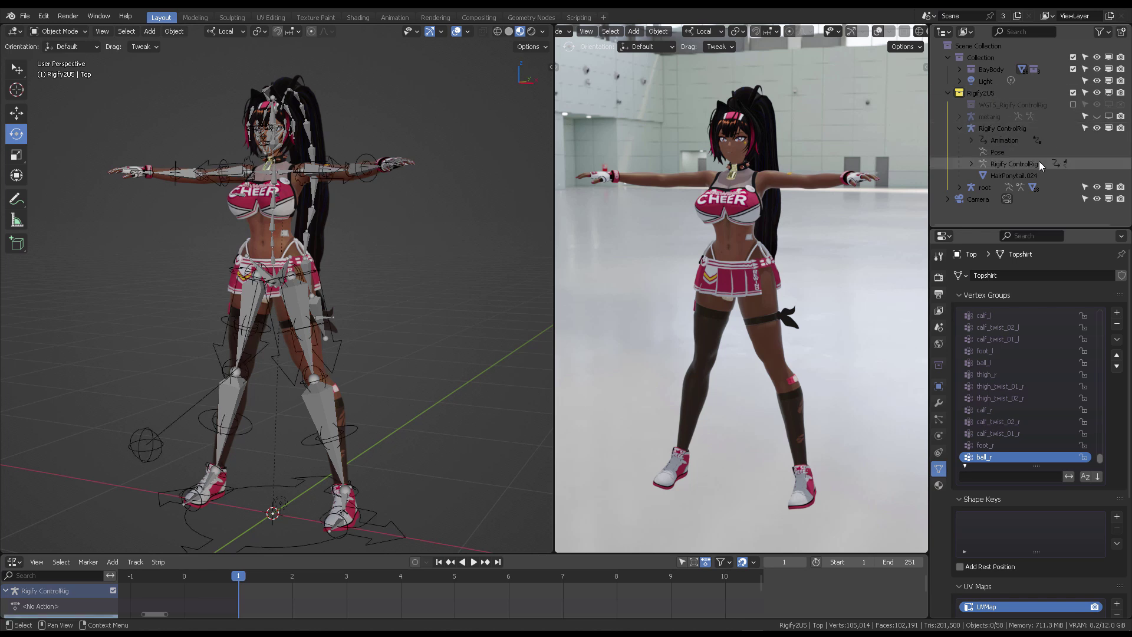
{"action": "left_click", "coordinate": [1097, 187]}
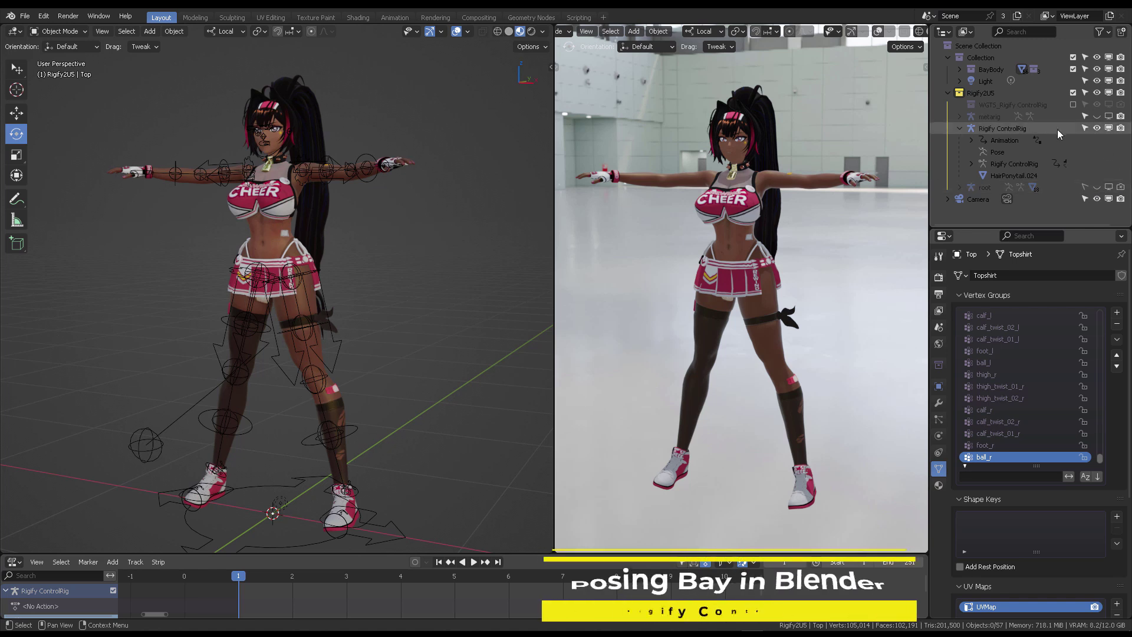
{"action": "left_click", "coordinate": [1002, 128]}
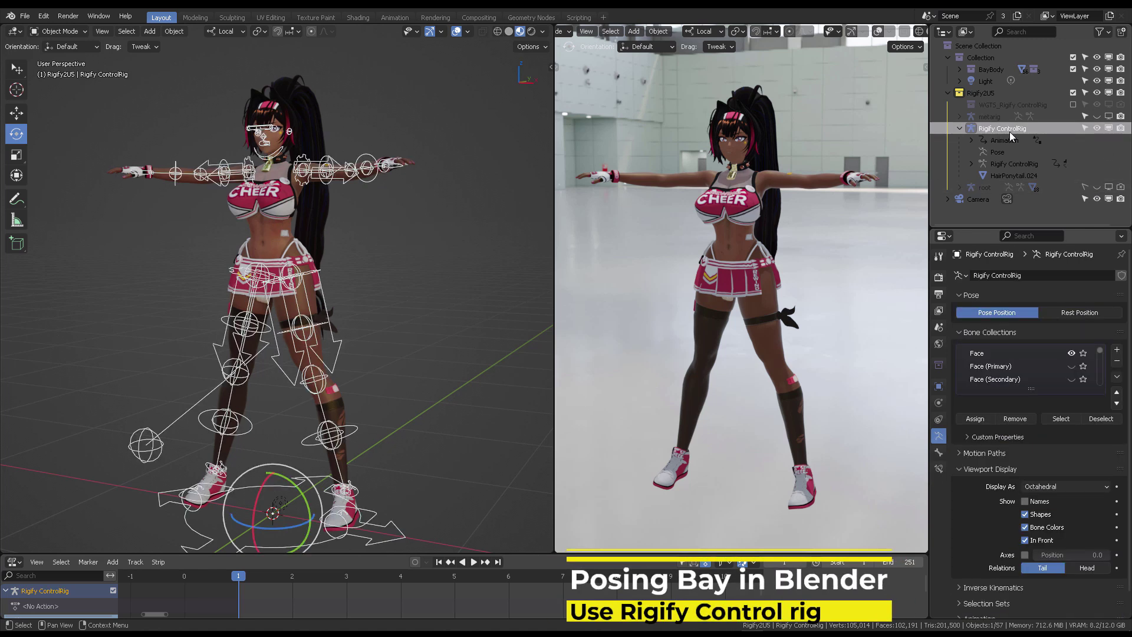
{"action": "key", "text": "ctrl+Tab"}
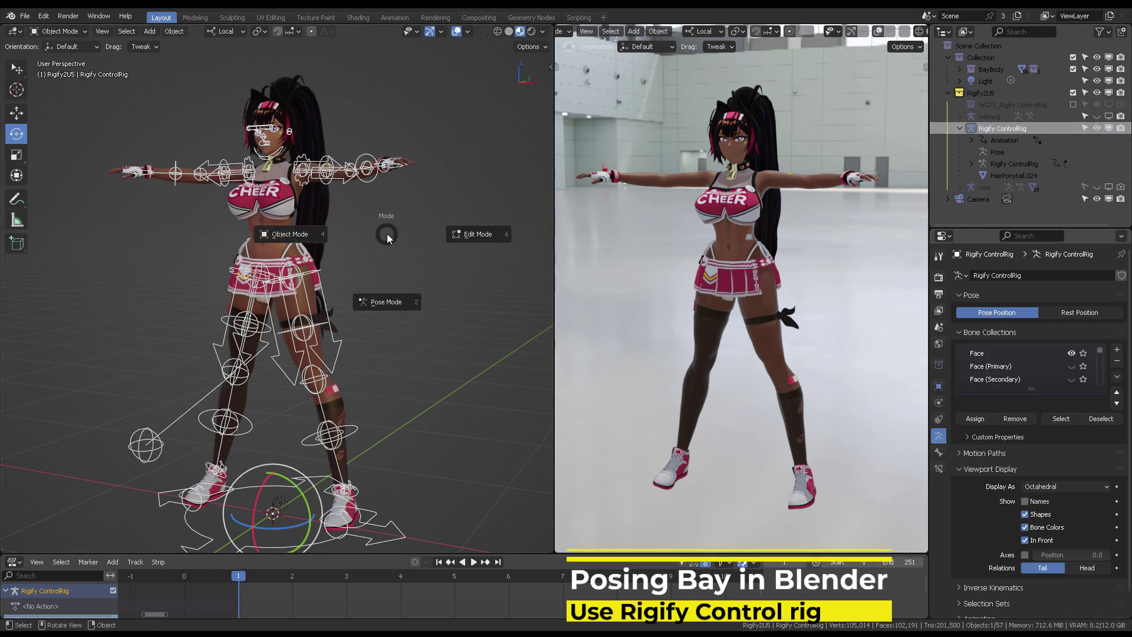
{"action": "left_click", "coordinate": [384, 307]}
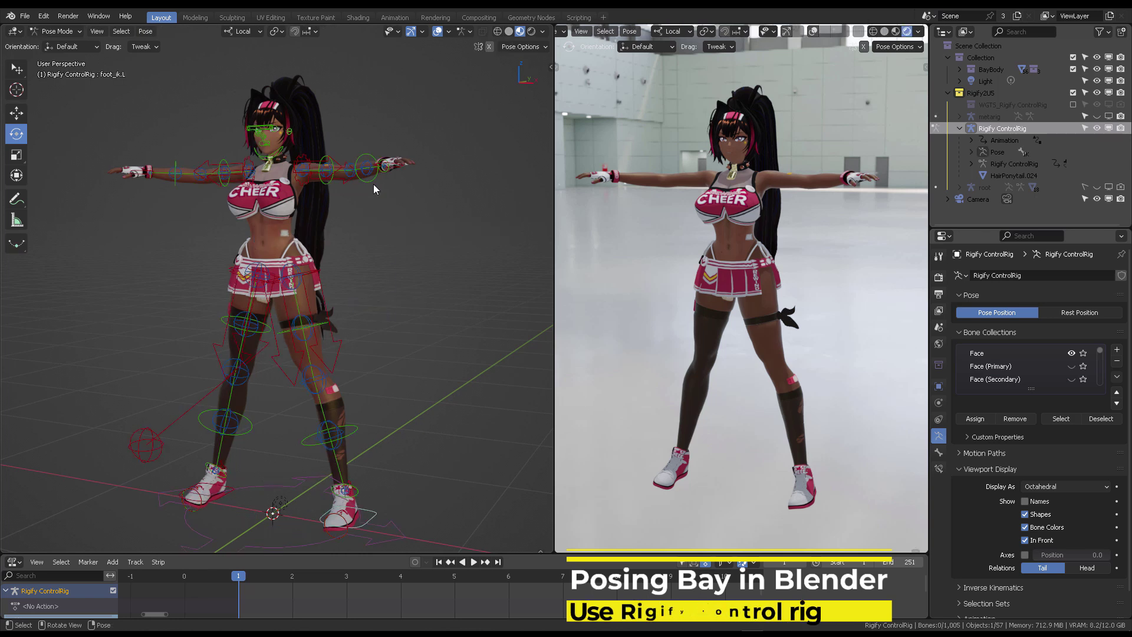
- Lift the left foot IK control off the ground and rotate it freely to pose the raised leg
{"action": "middle_click_drag", "start_coordinate": [333, 286], "coordinate": [348, 333]}
{"action": "left_click", "coordinate": [371, 520]}
{"action": "key", "text": "g"}
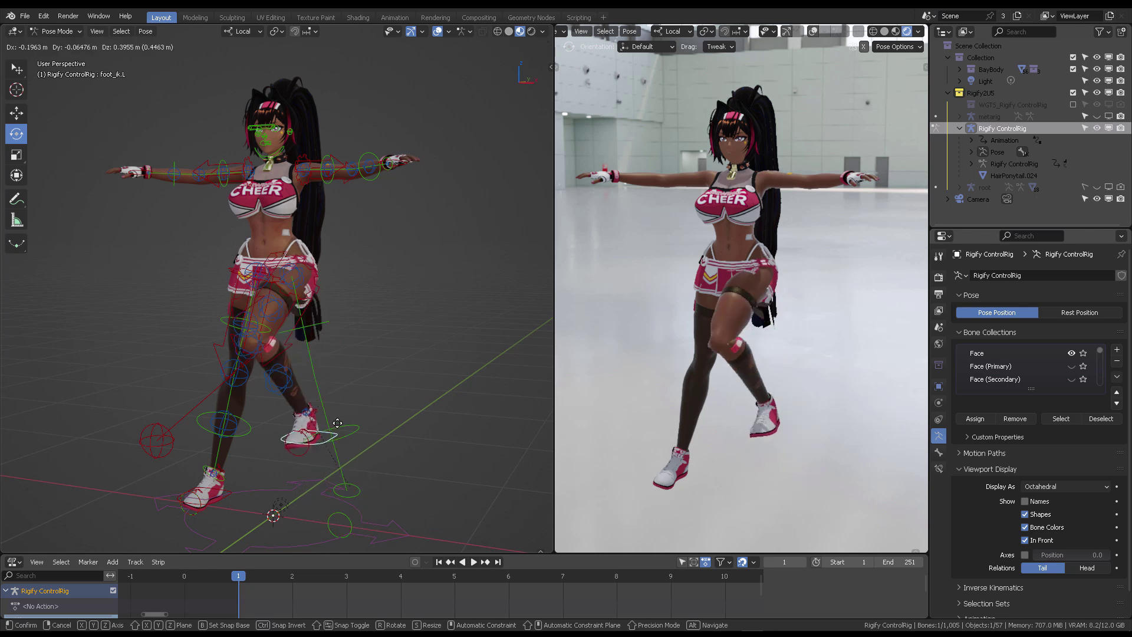
{"action": "left_click", "coordinate": [354, 419]}
{"action": "key", "text": "r"}
{"action": "key", "text": "r"}
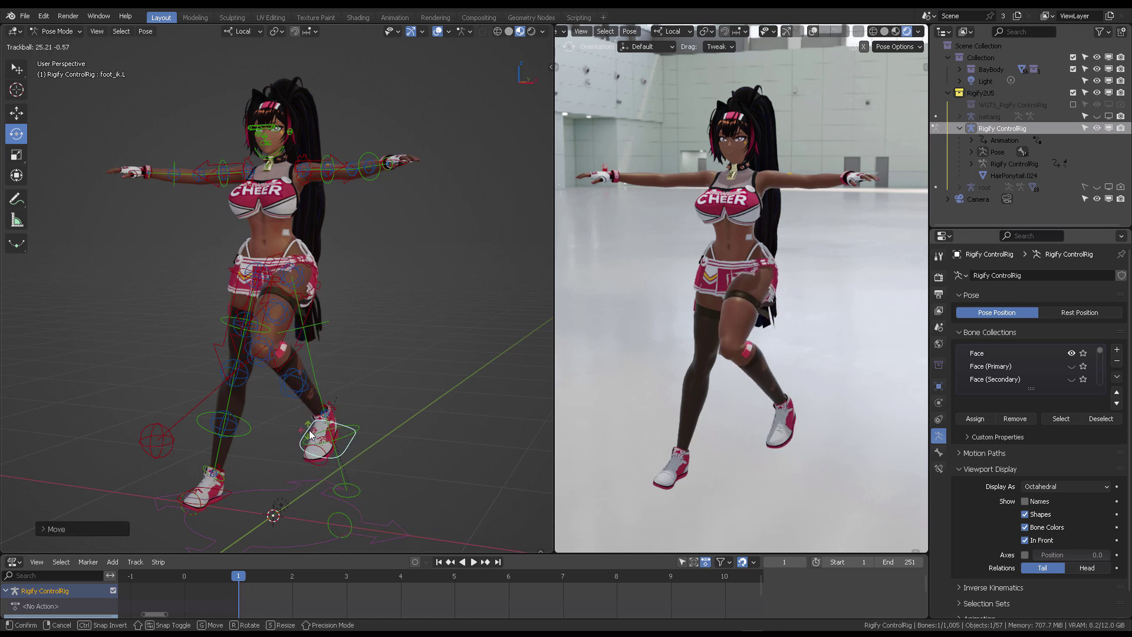
{"action": "left_click", "coordinate": [306, 433]}
{"action": "middle_click_drag", "start_coordinate": [262, 253], "coordinate": [324, 246]}
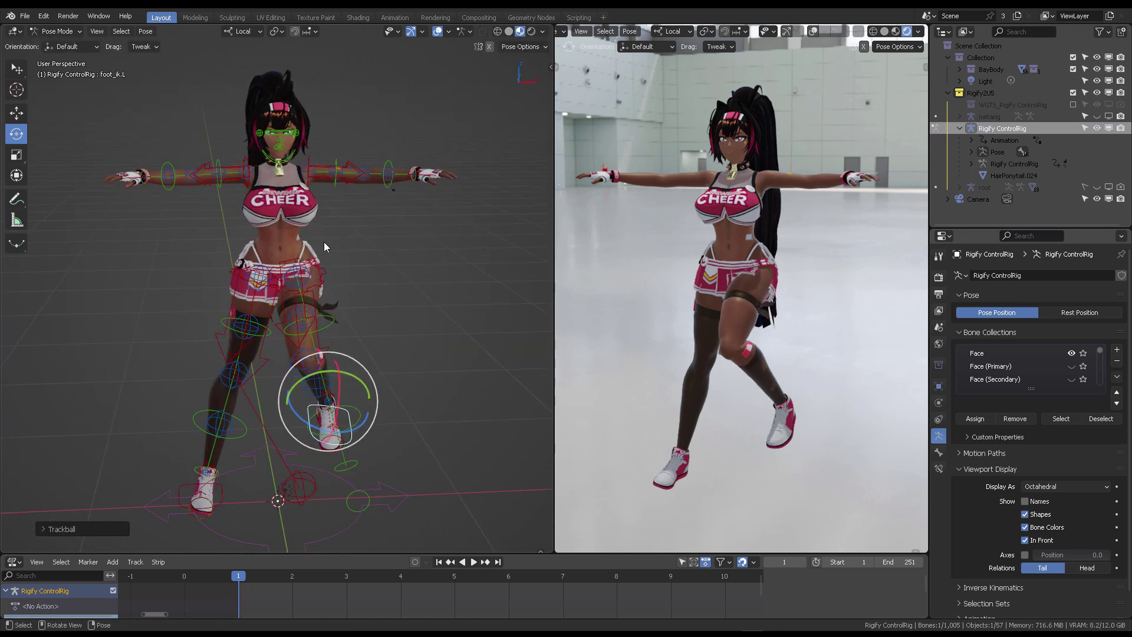
- Deselect all pose bones and reveal any hidden control bones of the Rigify ControlRig
{"action": "left_click", "coordinate": [148, 176]}
{"action": "middle_click_drag", "start_coordinate": [383, 167], "coordinate": [336, 164]}
{"action": "key", "text": "alt+a"}
{"action": "key", "text": "alt+h"}
- Turn on the rig layers Face (Primary) and (Secondary), Torso and its (Tweak), Fingers and its (Detail), and Hair_Lock
{"action": "key", "text": "n"}
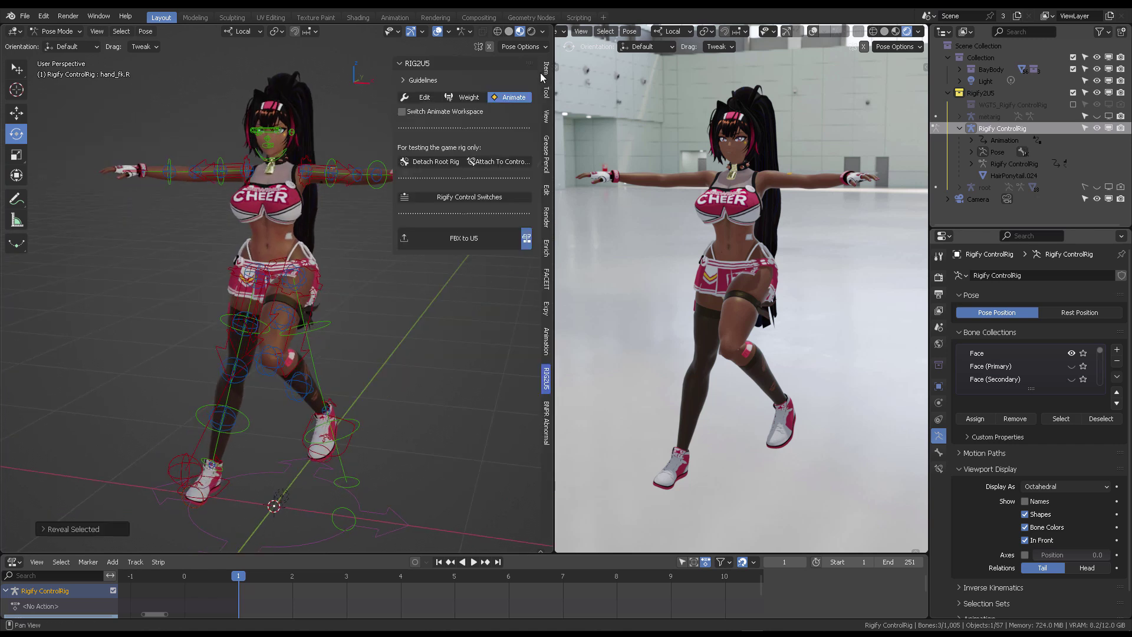
{"action": "left_click", "coordinate": [546, 70]}
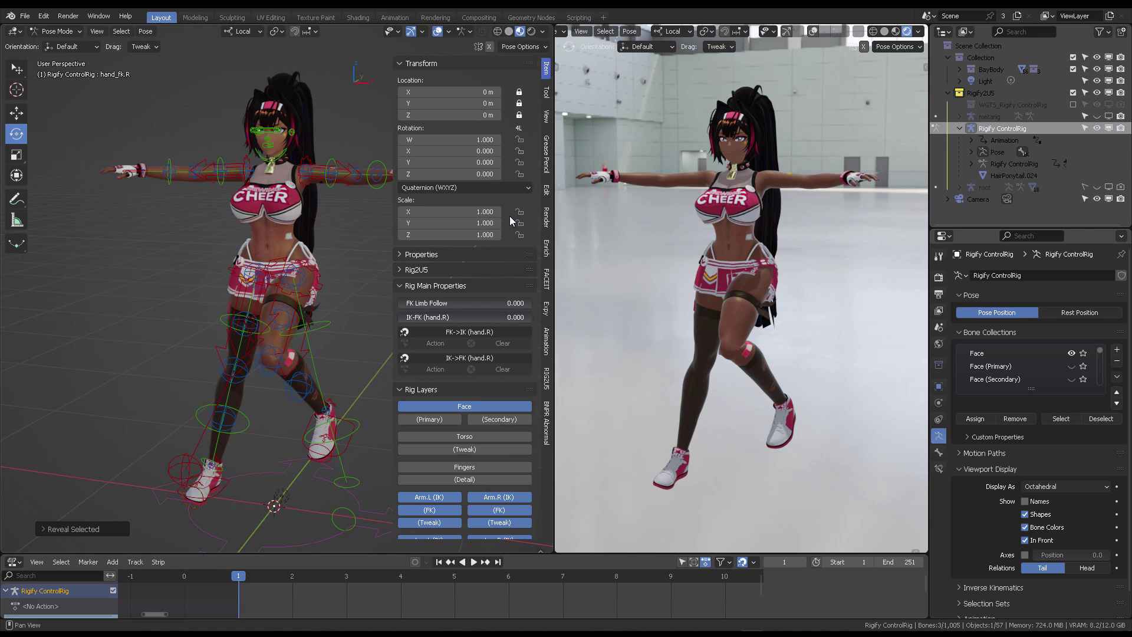
{"action": "left_click", "coordinate": [429, 419]}
{"action": "left_click", "coordinate": [498, 420]}
{"action": "left_click", "coordinate": [465, 436]}
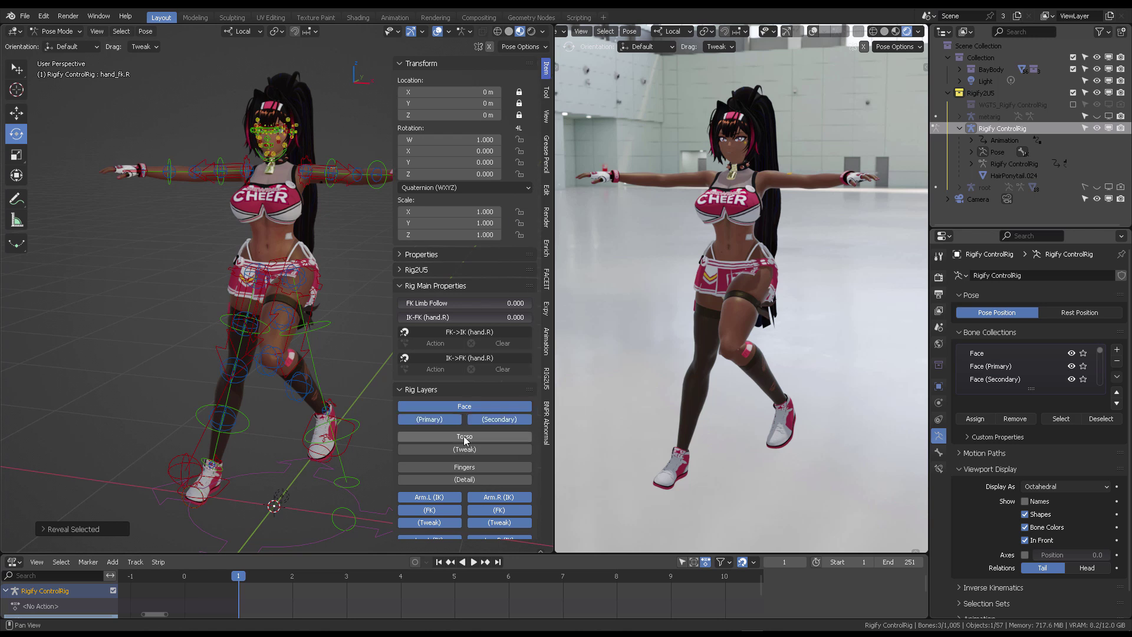
{"action": "left_click", "coordinate": [465, 449]}
{"action": "left_click", "coordinate": [465, 467]}
{"action": "left_click", "coordinate": [464, 479]}
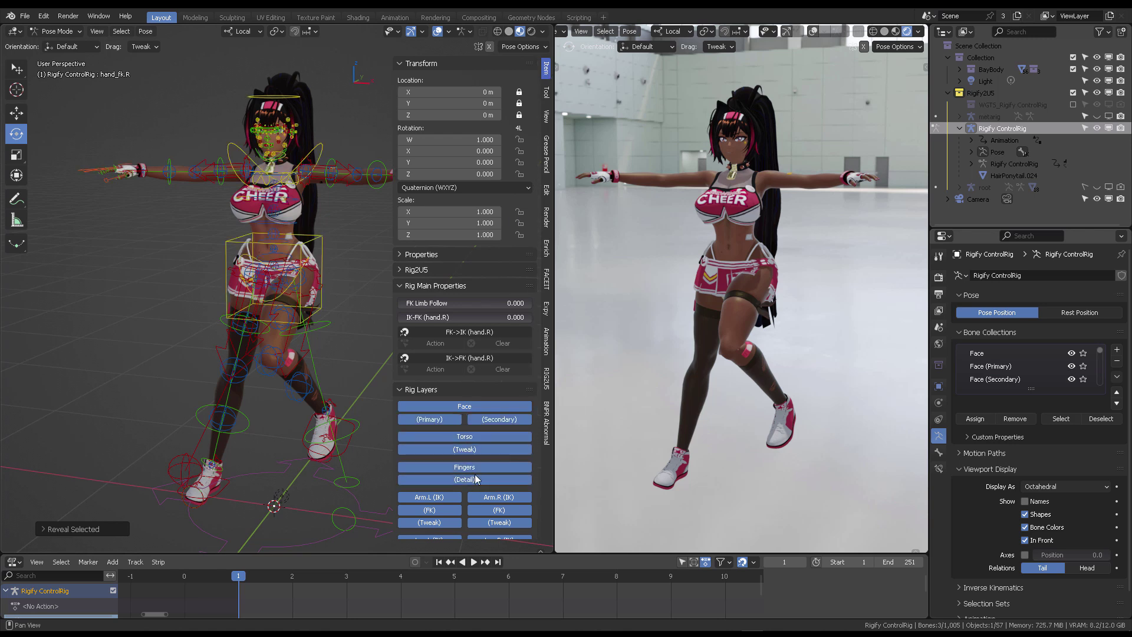
{"action": "scroll", "coordinate": [472, 443], "scroll_direction": "down", "scroll_amount": 3}
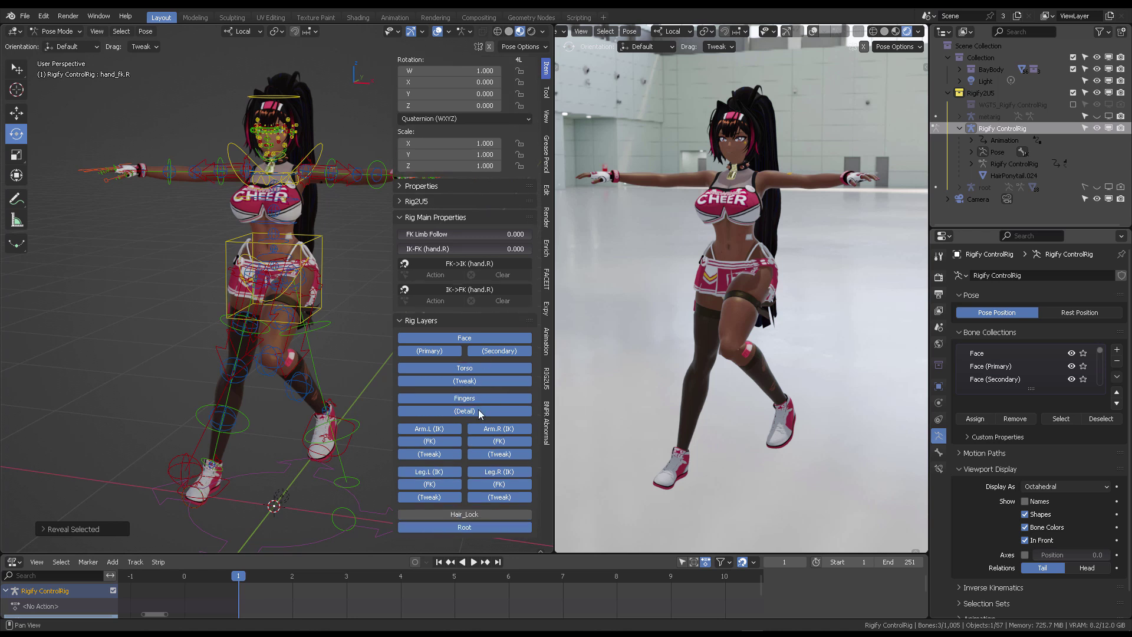
{"action": "left_click", "coordinate": [465, 514]}
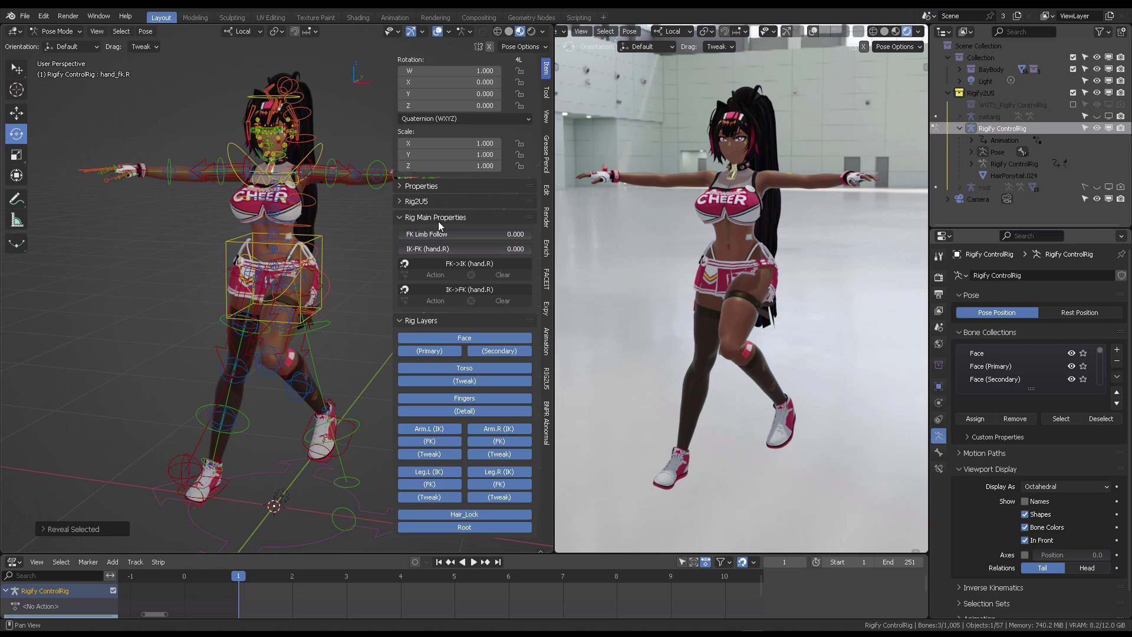
{"action": "key", "text": "n"}
- Move the left foot IK control down to the ground near the origin and clear the right foot control's location
{"action": "left_click", "coordinate": [327, 435]}
{"action": "scroll", "coordinate": [354, 421], "scroll_direction": "down", "scroll_amount": 1}
{"action": "middle_click_drag", "start_coordinate": [396, 421], "coordinate": [398, 345]}
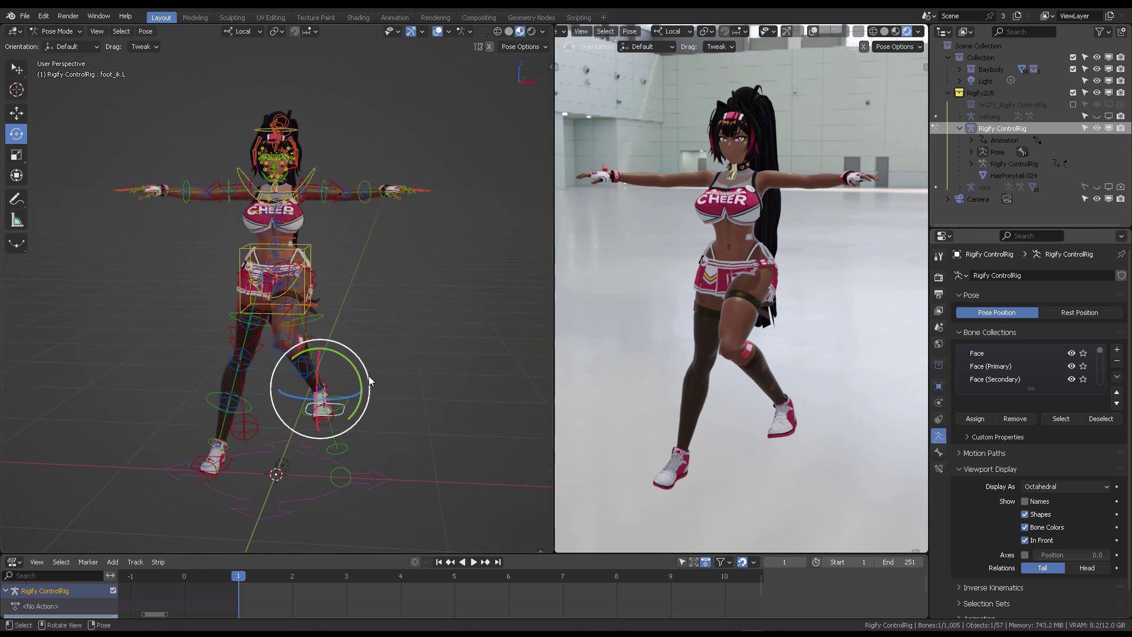
{"action": "key", "text": "g"}
{"action": "left_click", "coordinate": [339, 444]}
{"action": "left_click", "coordinate": [224, 470]}
{"action": "key", "text": "alt+g"}
- Try moving the chest and torso controls of the Rigify ControlRig
{"action": "middle_click_drag", "start_coordinate": [407, 383], "coordinate": [352, 328]}
{"action": "scroll", "coordinate": [405, 195], "scroll_direction": "up", "scroll_amount": 2}
{"action": "middle_click_drag", "start_coordinate": [405, 195], "coordinate": [408, 257], "text": "shift"}
{"action": "left_click", "coordinate": [338, 170]}
{"action": "middle_click_drag", "start_coordinate": [417, 187], "coordinate": [358, 231]}
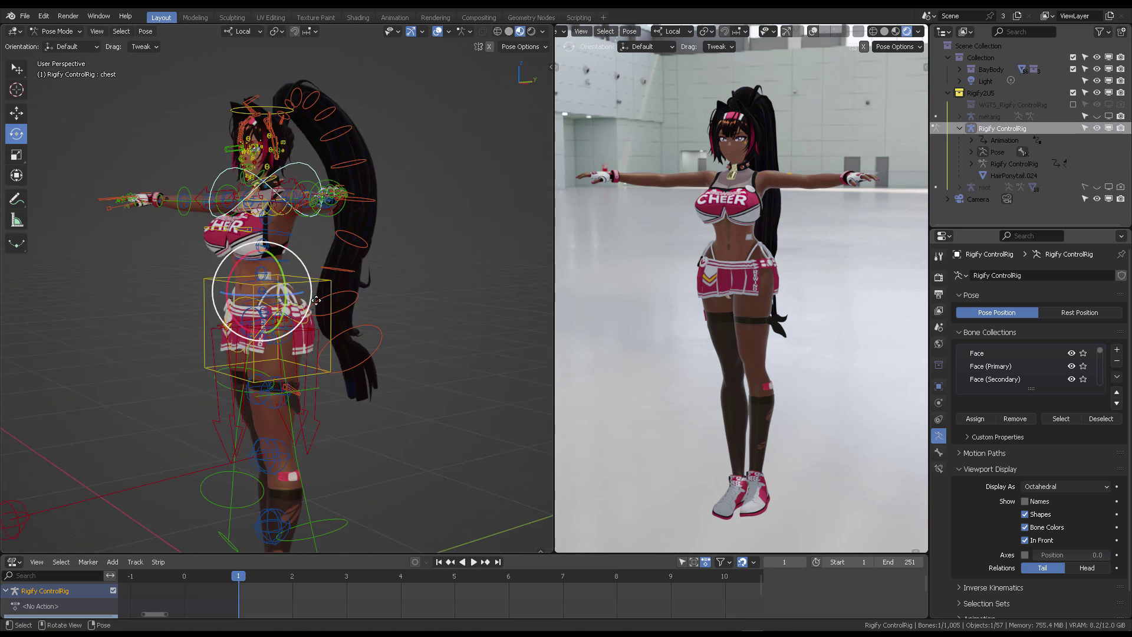
{"action": "key", "text": "g"}
{"action": "right_click", "coordinate": [319, 281]}
{"action": "left_click", "coordinate": [320, 282]}
{"action": "key", "text": "g"}
{"action": "right_click", "coordinate": [289, 321]}
{"action": "middle_click_drag", "start_coordinate": [288, 321], "coordinate": [407, 275]}
- Switch to Unreal Engine, close the RTG_NewRetargeter editor, and view the Final_Bay character in the ThirdPersonMap level
{"action": "key", "text": "alt+Tab"}
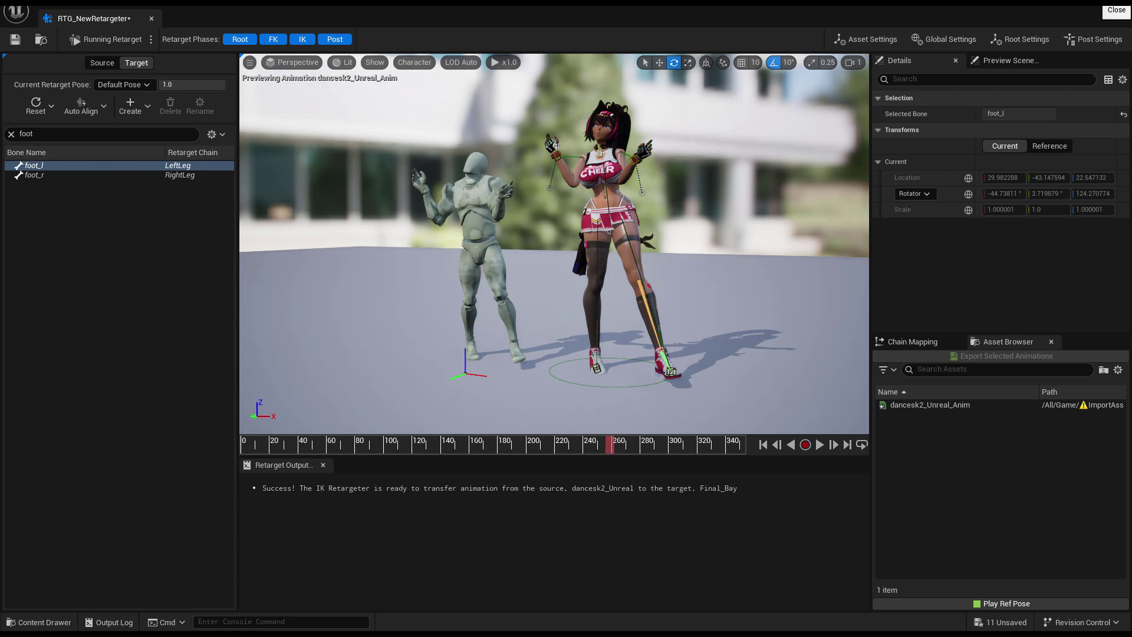
{"action": "left_click", "coordinate": [1114, 9]}
{"action": "left_click_drag", "start_coordinate": [455, 332], "coordinate": [578, 339], "text": "alt"}
{"action": "left_click_drag", "start_coordinate": [649, 330], "coordinate": [608, 327], "text": "alt"}
{"action": "left_click_drag", "start_coordinate": [684, 330], "coordinate": [720, 330], "text": "alt"}
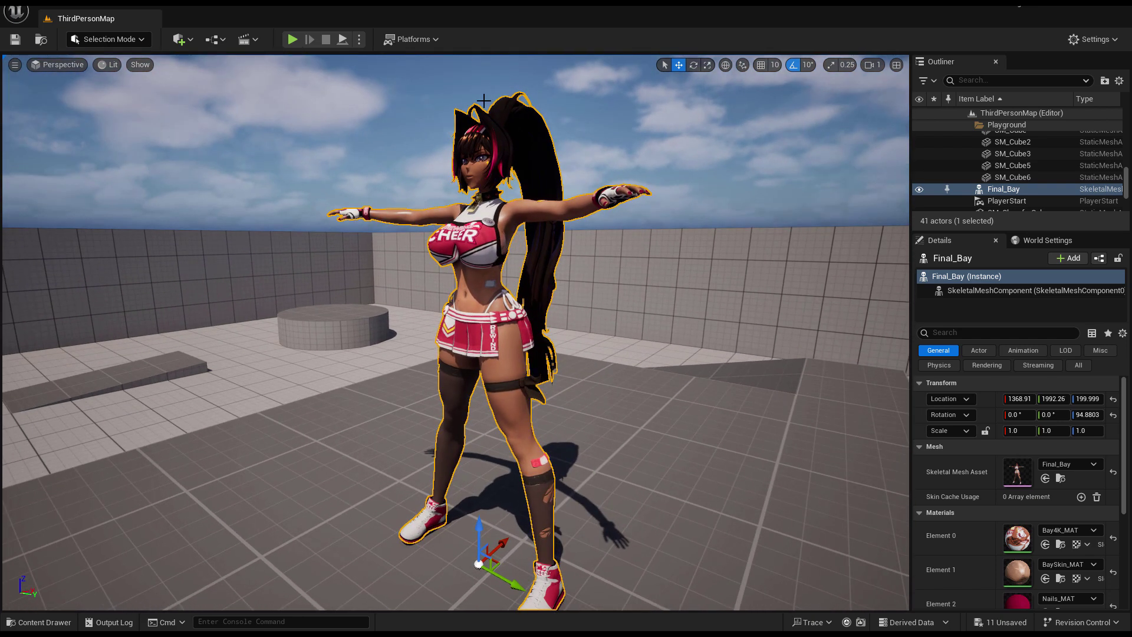
- Open the project content and go up from the QuickmagicAI folder to the ImportAssets folder
{"action": "key", "text": "ctrl+space"}
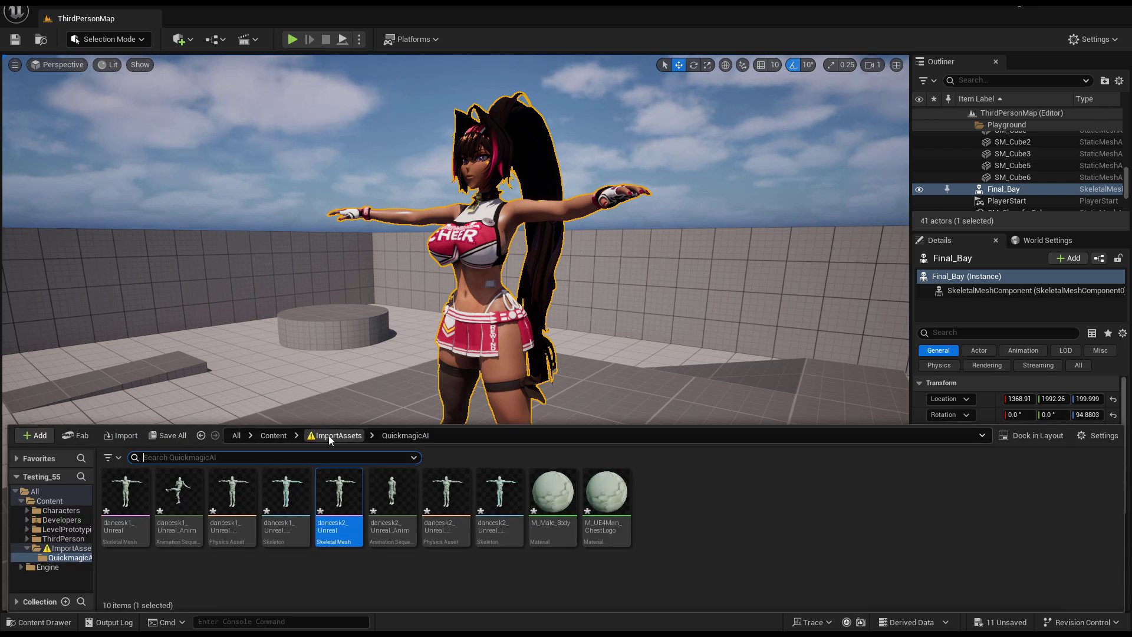
{"action": "left_click", "coordinate": [354, 436]}
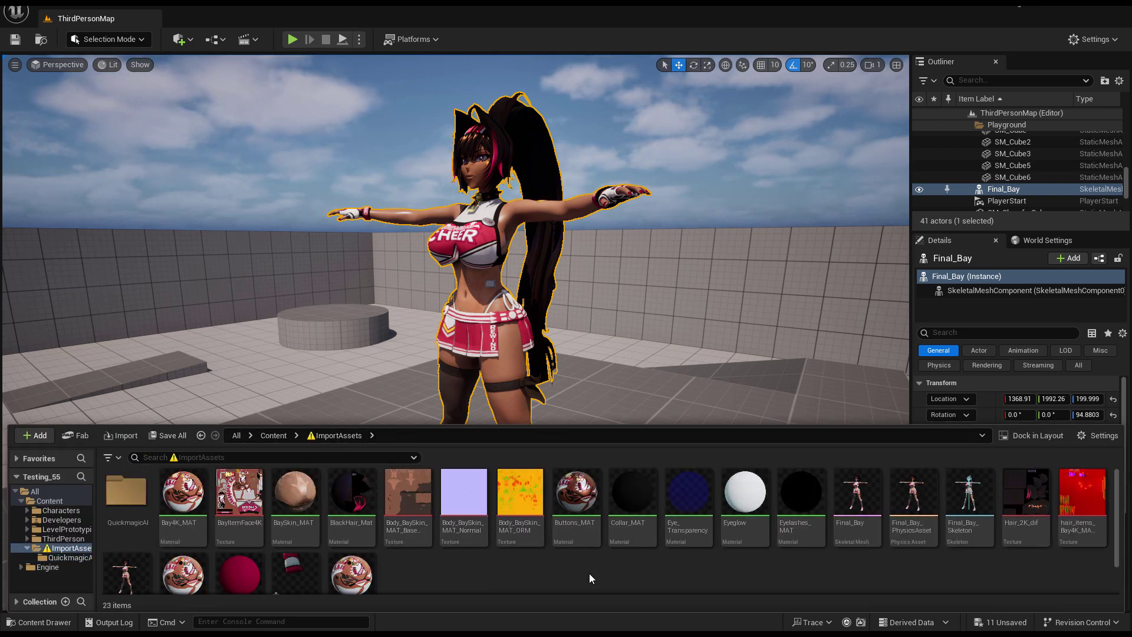
{"action": "mouse_move", "coordinate": [579, 545]}
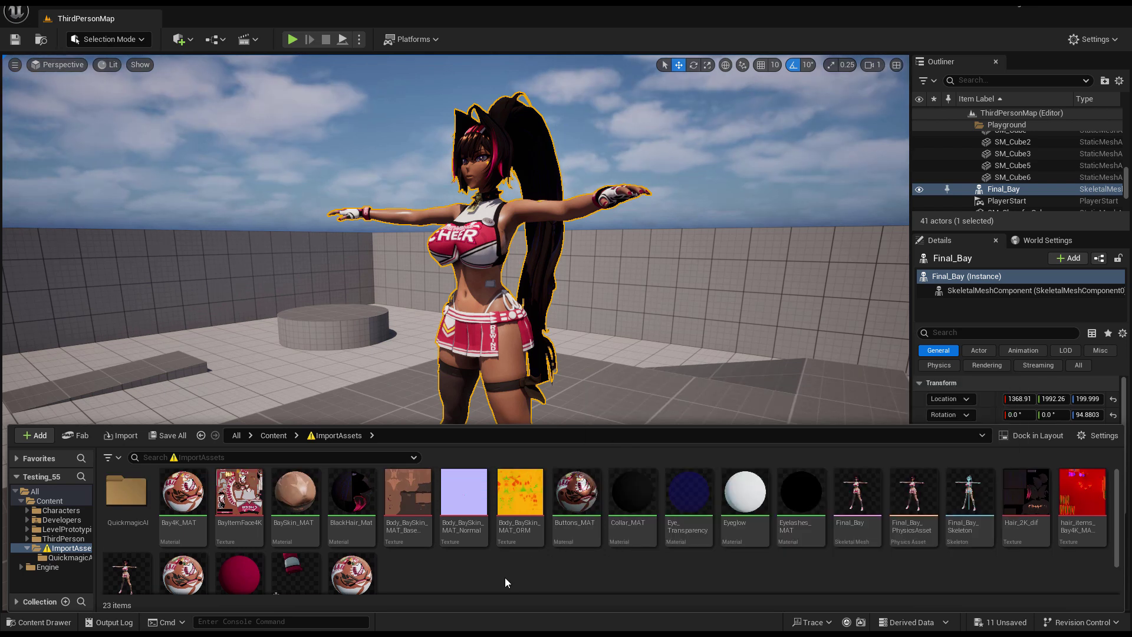